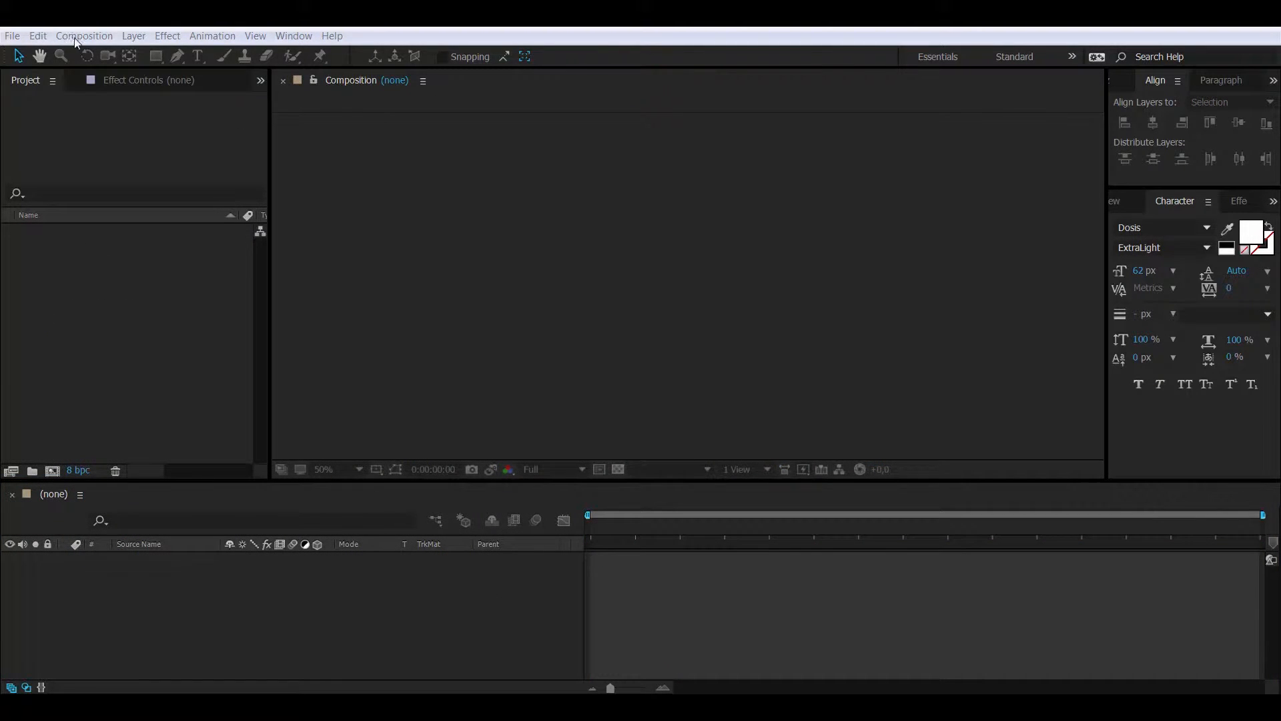
Create a composition named Main using the HDV/HDTV 720 25 preset: 1280×720, 25 fps, 10 seconds
click(84, 35)
click(100, 51)
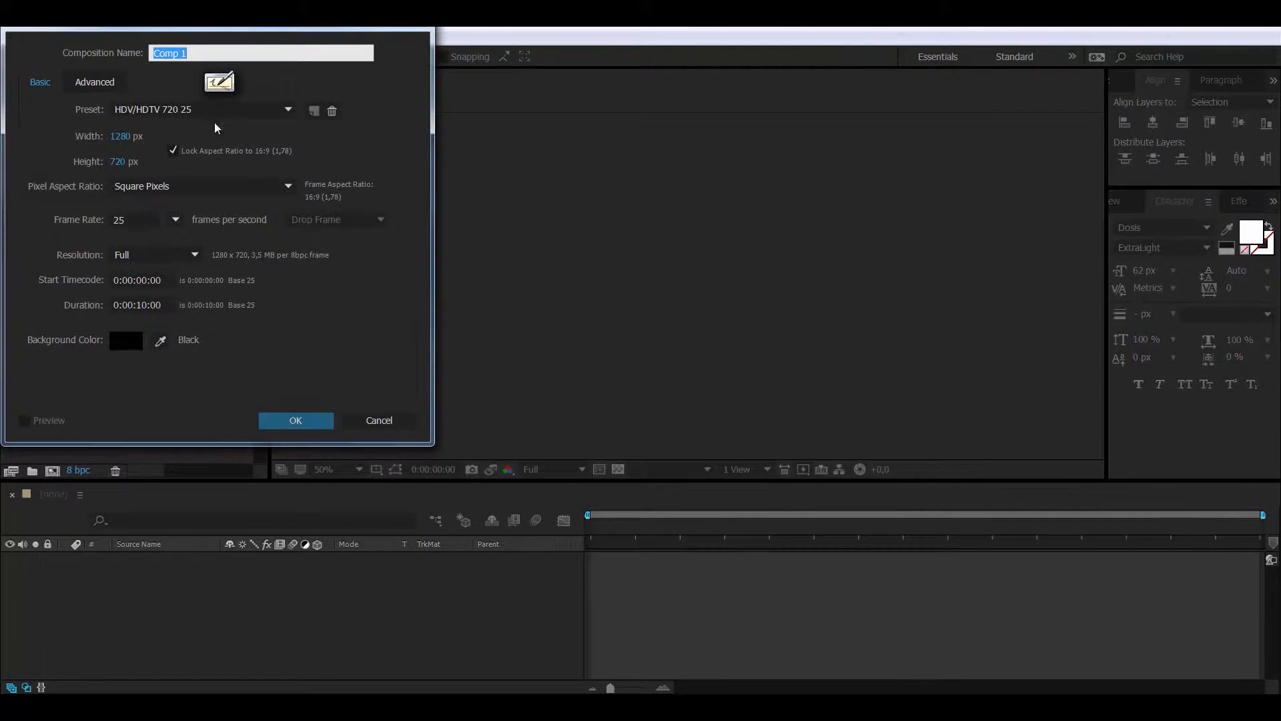
text(Main)
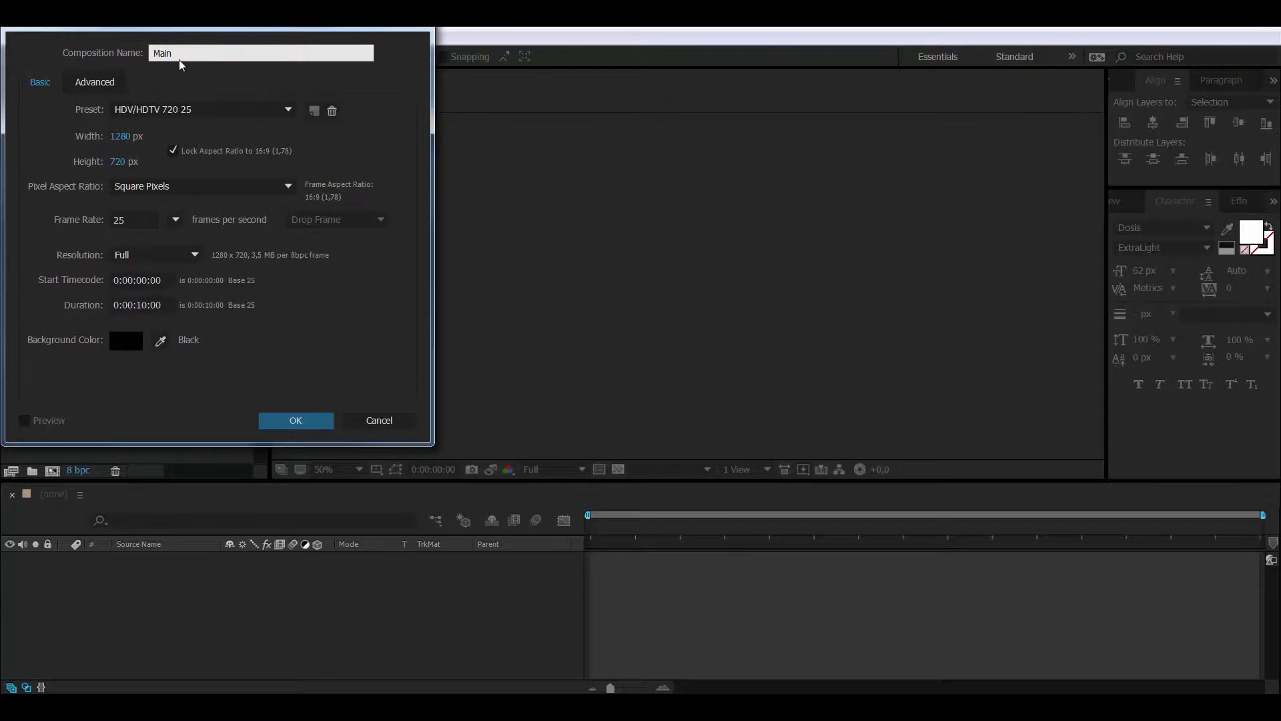
key(Return)
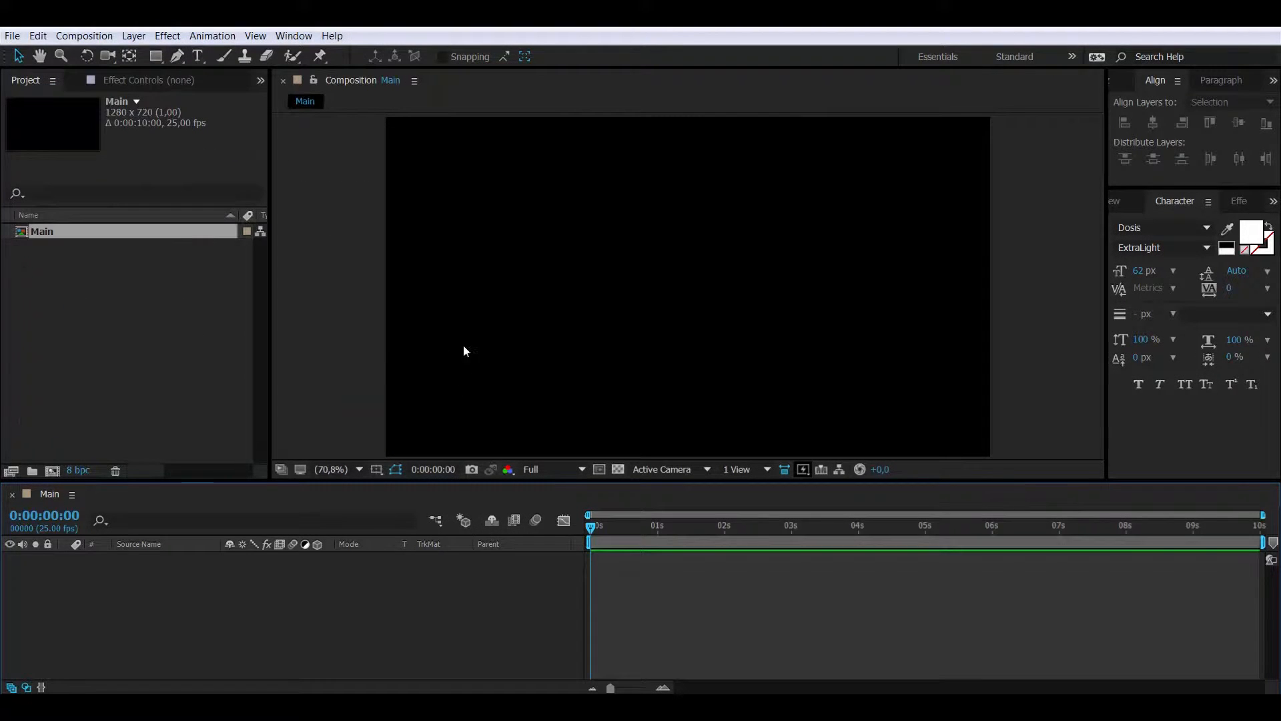
Import back.jpg into the project and drag it into the Main timeline as a layer
right_click(164, 330)
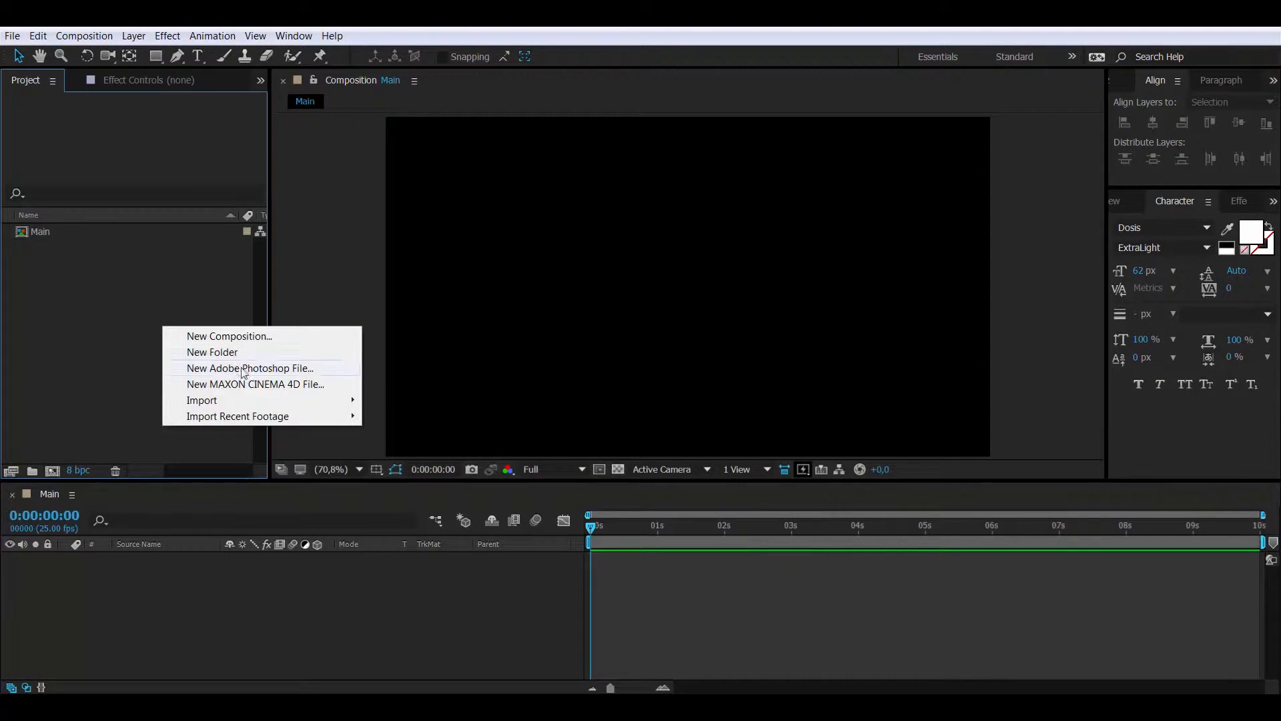
mouse_move(337, 405)
click(393, 400)
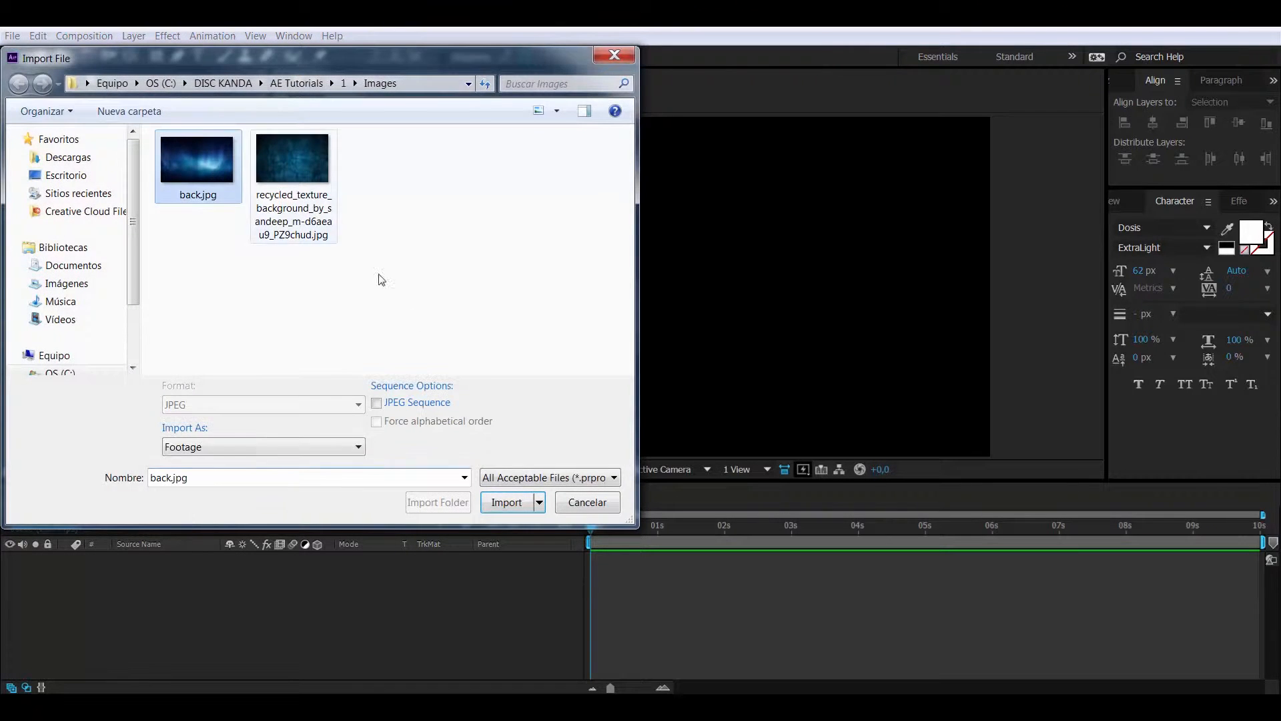
click(502, 501)
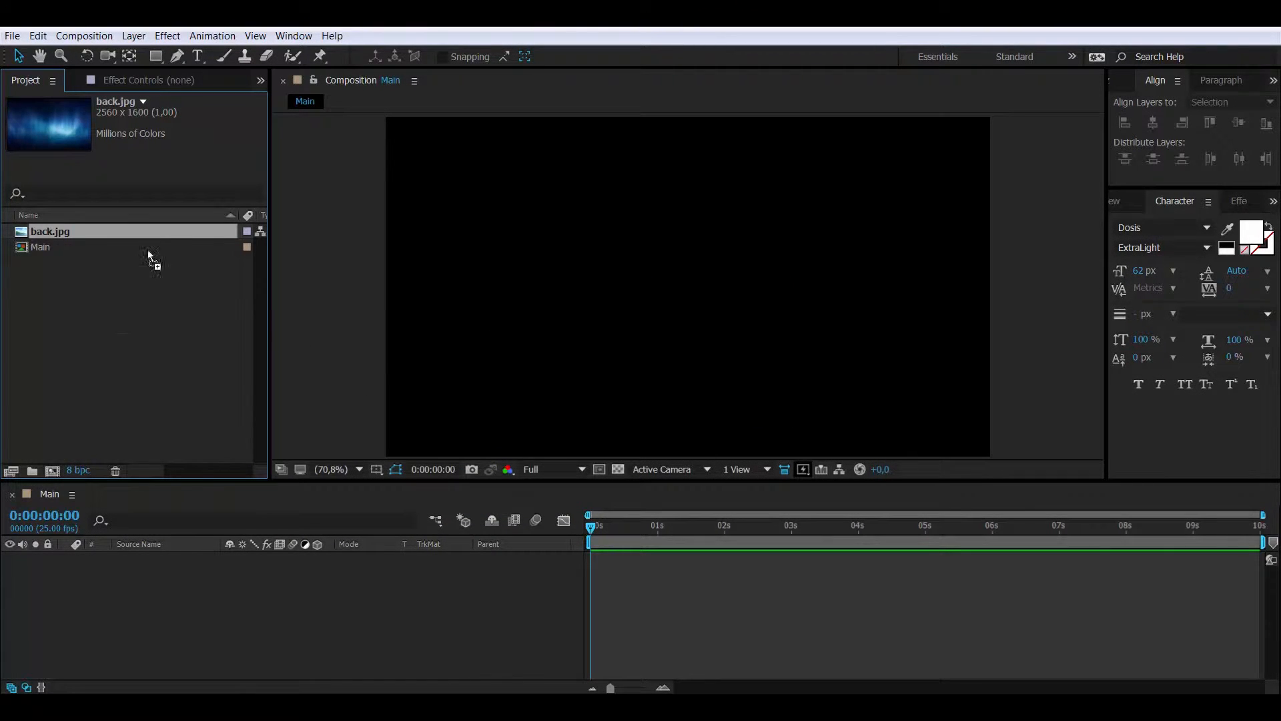
drag(148, 253, 247, 576)
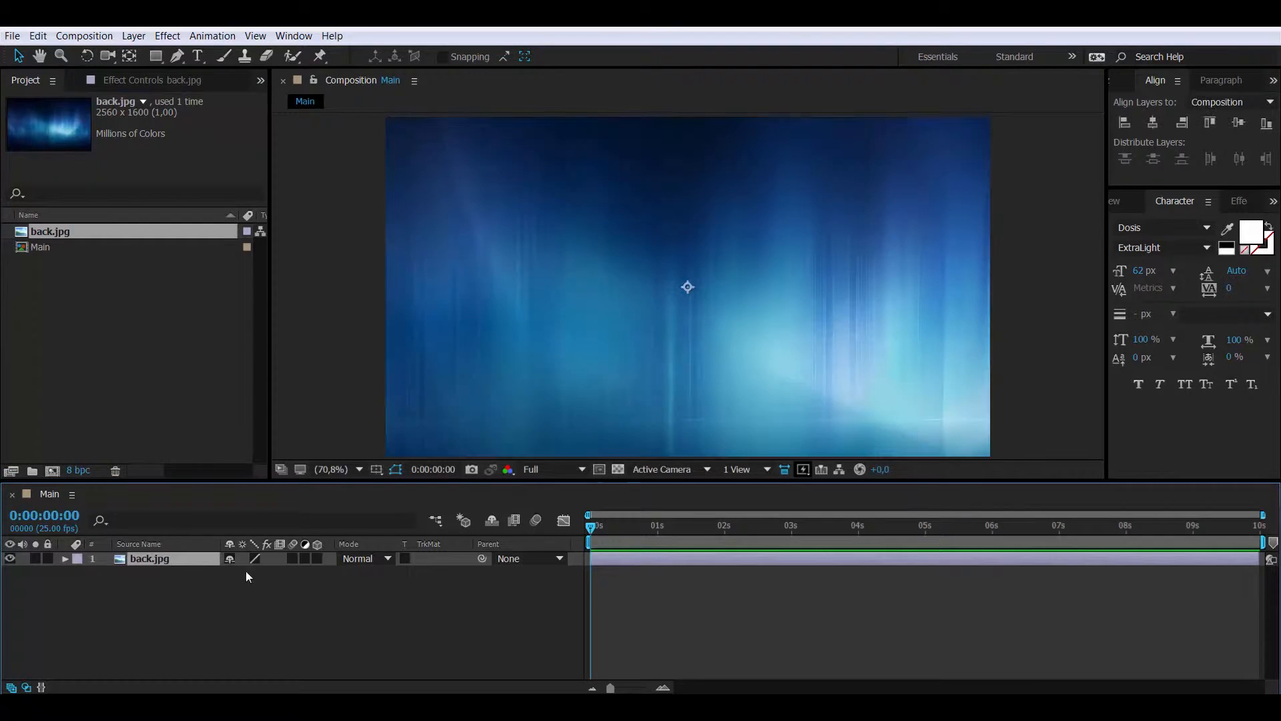
Give back.jpg a Fast Blur of 145 with Repeat Edge Pixels, then shift it down-right
right_click(177, 559)
mouse_move(327, 235)
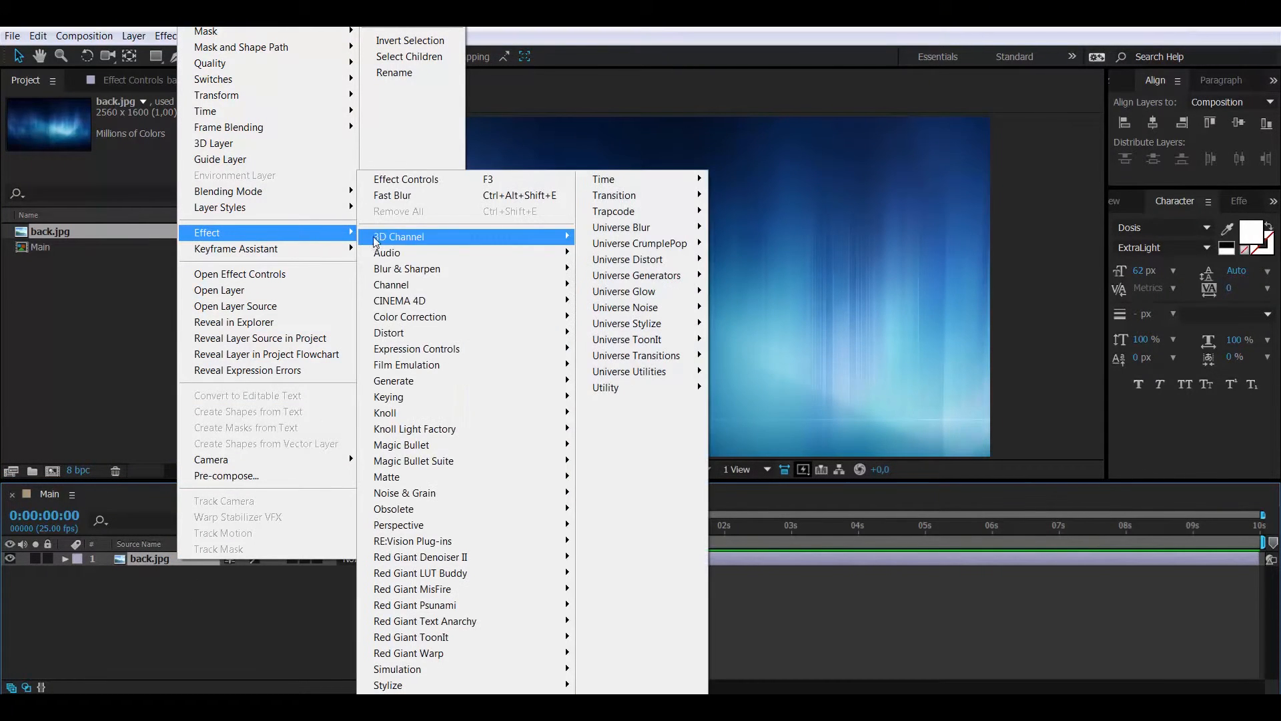
mouse_move(459, 270)
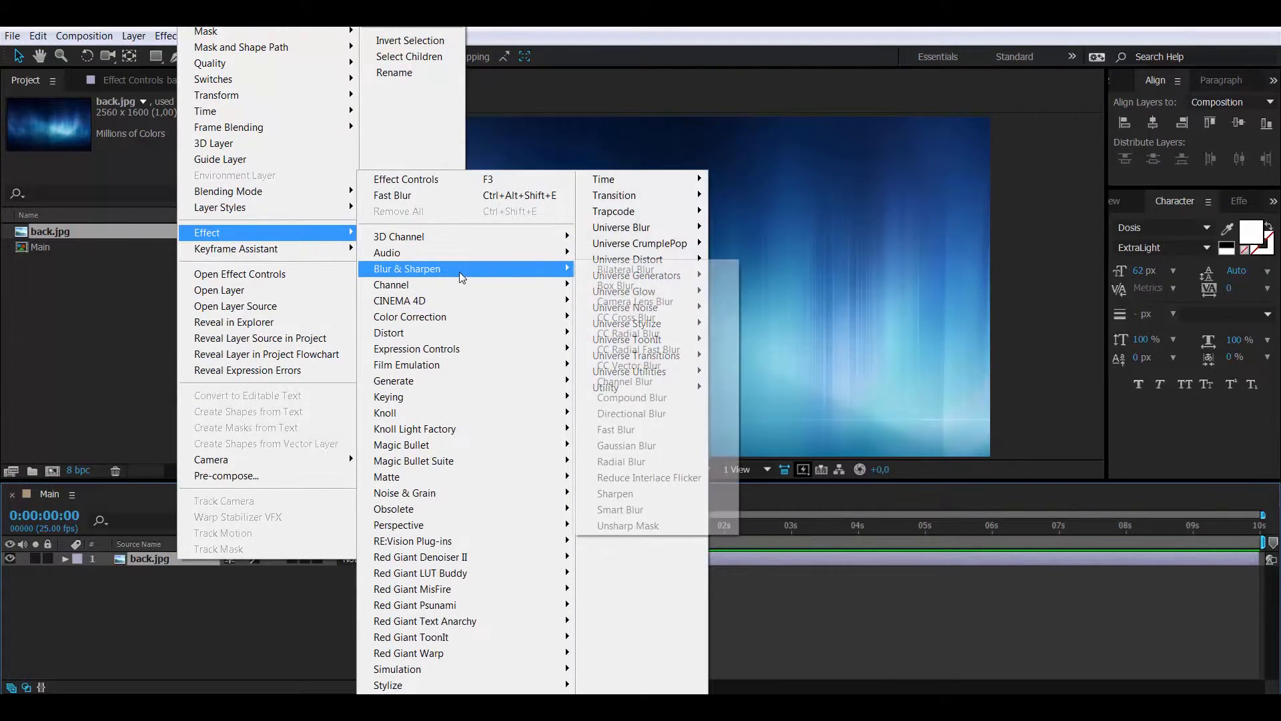
click(615, 430)
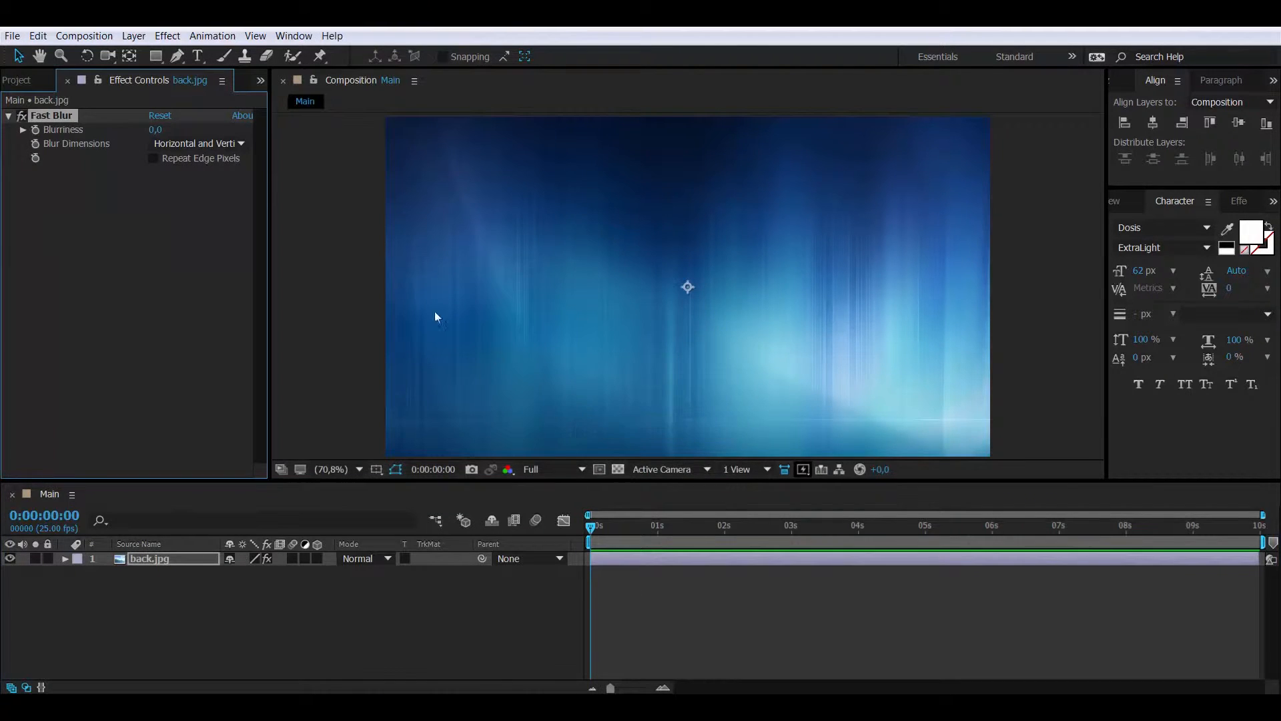
click(153, 158)
drag(157, 130, 272, 137)
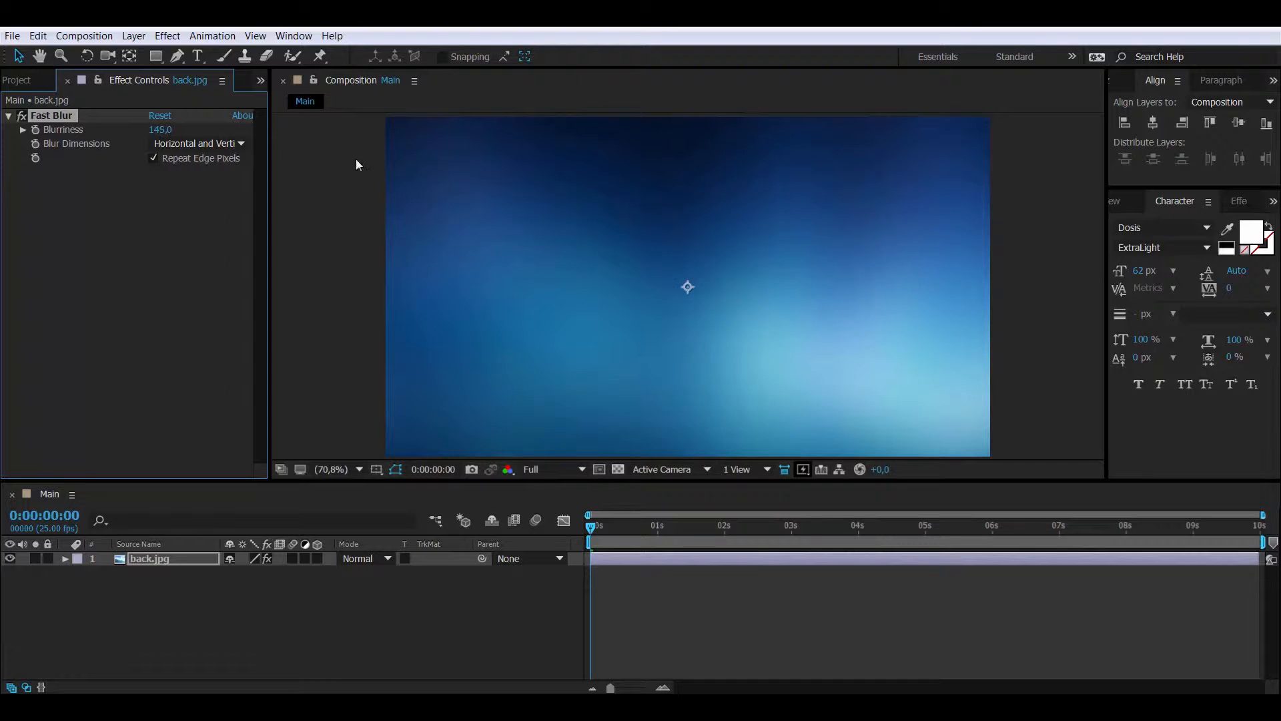
drag(493, 233, 735, 347)
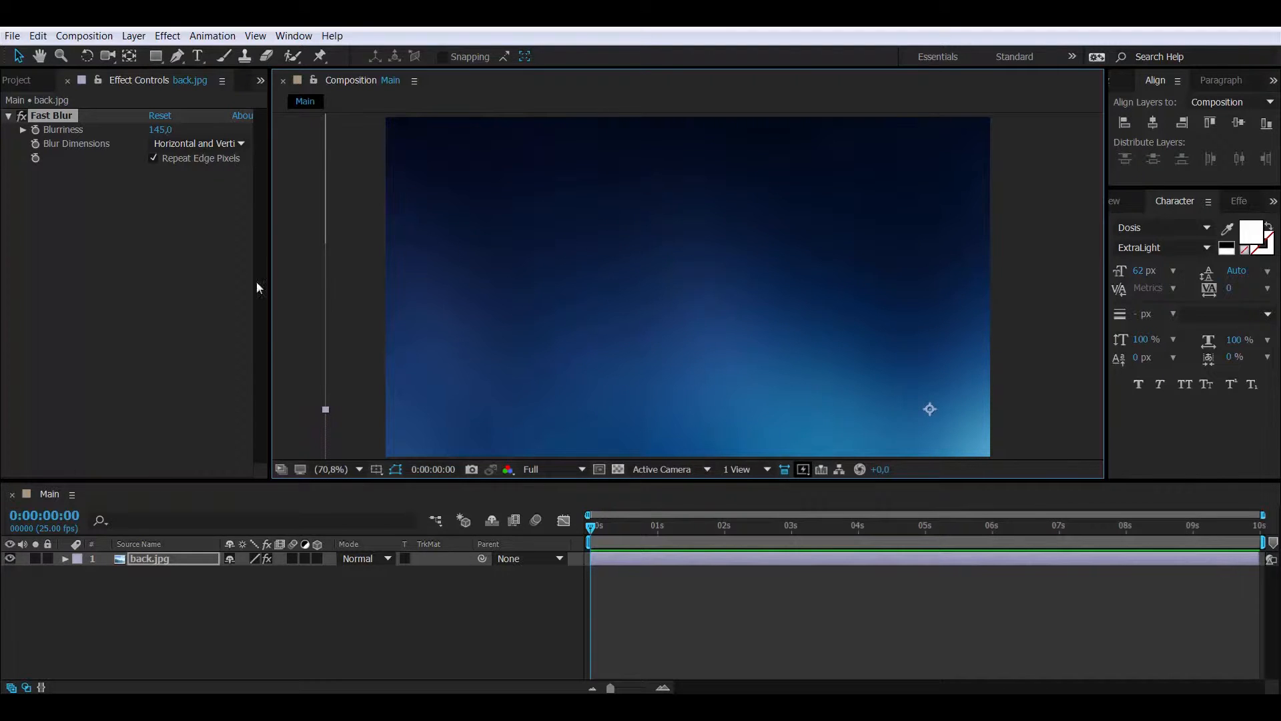
Type three text layers: ERNEST left of centre, PAUL beside it, and EDITOR below
click(166, 617)
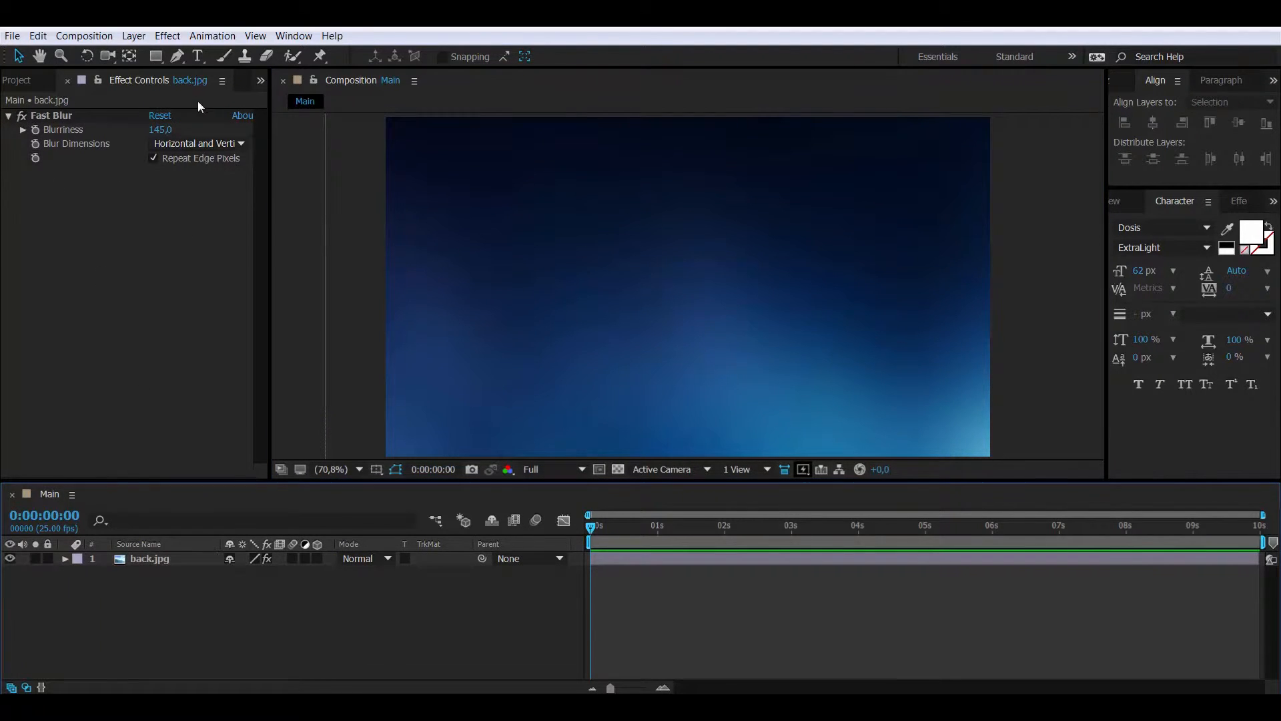
click(198, 56)
click(495, 284)
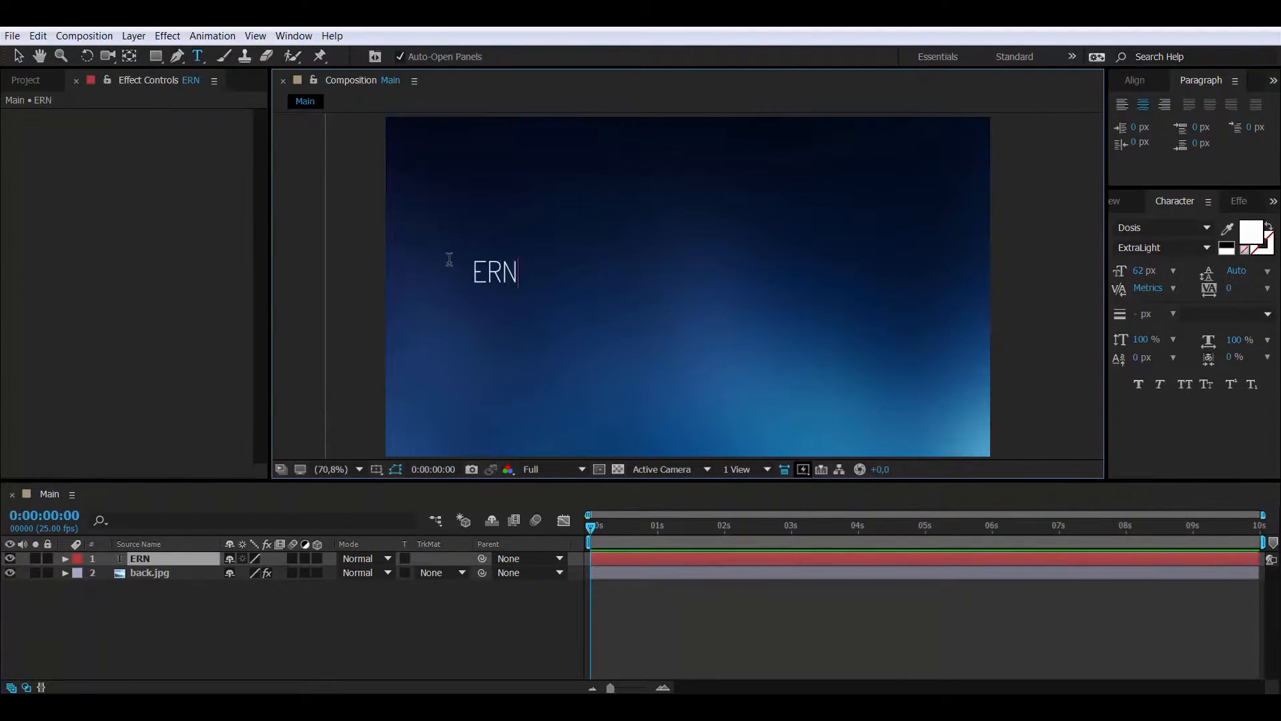
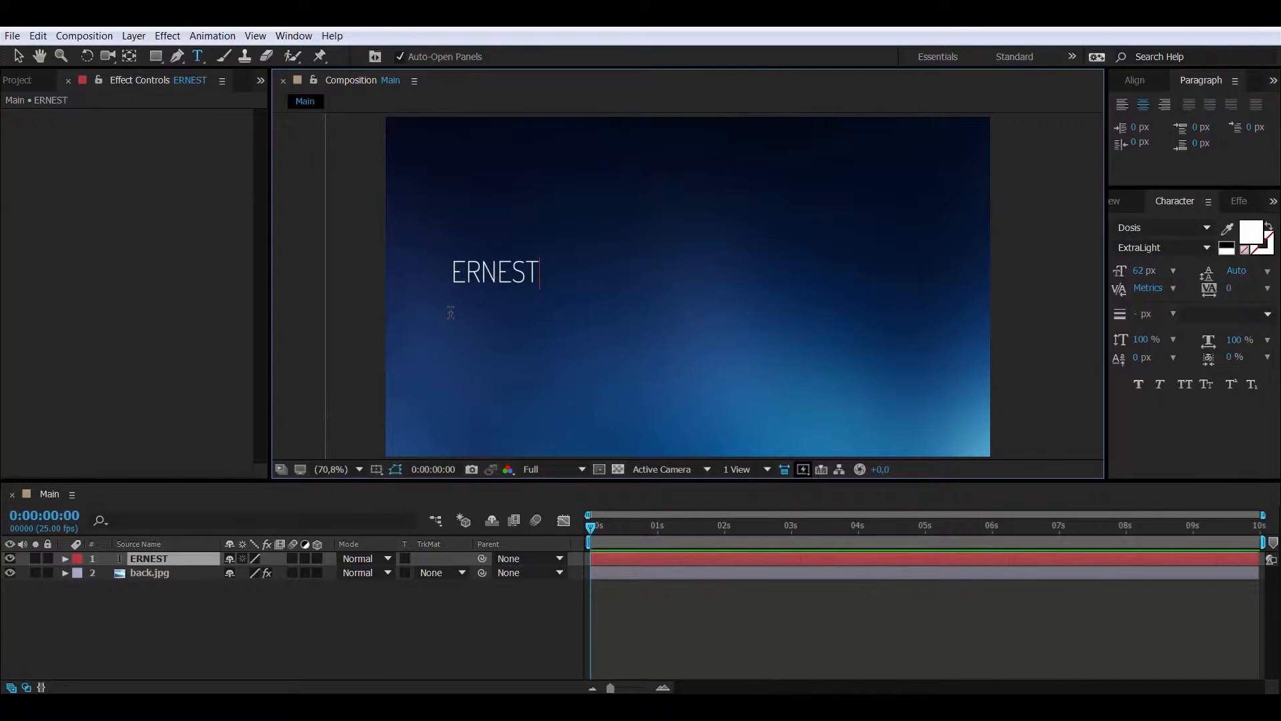
click(20, 59)
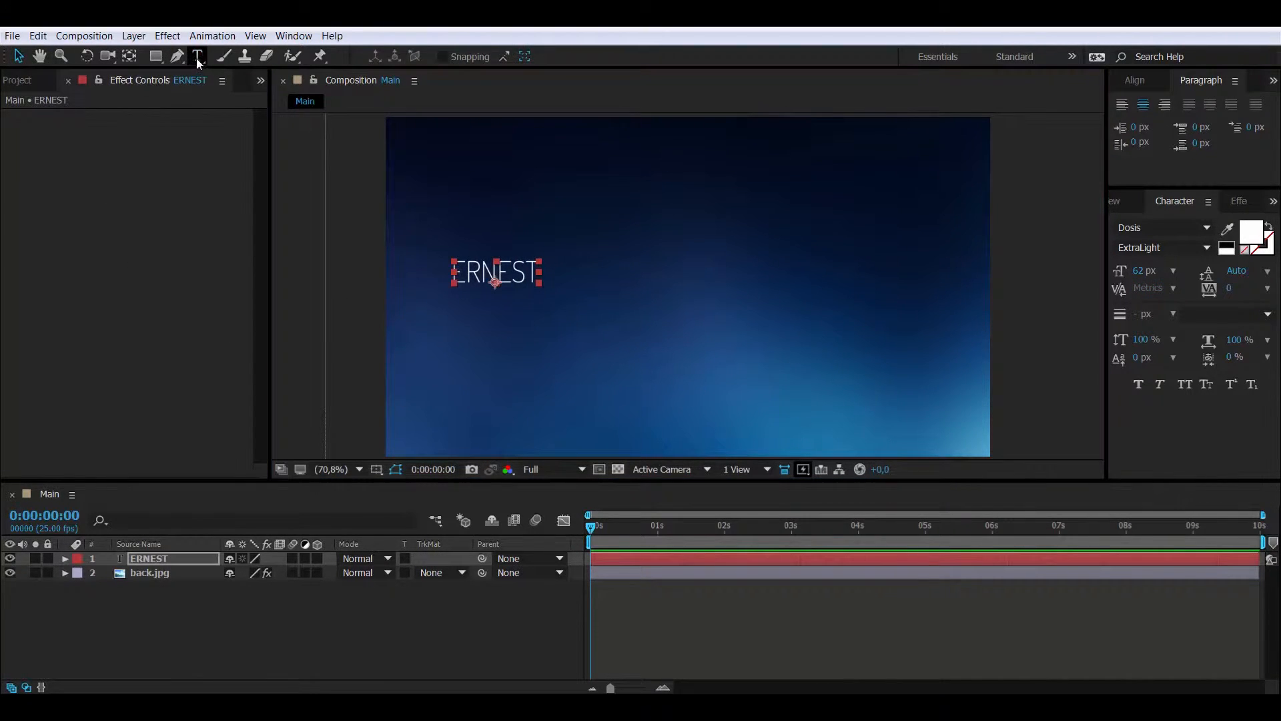
click(197, 57)
click(578, 271)
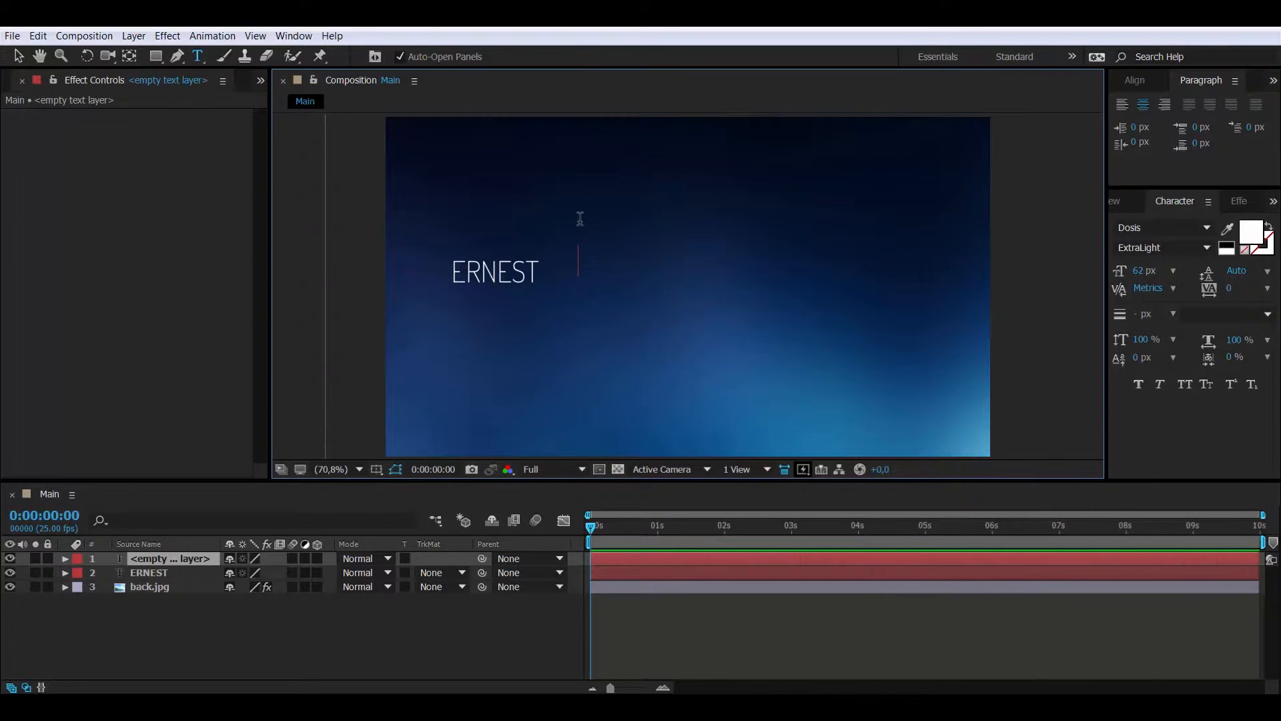
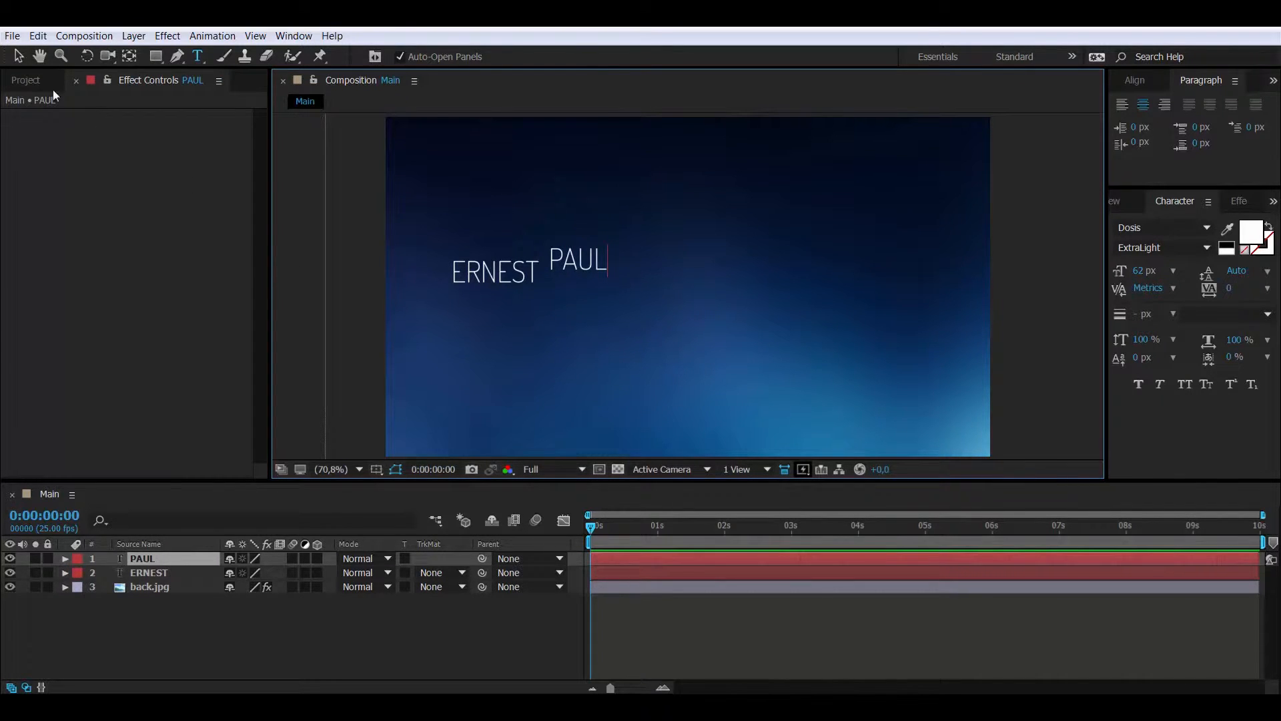
click(20, 57)
click(199, 57)
click(525, 355)
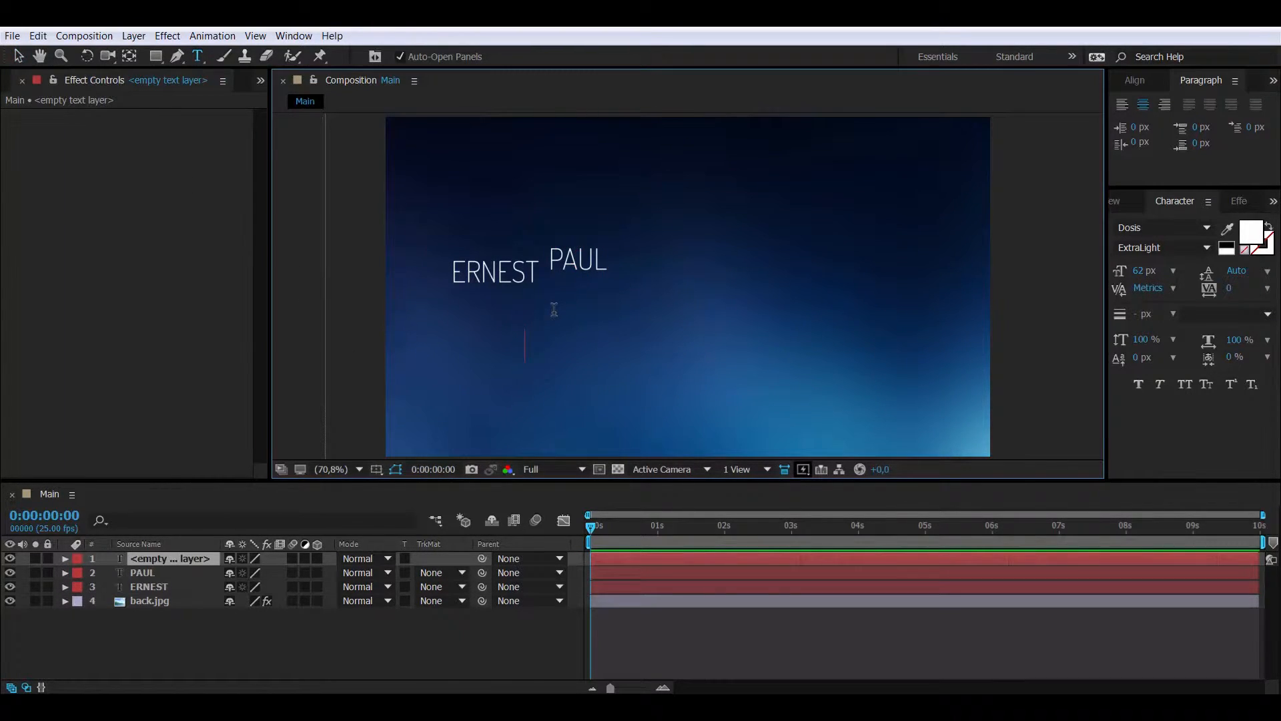
text(EDITOR)
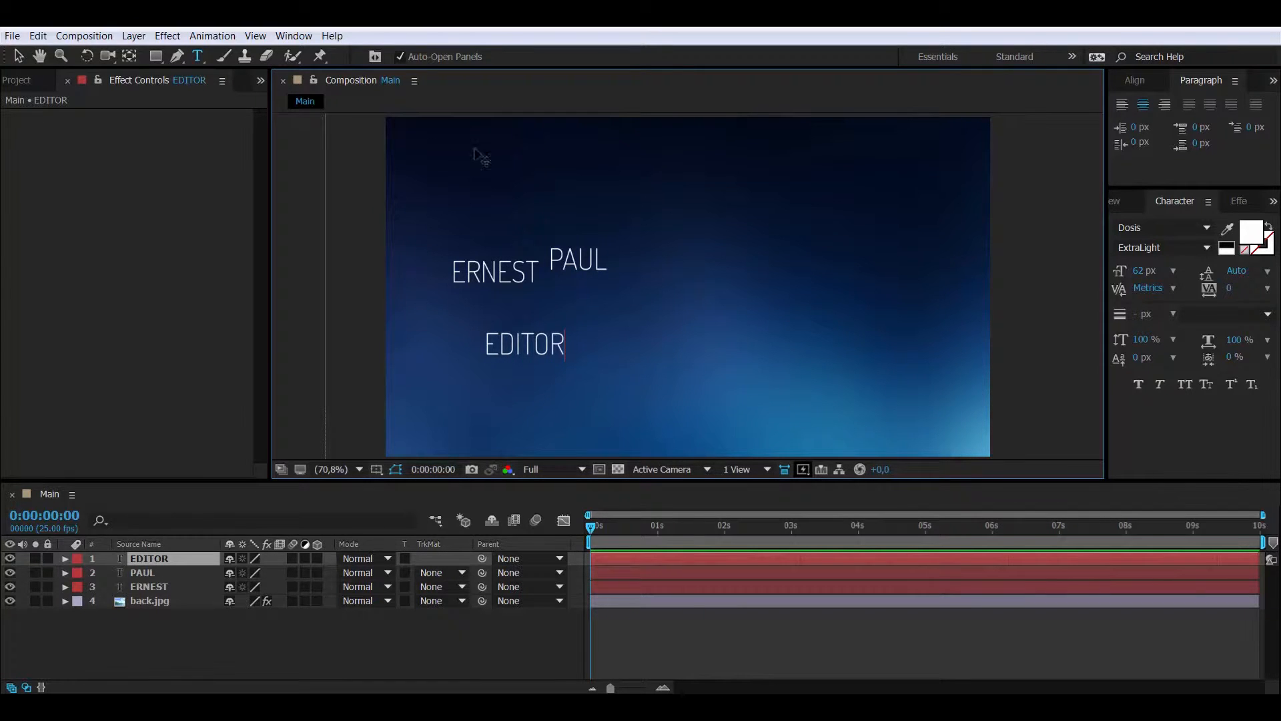
click(18, 59)
Centre EDITOR, PAUL and ERNEST horizontally, then move ERNEST left beside PAUL
click(1148, 83)
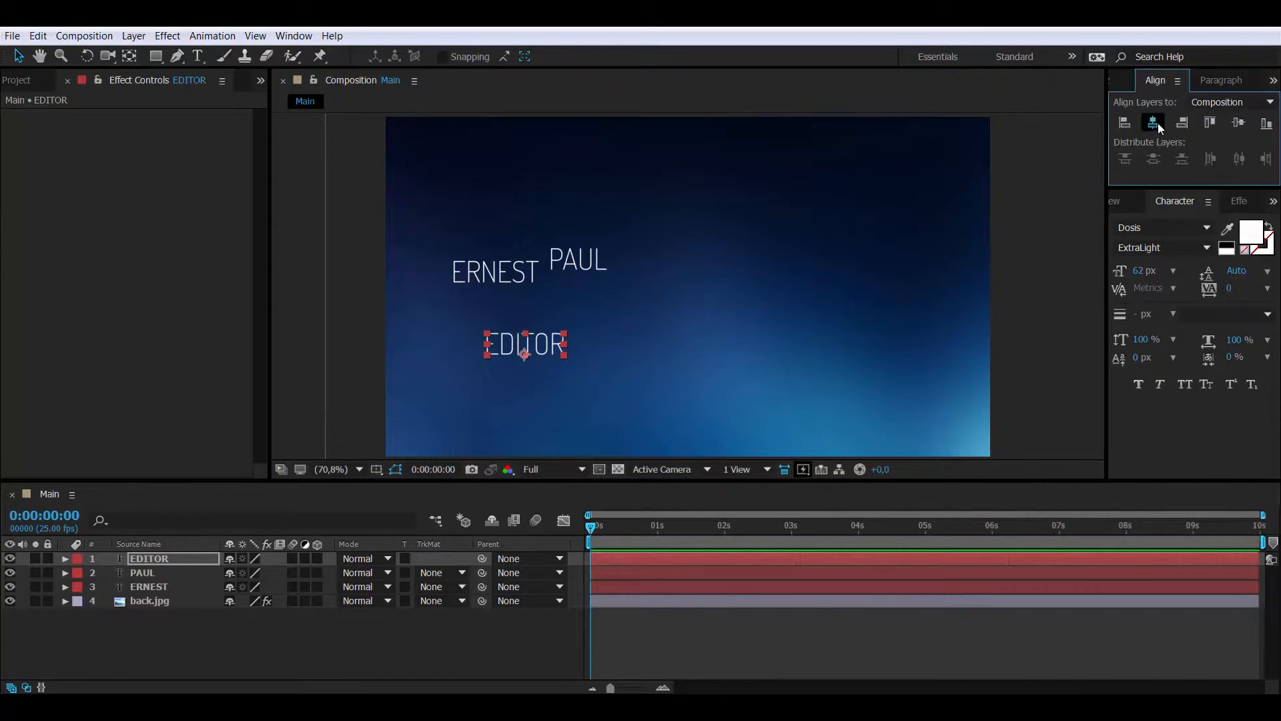
click(1153, 123)
click(579, 270)
click(1152, 123)
click(527, 272)
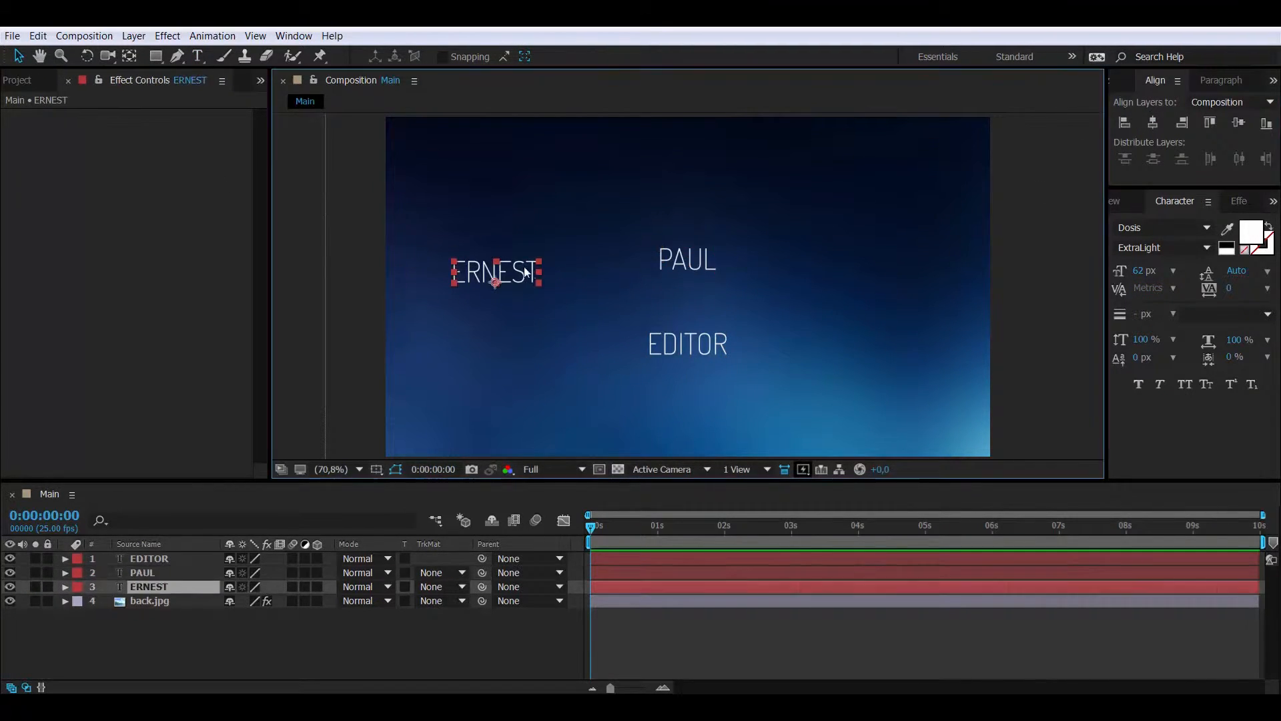
click(1153, 125)
drag(672, 281, 701, 277)
Change the ERNEST and PAUL font to Droid Sans and nudge PAUL right
key(ctrl+Down)
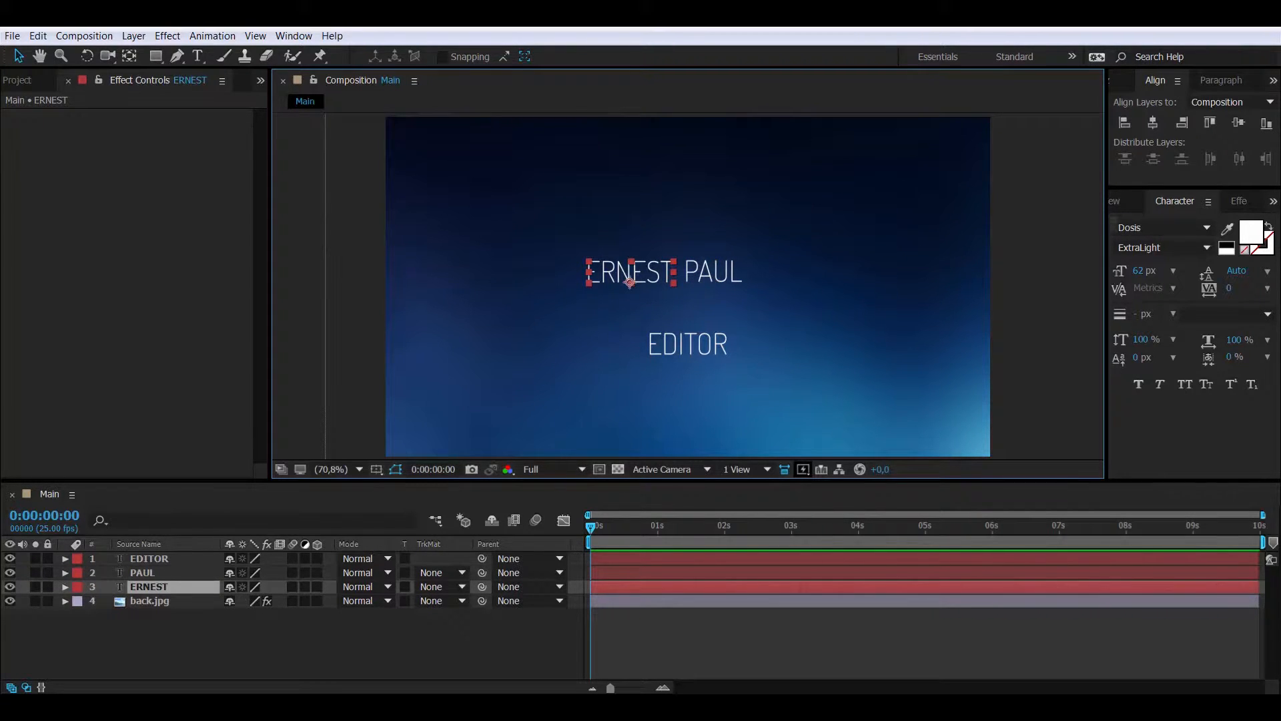
click(1114, 228)
text(Droid San)
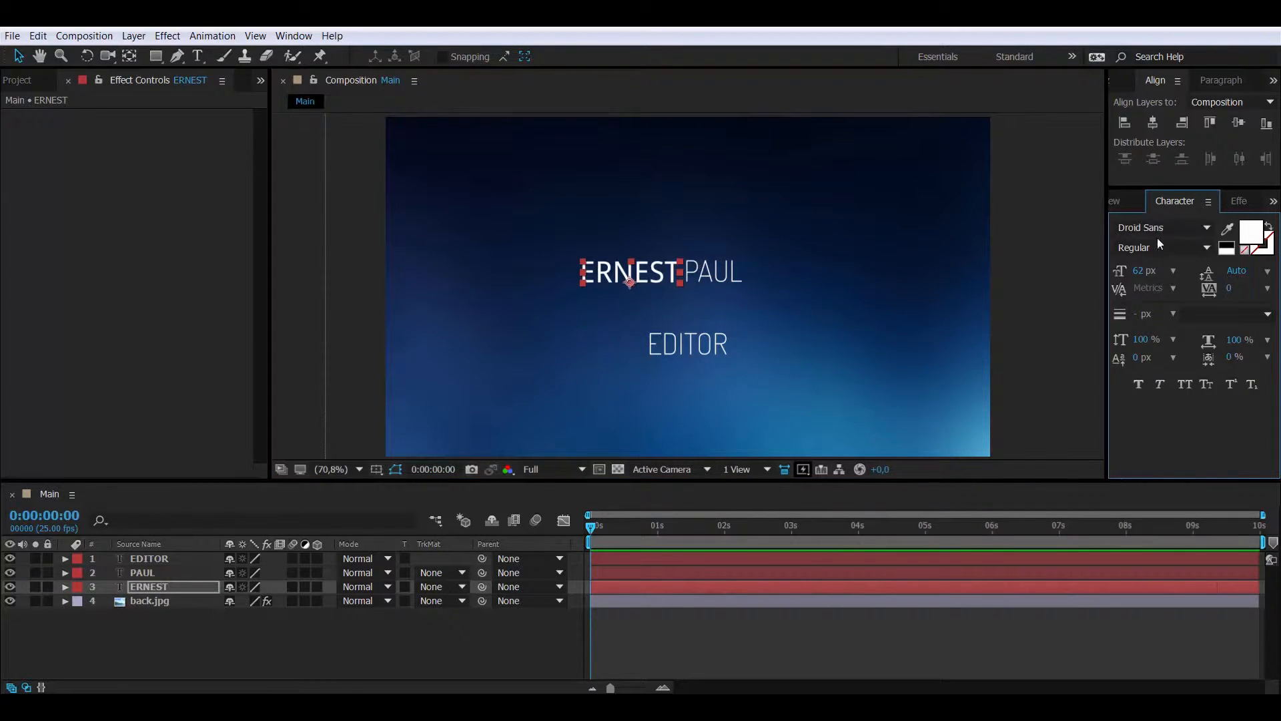
click(734, 278)
click(1129, 228)
text(Dro)
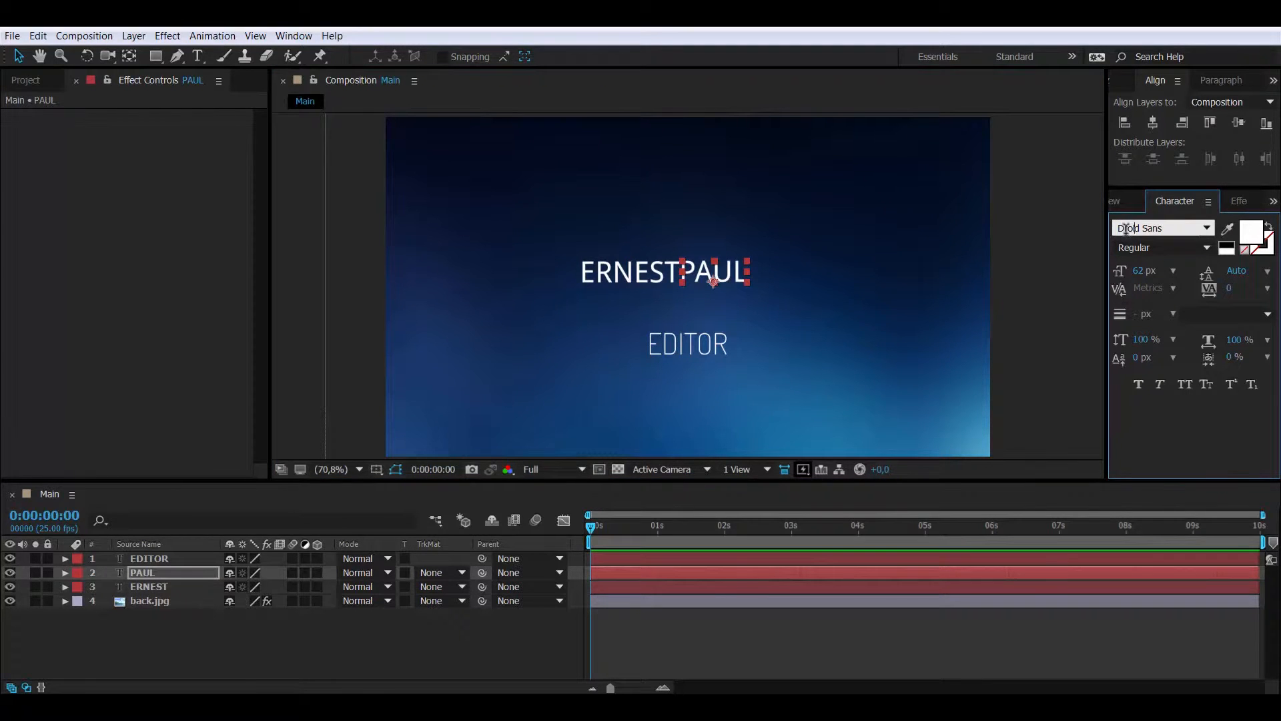
key(Return)
drag(726, 273, 735, 273)
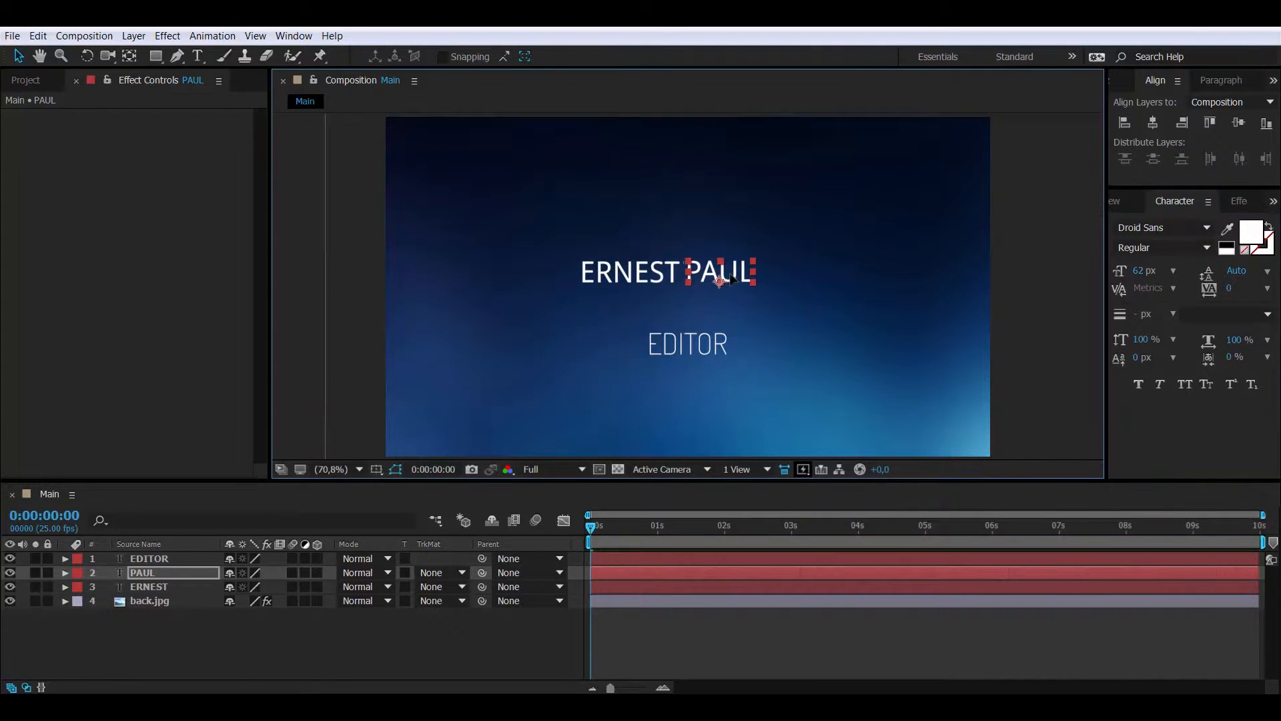
Reveal Position for ERNEST and PAUL and set PAUL's vertical position to match ERNEST
click(152, 585)
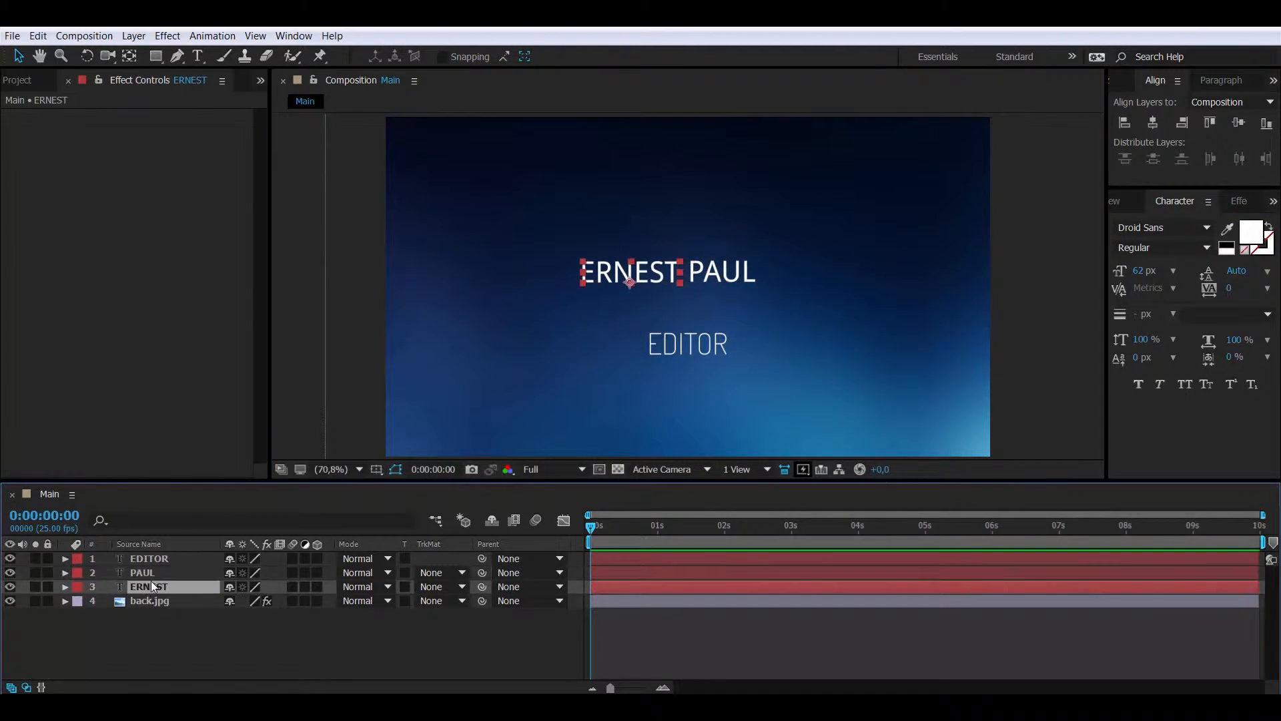
key(p)
click(168, 574)
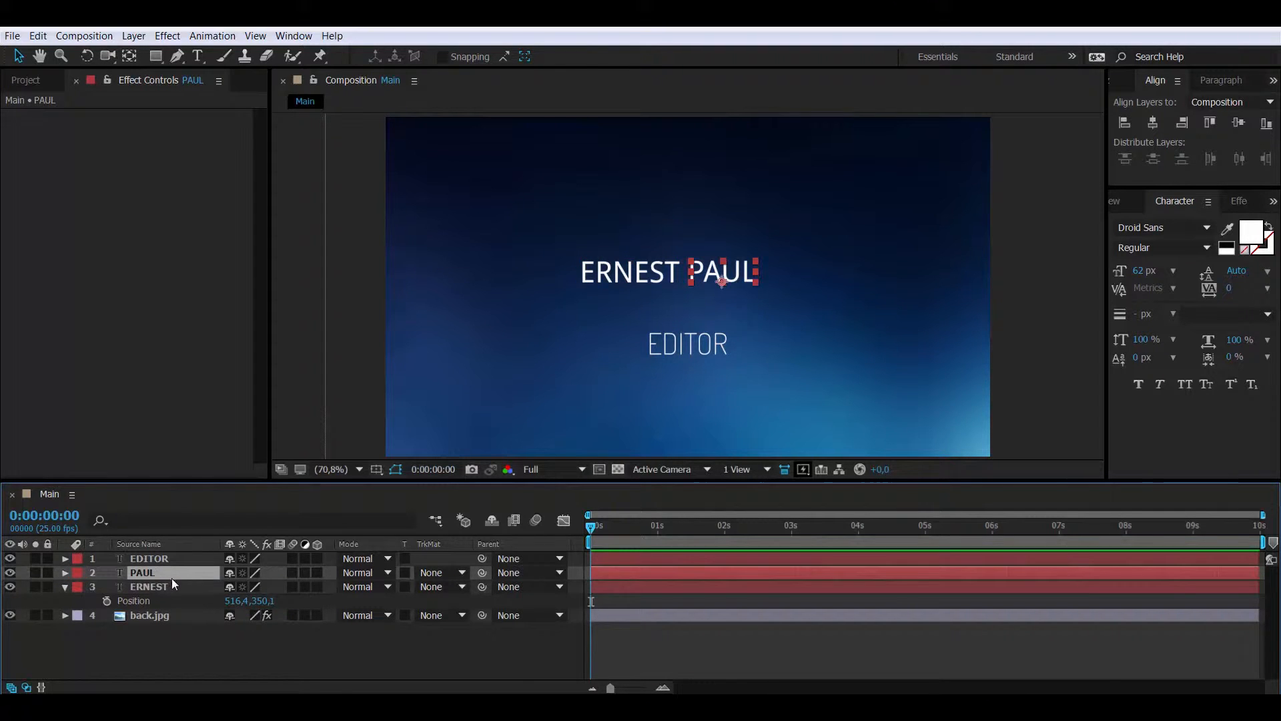
key(p)
click(259, 588)
text(350,1)
key(Return)
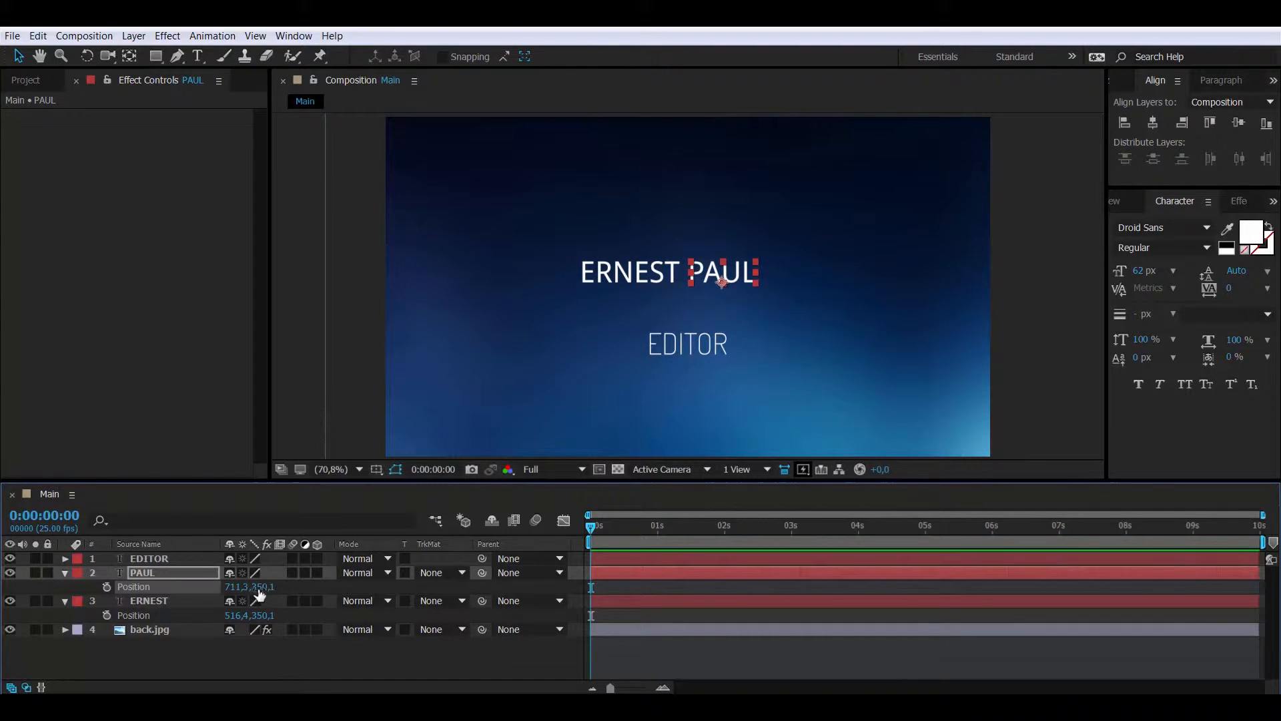
click(292, 651)
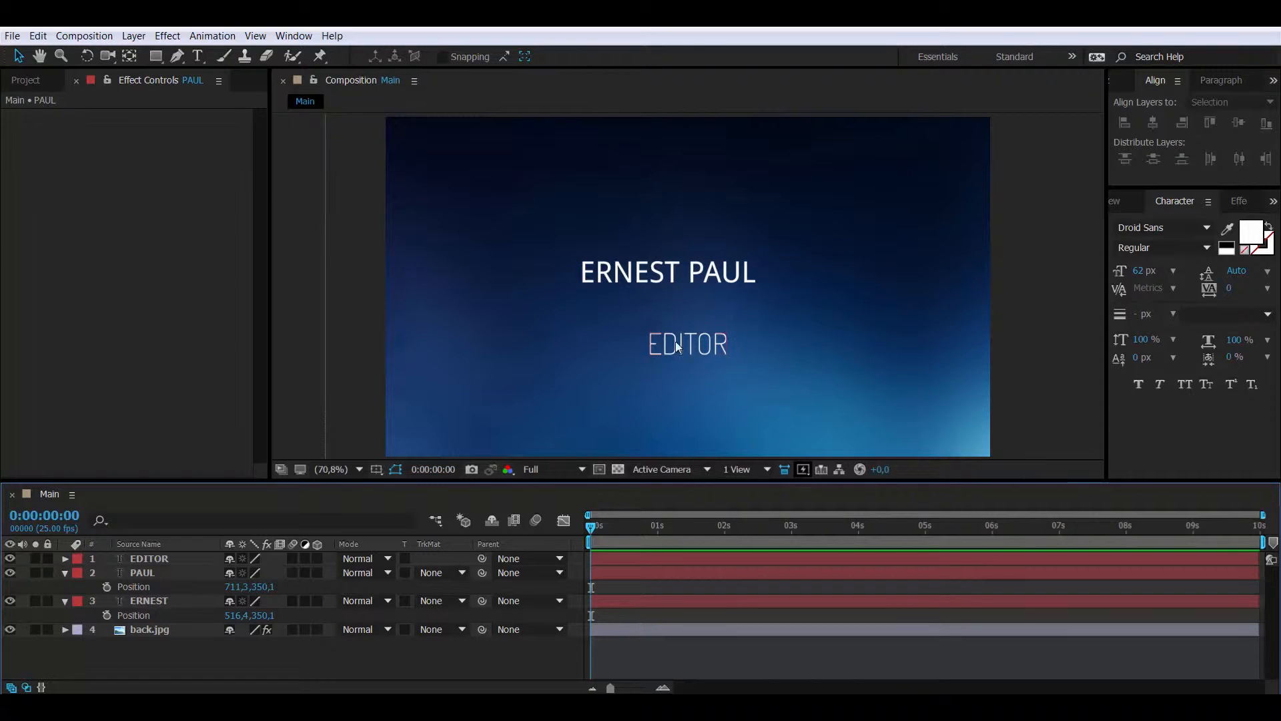
Set ERNEST and PAUL to 75 px font size and move PAUL slightly right
click(641, 274)
drag(1139, 270, 1153, 272)
click(1142, 271)
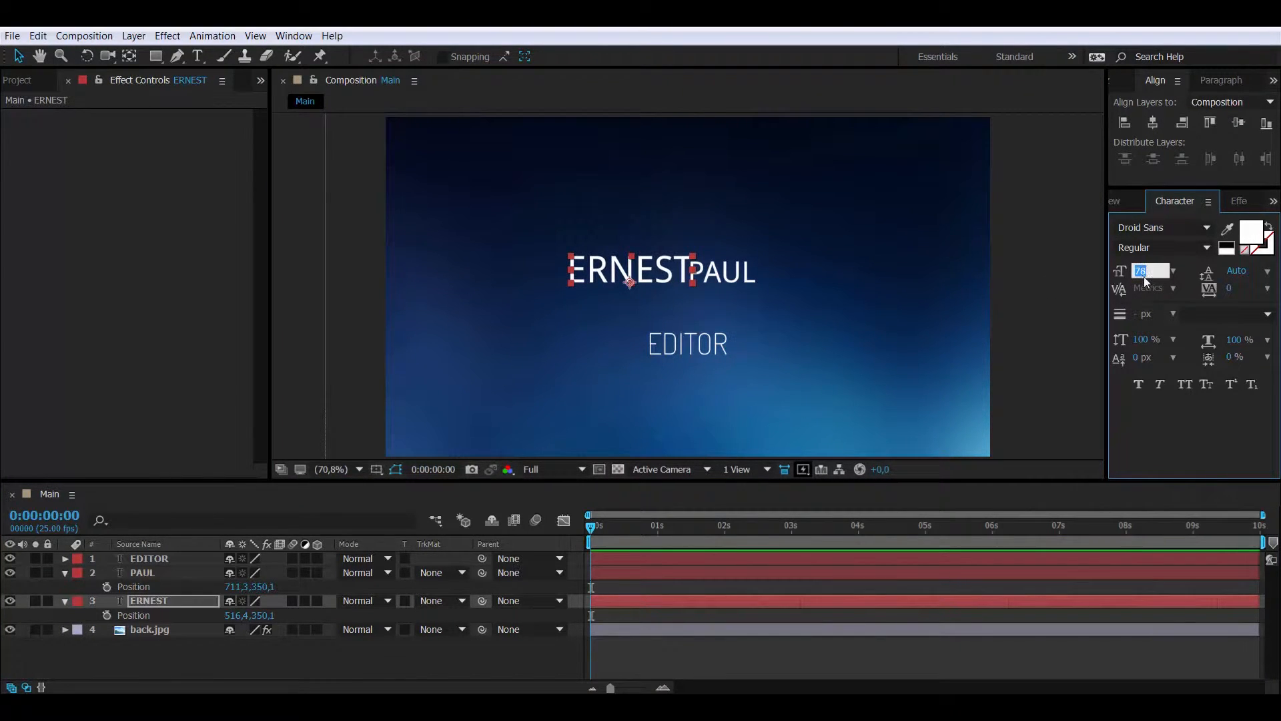
click(167, 572)
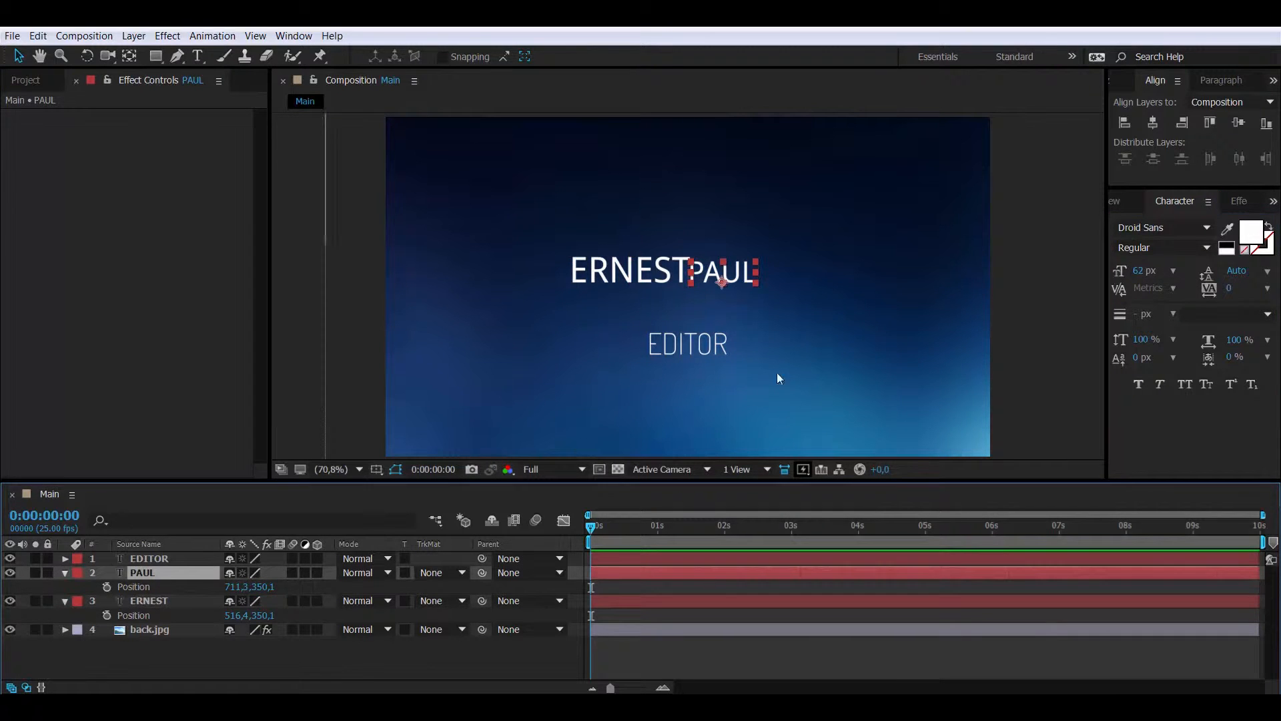
click(1138, 270)
text(75)
key(Return)
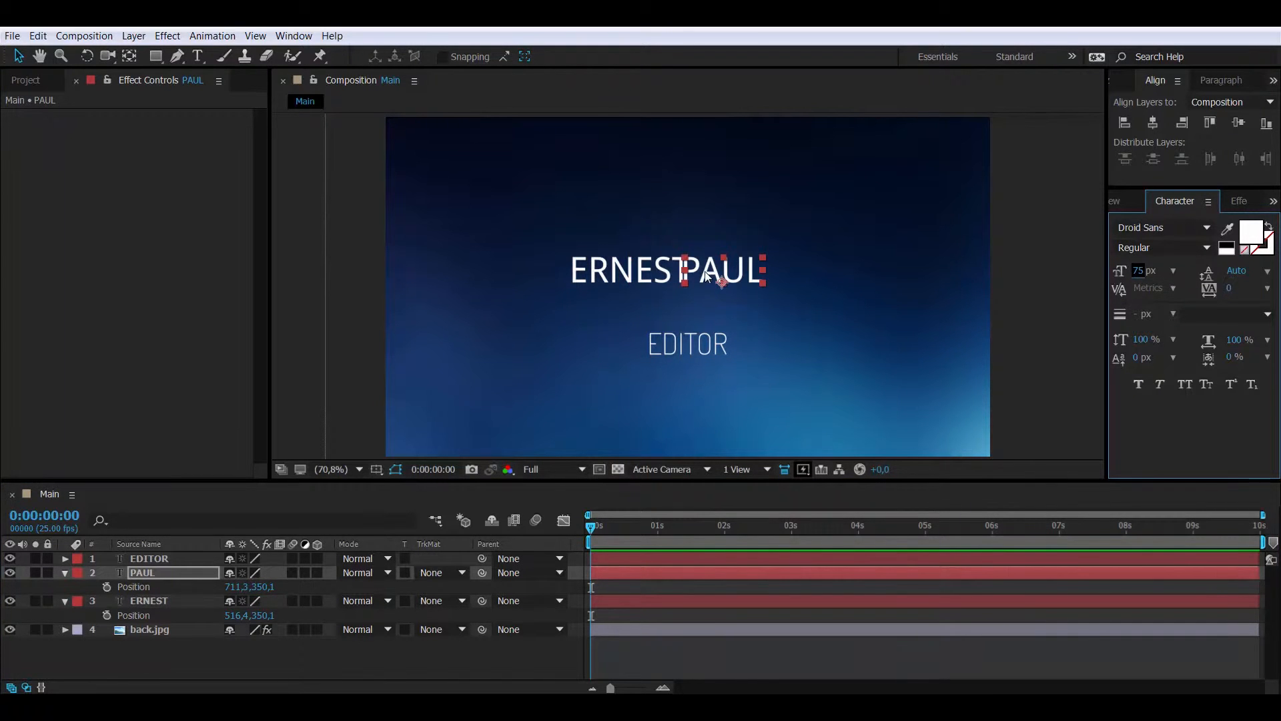
drag(708, 271, 726, 277)
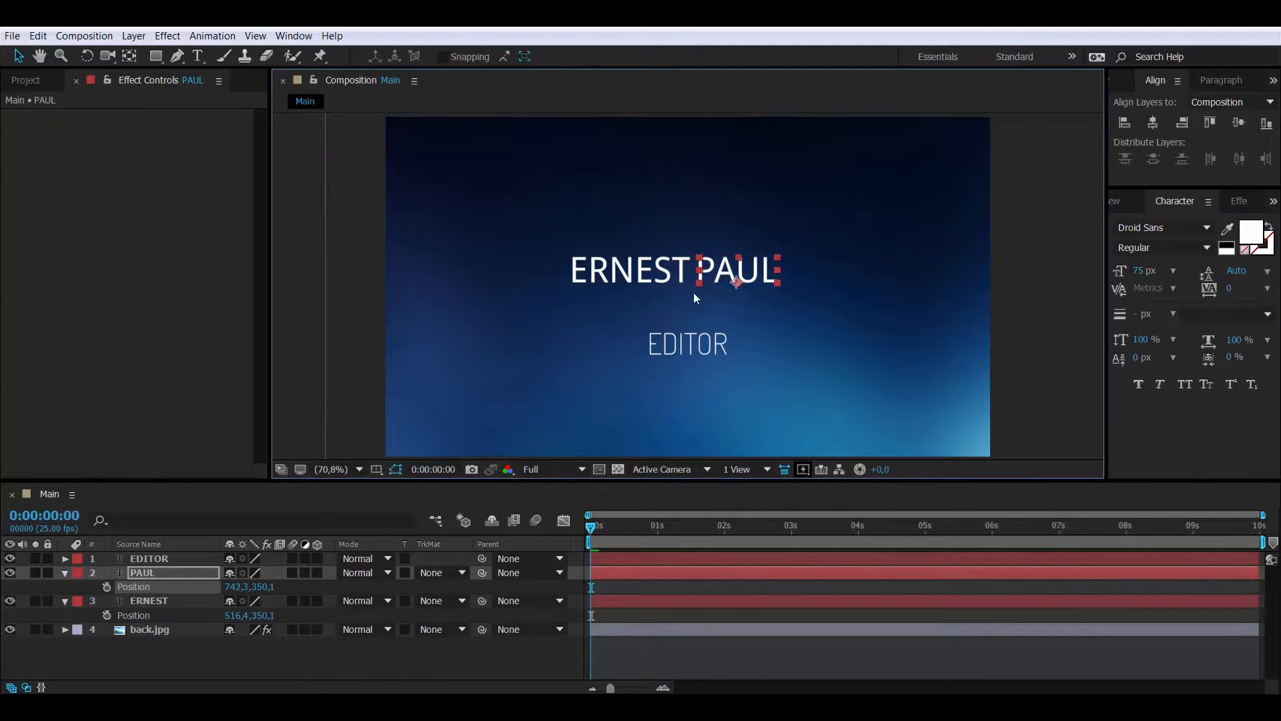
click(161, 664)
Give ERNEST a yellow-orange FFB800 fill and collapse the layer properties
click(172, 600)
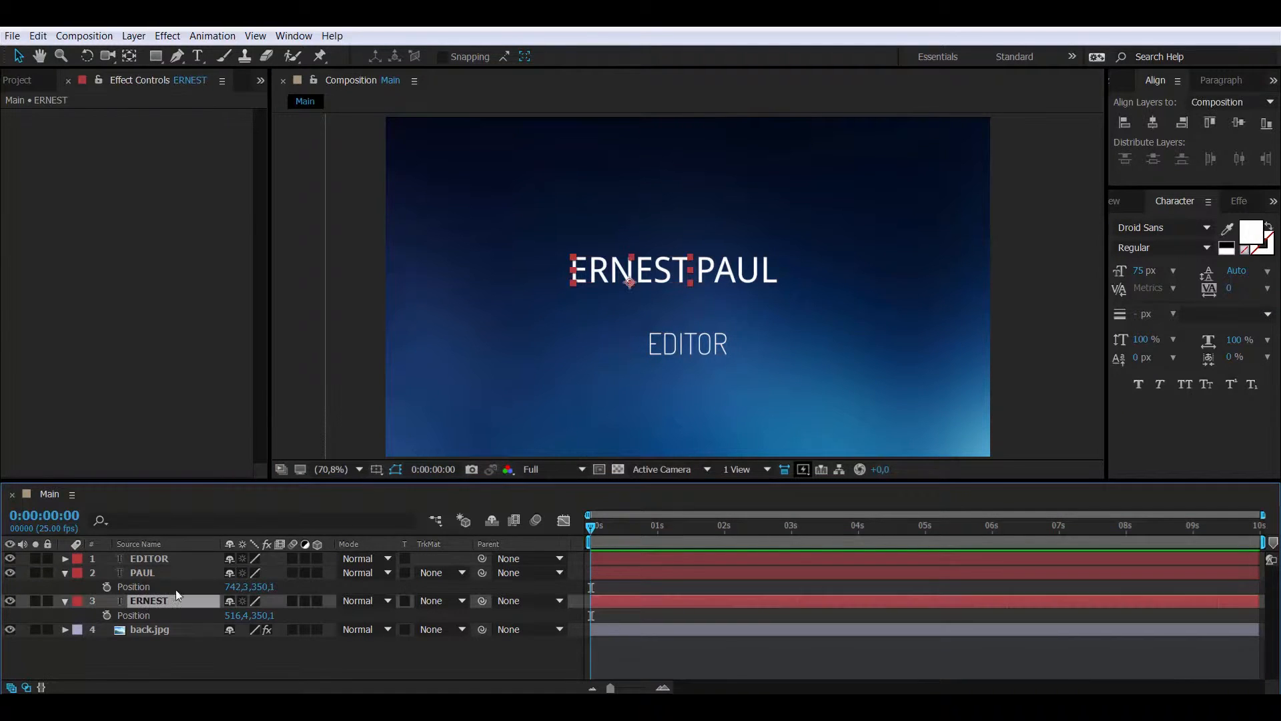
click(1249, 235)
click(254, 240)
click(233, 48)
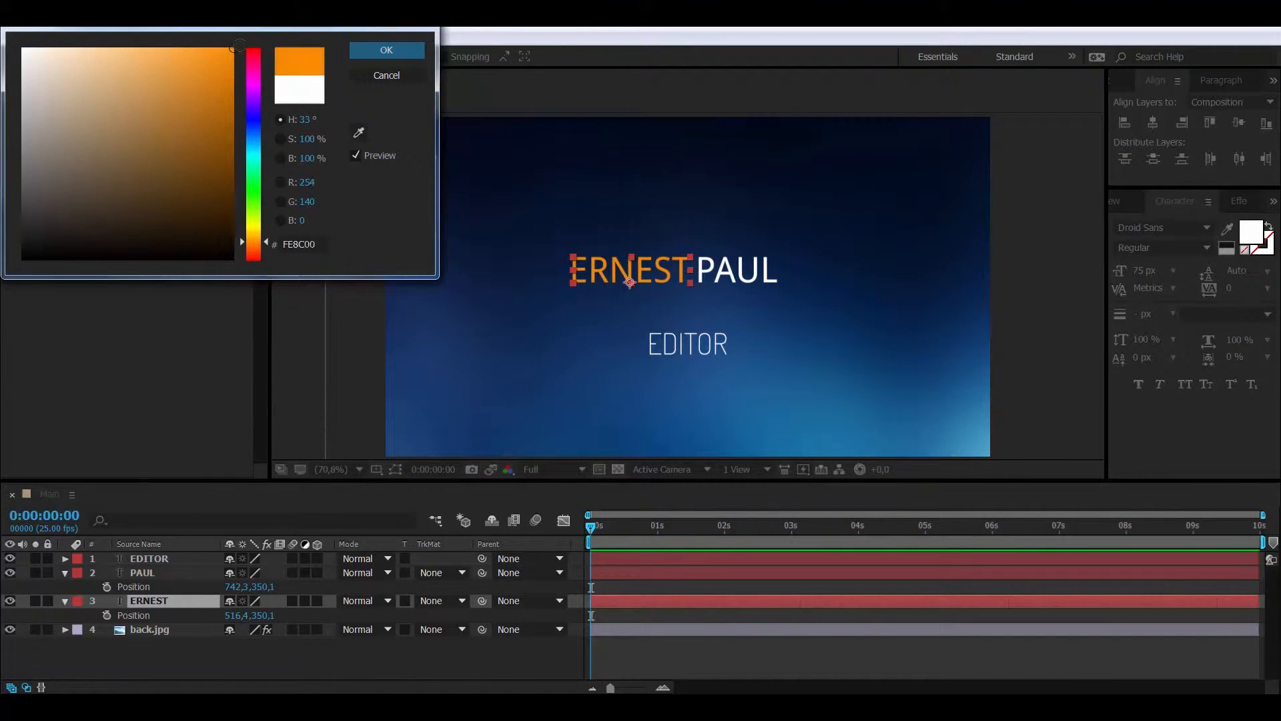
click(263, 236)
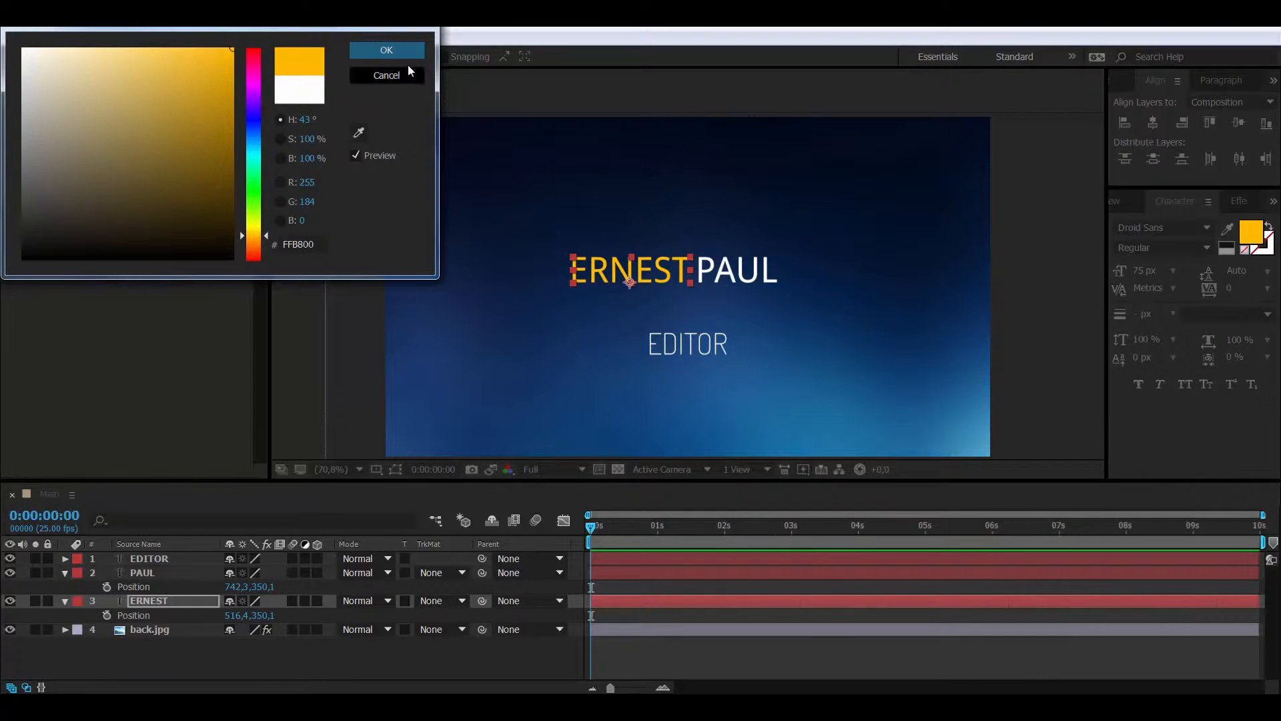
click(401, 52)
click(64, 572)
click(65, 587)
click(144, 558)
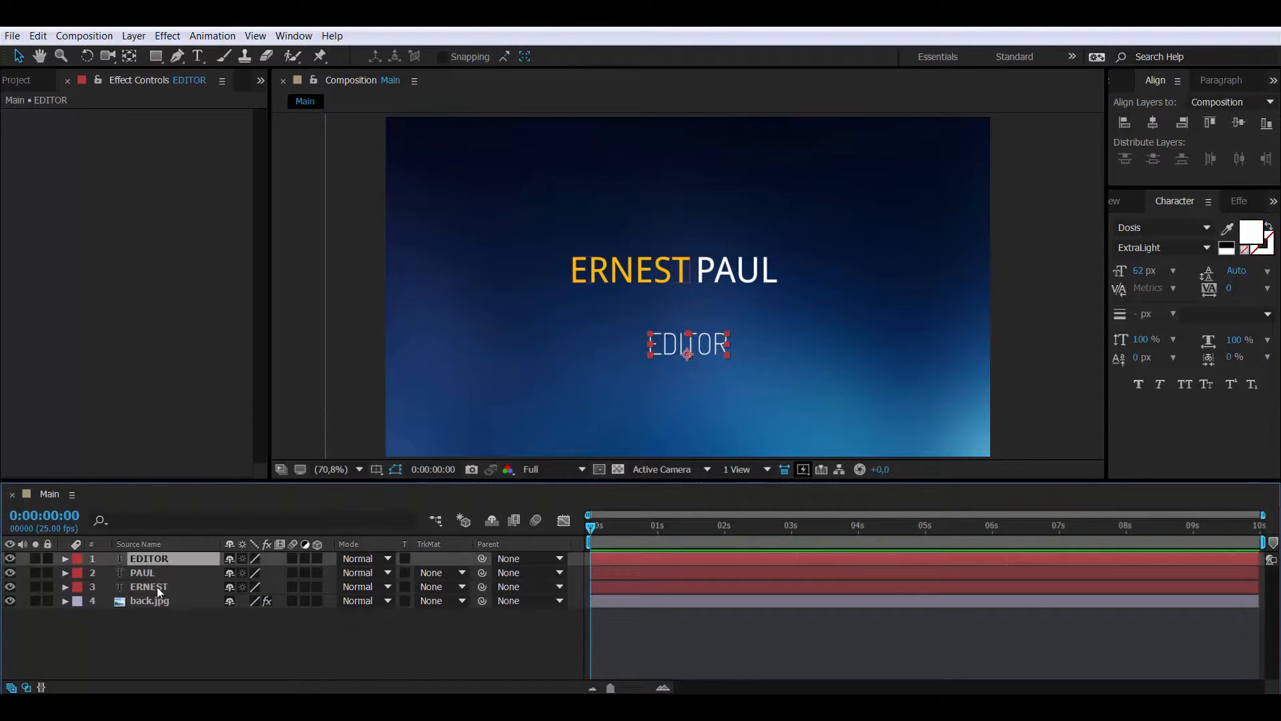
Put ERNEST atop the layer stack, lift EDITOR beneath the name, and nudge ERNEST and PAUL right
mouse_move(158, 587)
mouse_down()
mouse_move(158, 554)
mouse_move(158, 598)
mouse_up()
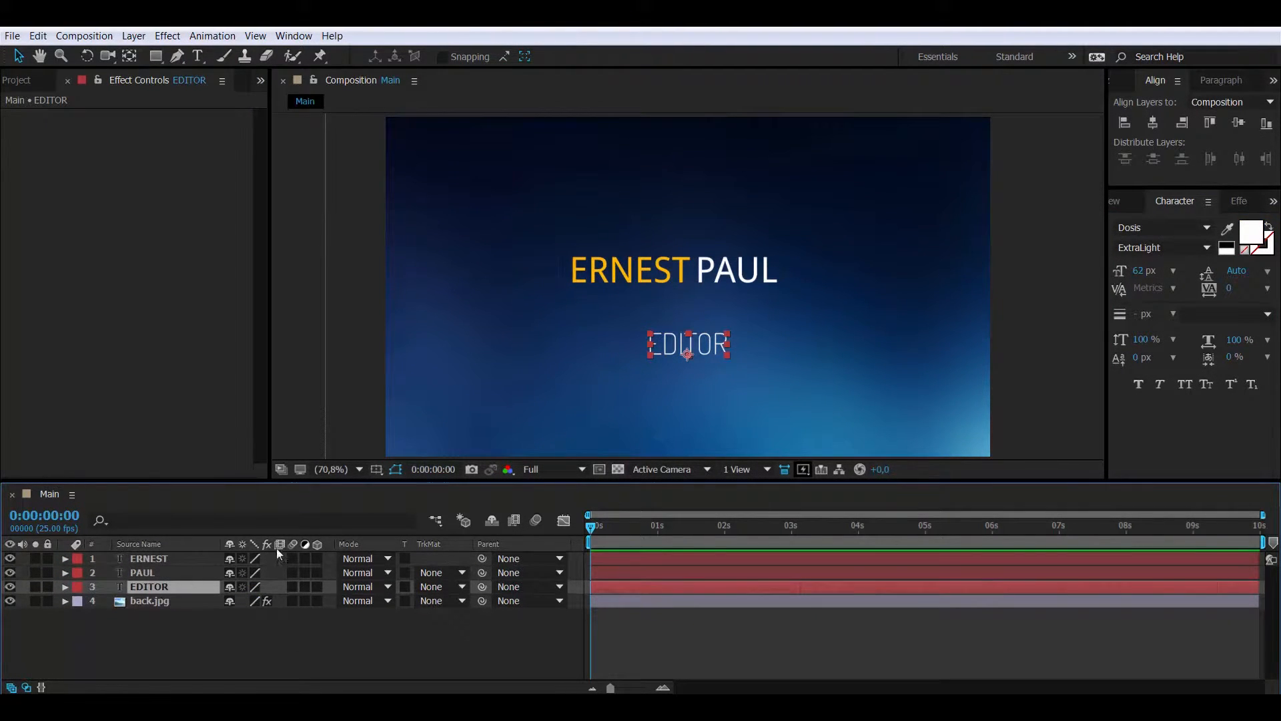
drag(674, 349, 674, 305)
click(162, 572)
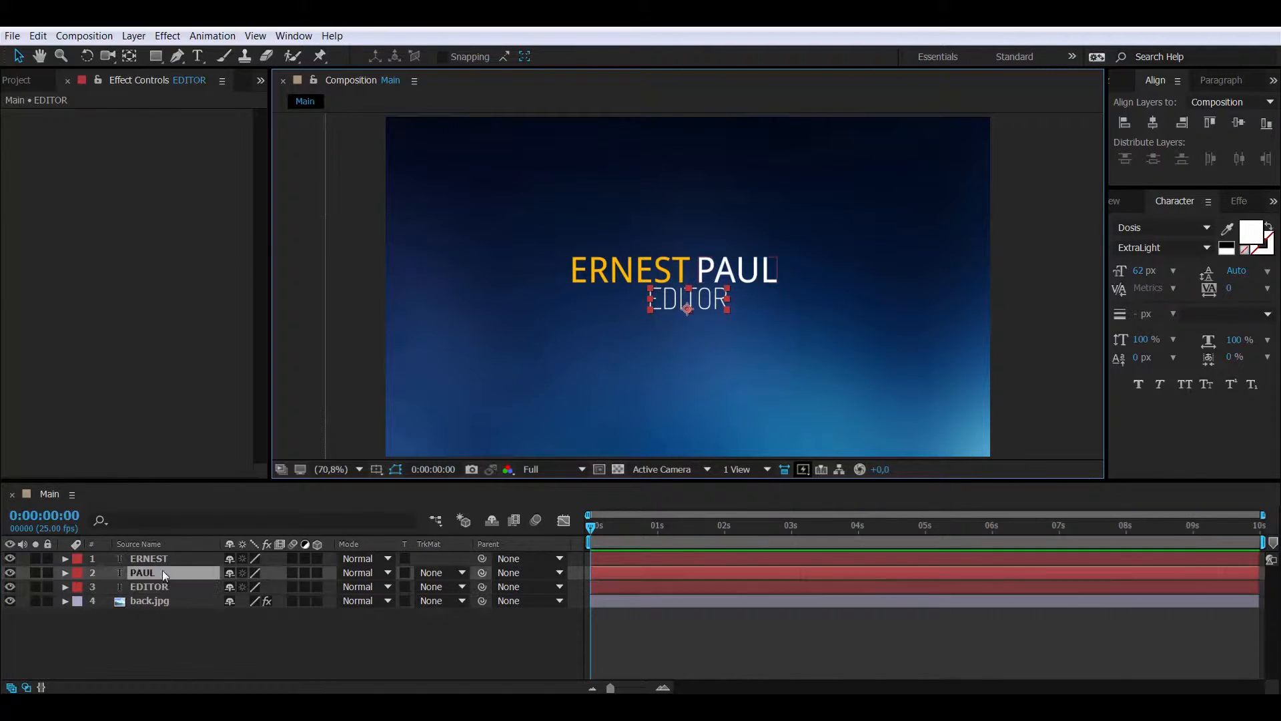
ctrl+click(158, 559)
key(Right)
key(Right)
key(Right)
key(Right)
key(Right)
key(Right)
key(Right)
key(Right)
key(Right)
key(Right)
key(Right)
key(Right)
key(Right)
key(Right)
key(Right)
key(Right)
key(Right)
key(Right)
key(Right)
key(Right)
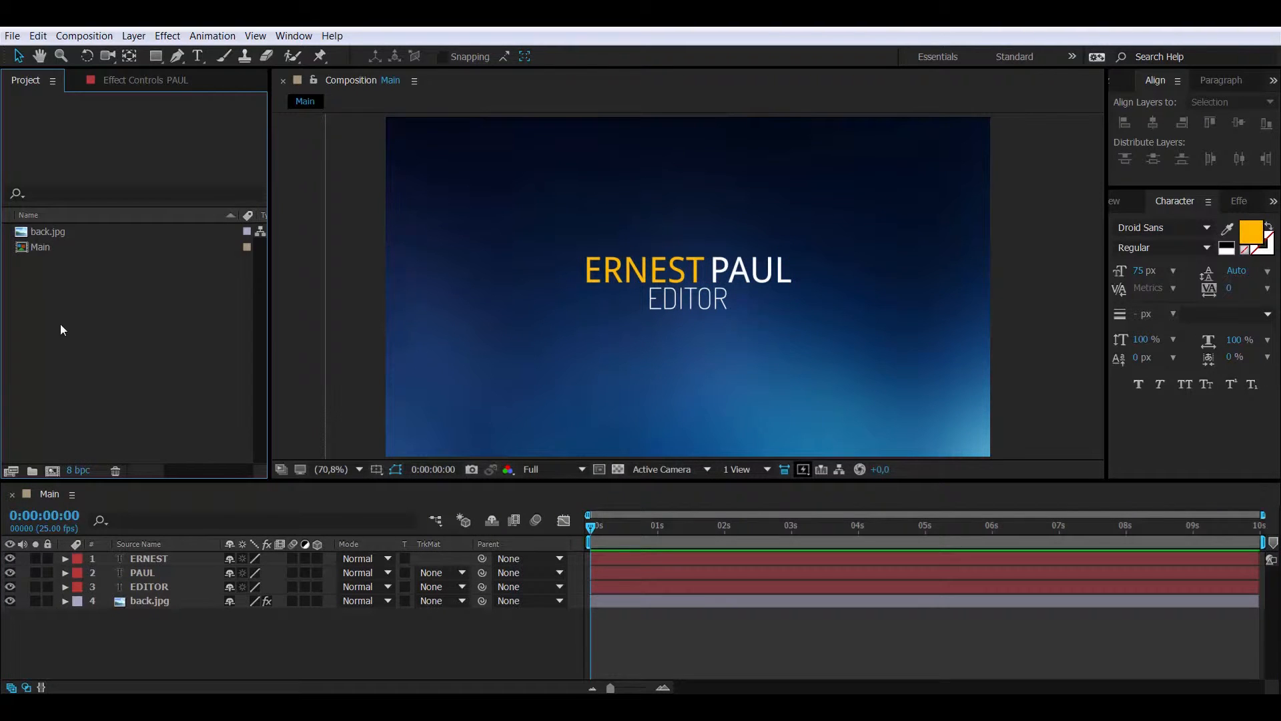
Create a new composition named TEXT from the Project panel
right_click(61, 326)
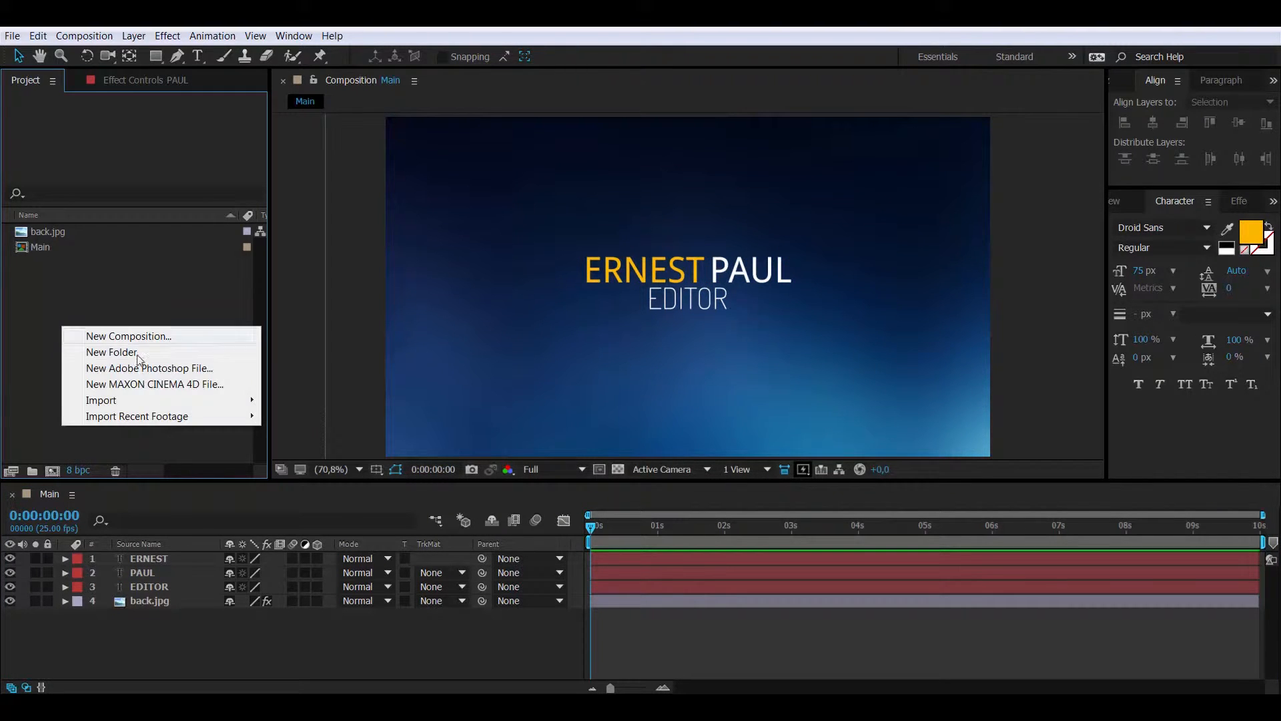
click(196, 335)
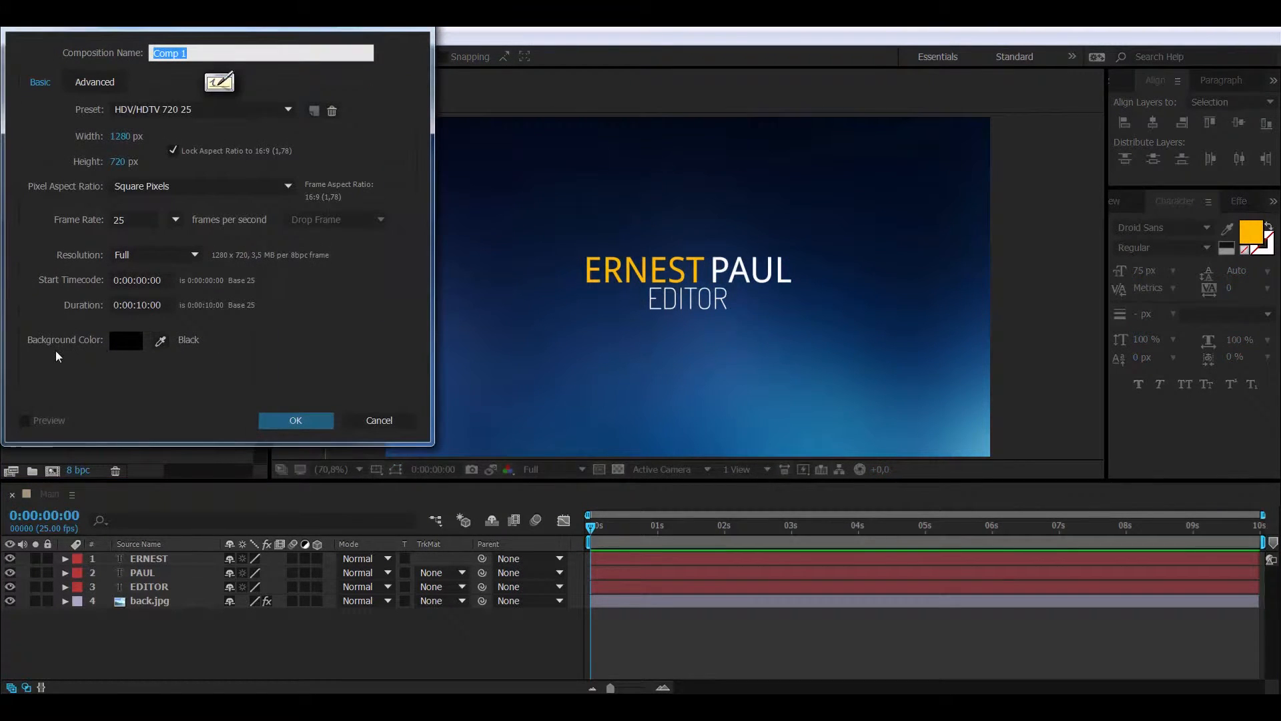
text(TEXT)
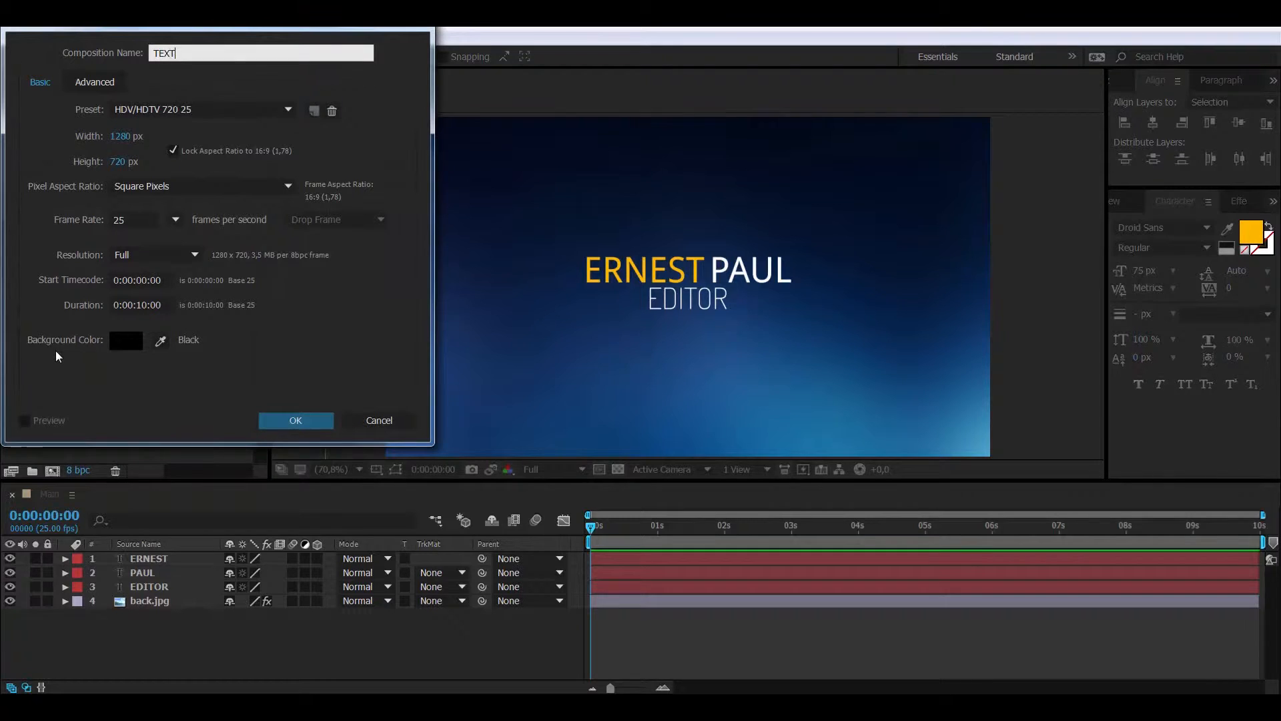
key(Return)
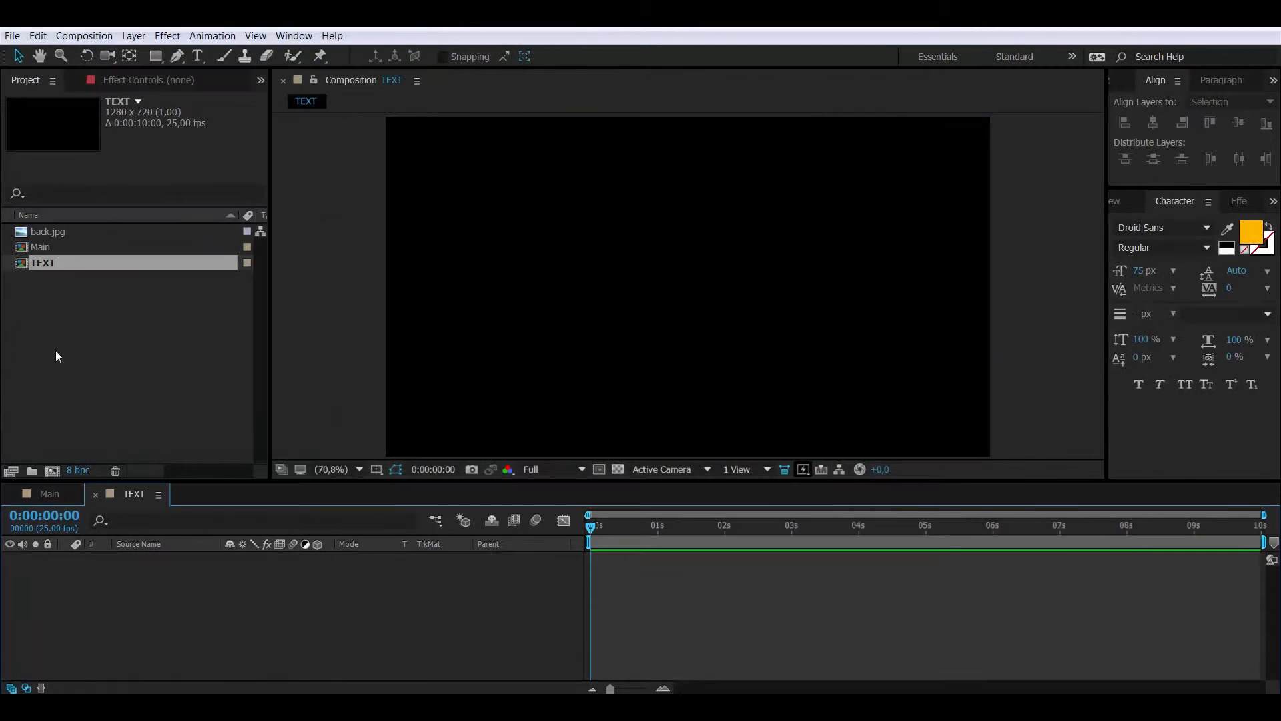
Paste the three text layers into TEXT and delete them from Main
click(58, 494)
click(135, 493)
key(ctrl+v)
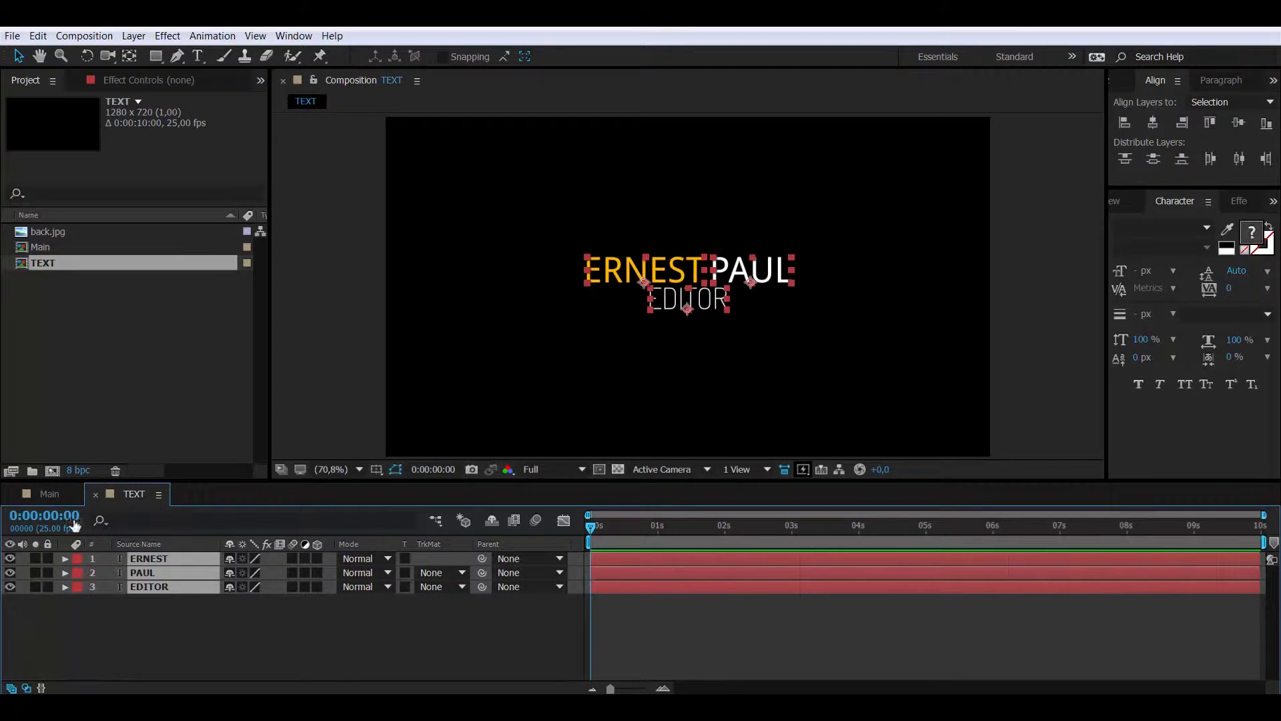
click(57, 497)
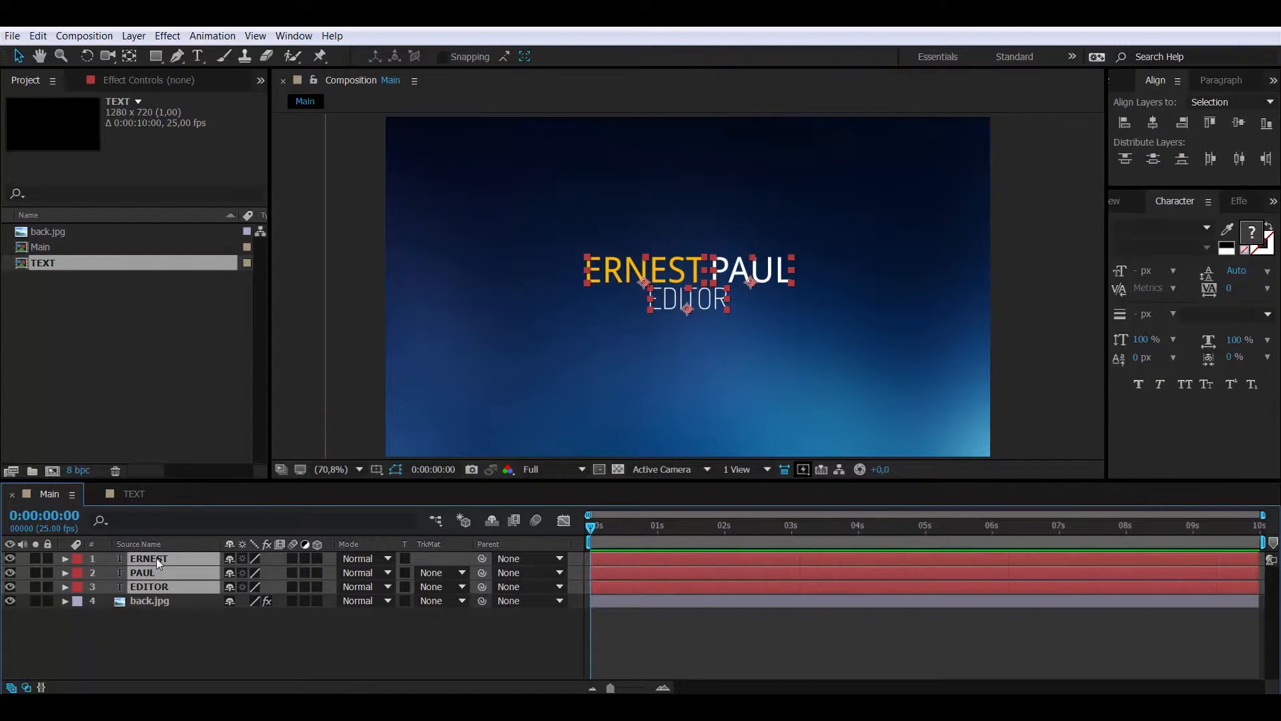
key(Delete)
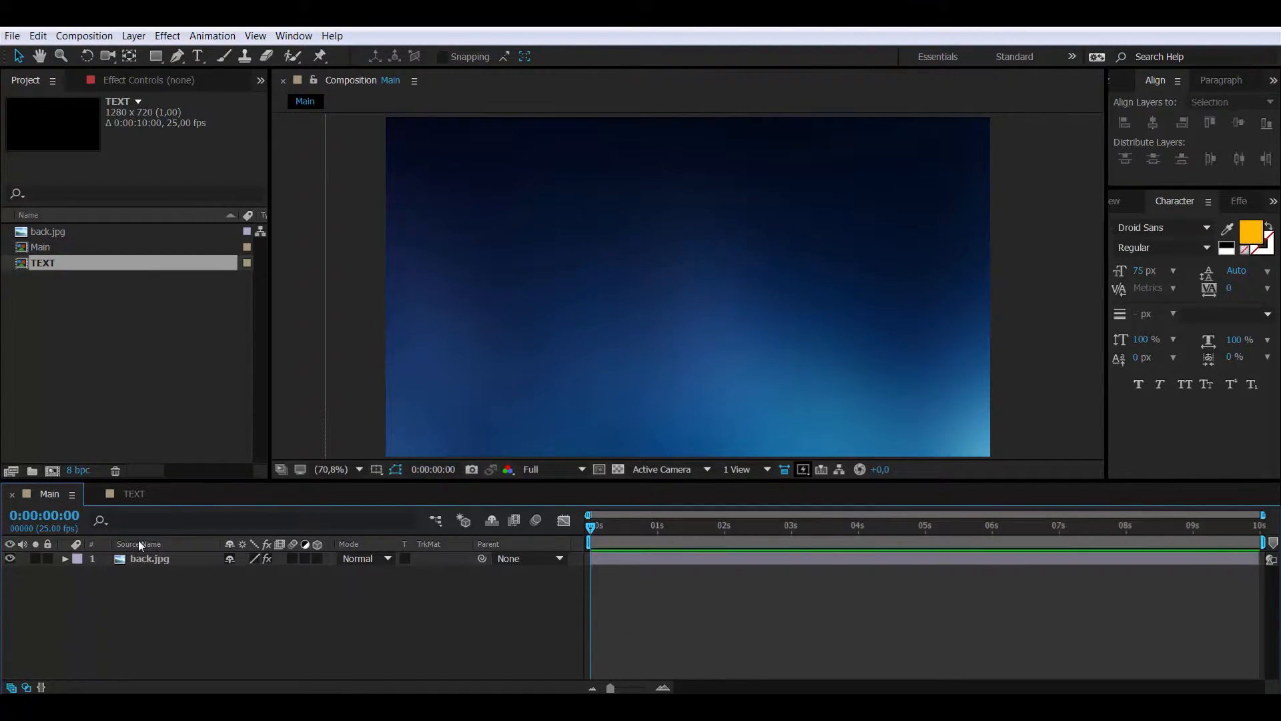
Add the TEXT composition into Main as a layer above back.jpg
click(133, 495)
click(57, 496)
drag(54, 263, 97, 545)
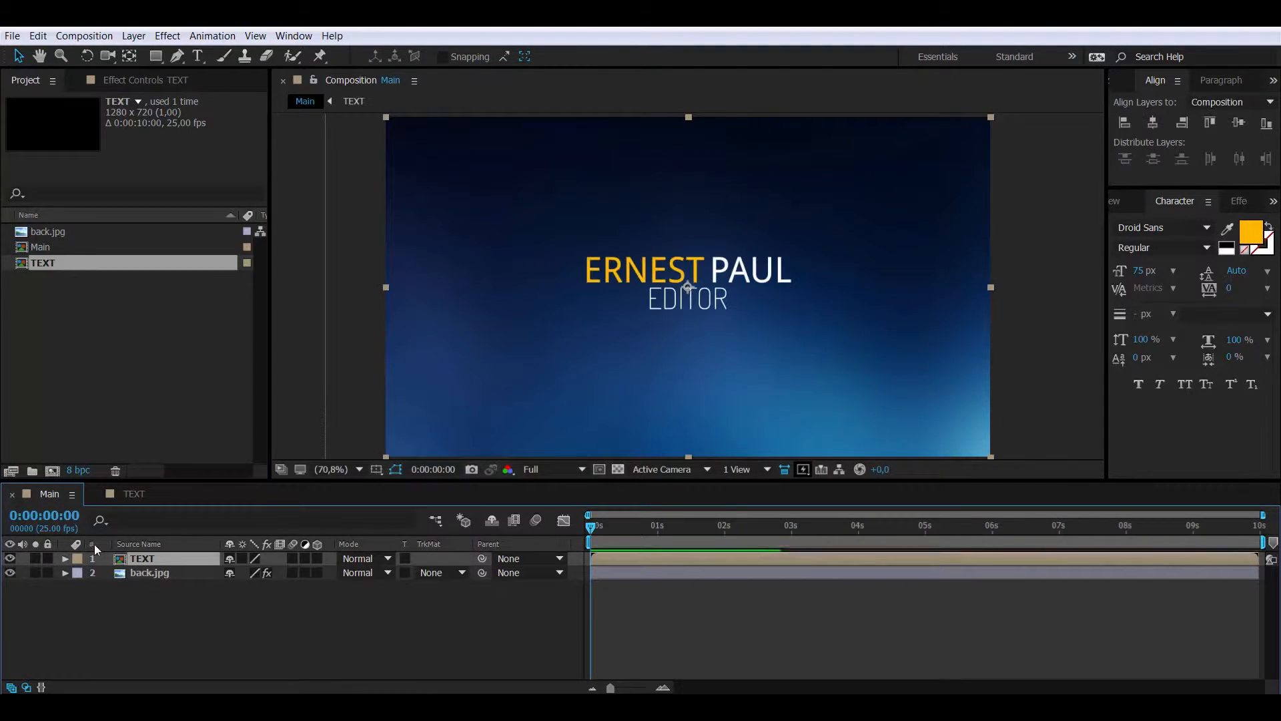
In TEXT at 200% zoom, pre-compose the ERNEST layer into a comp named ERNEST animation
click(134, 493)
key(z)
click(644, 292)
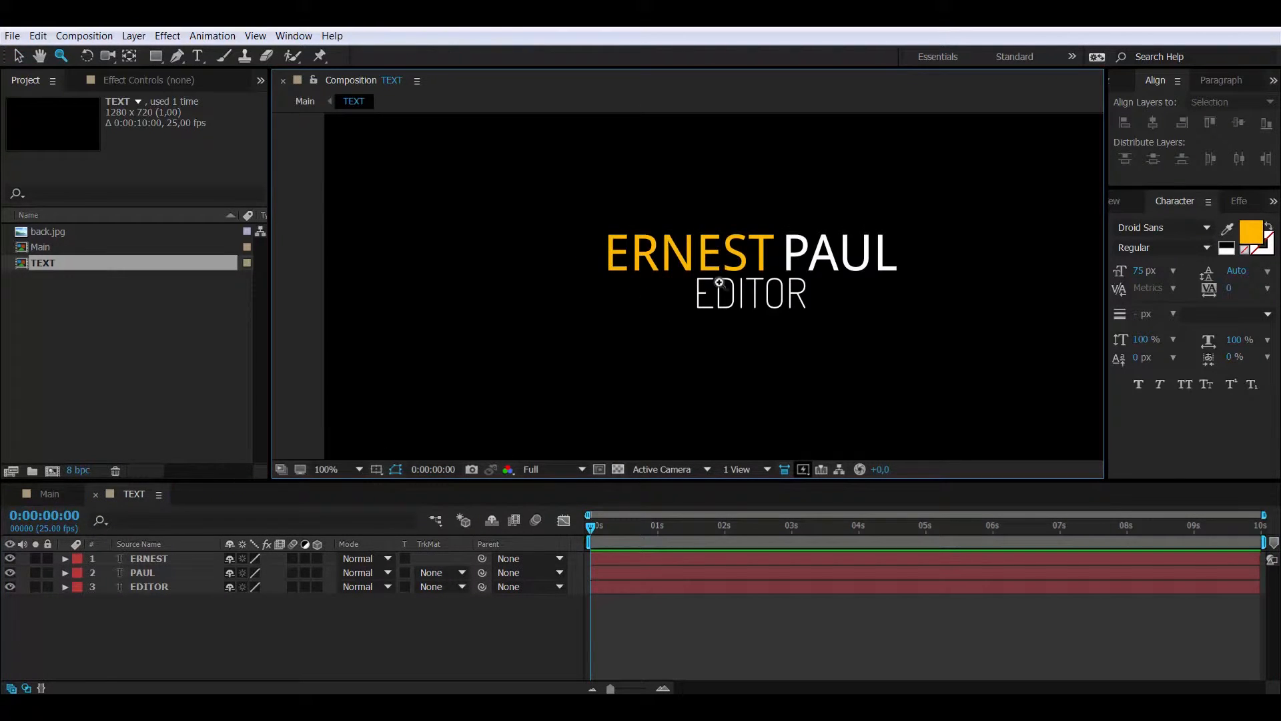
click(718, 282)
click(162, 558)
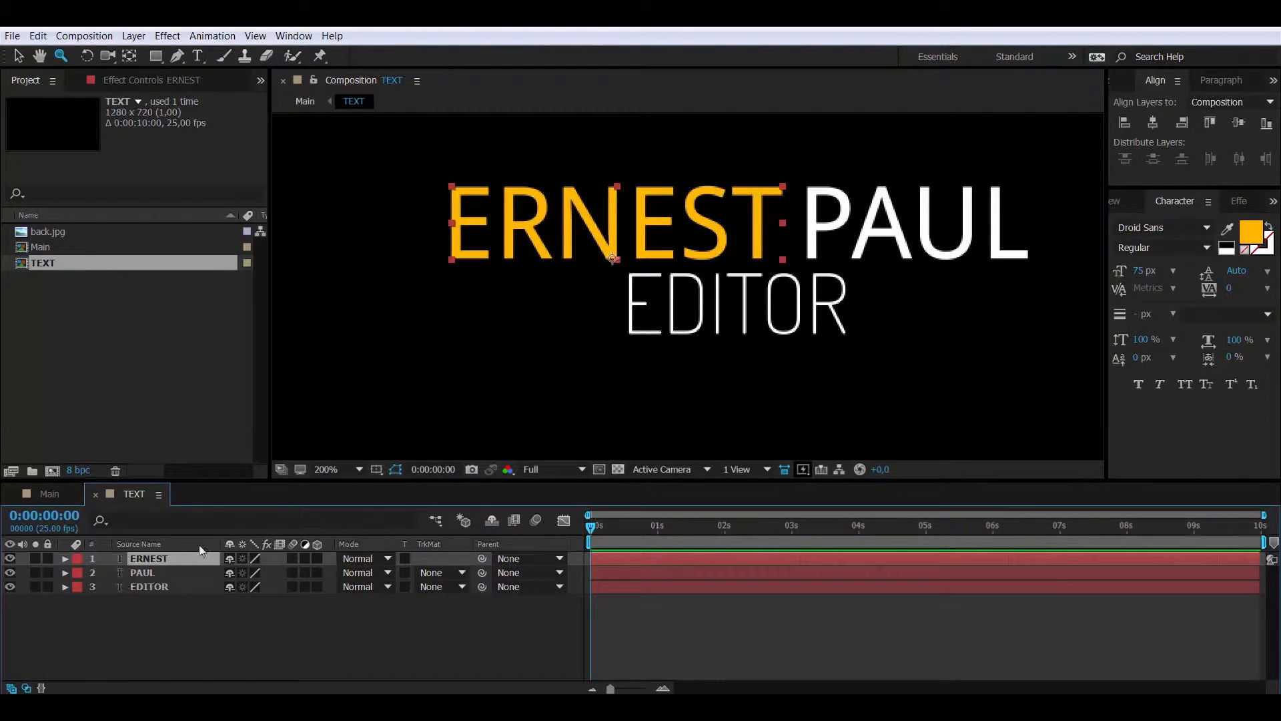
right_click(173, 560)
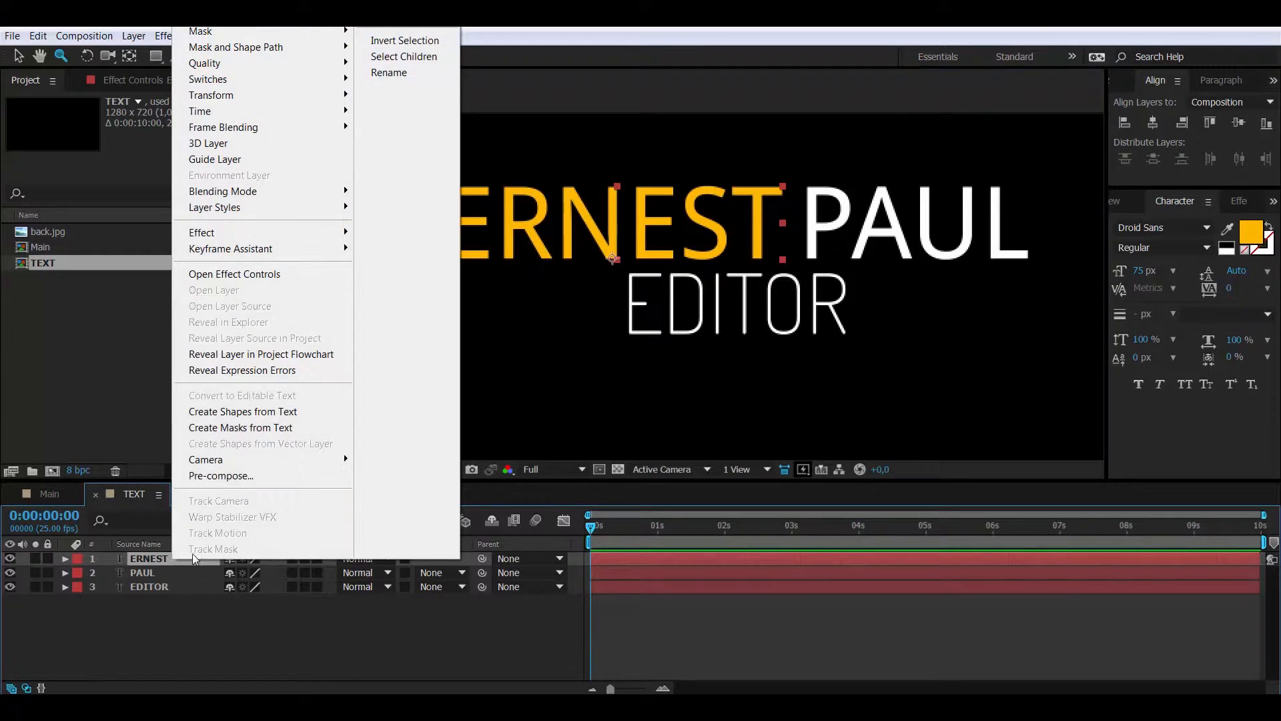
click(258, 477)
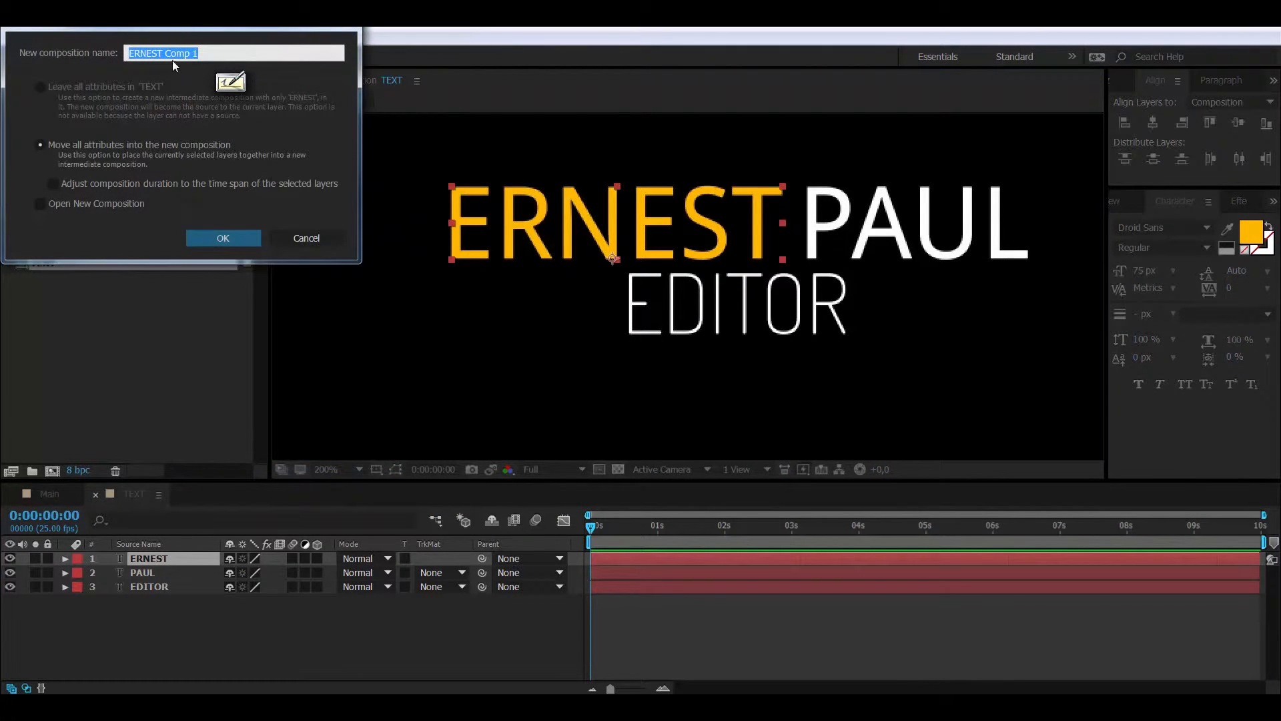
drag(165, 54, 238, 49)
text(animation)
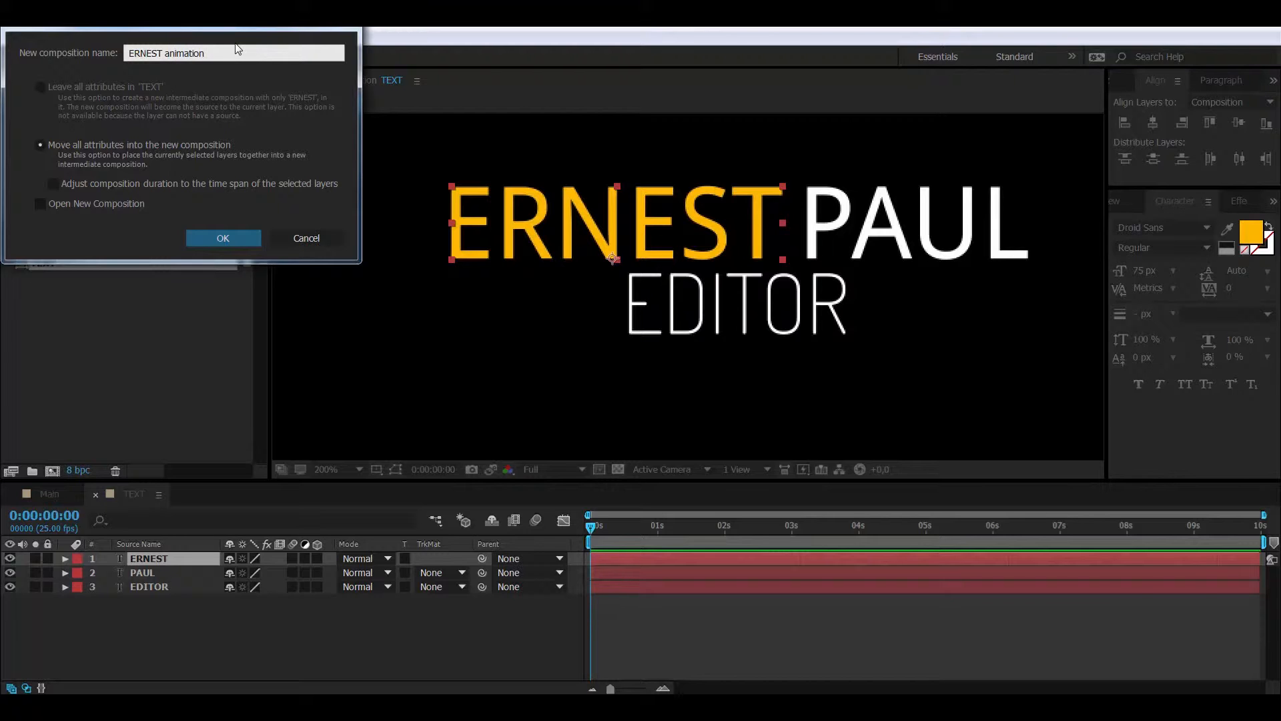
key(Return)
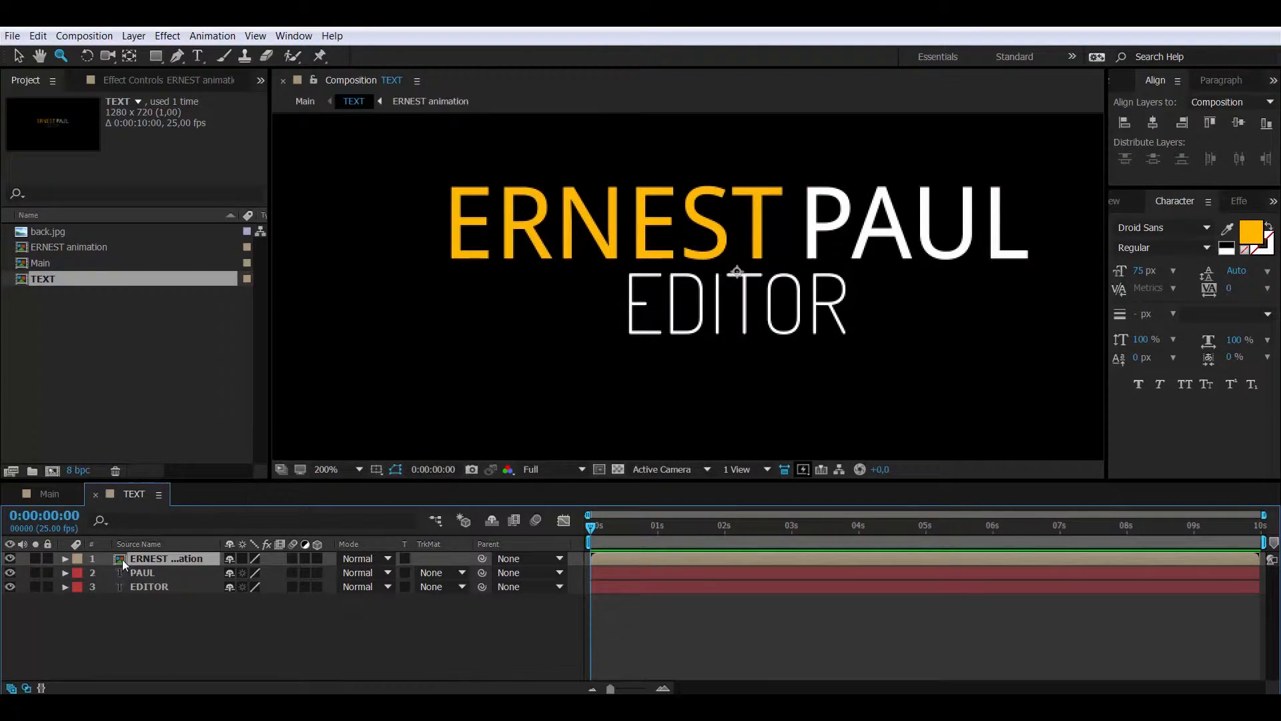
Draw a region of interest around ERNEST and crop the ERNEST animation comp to it (264×60)
double_click(122, 559)
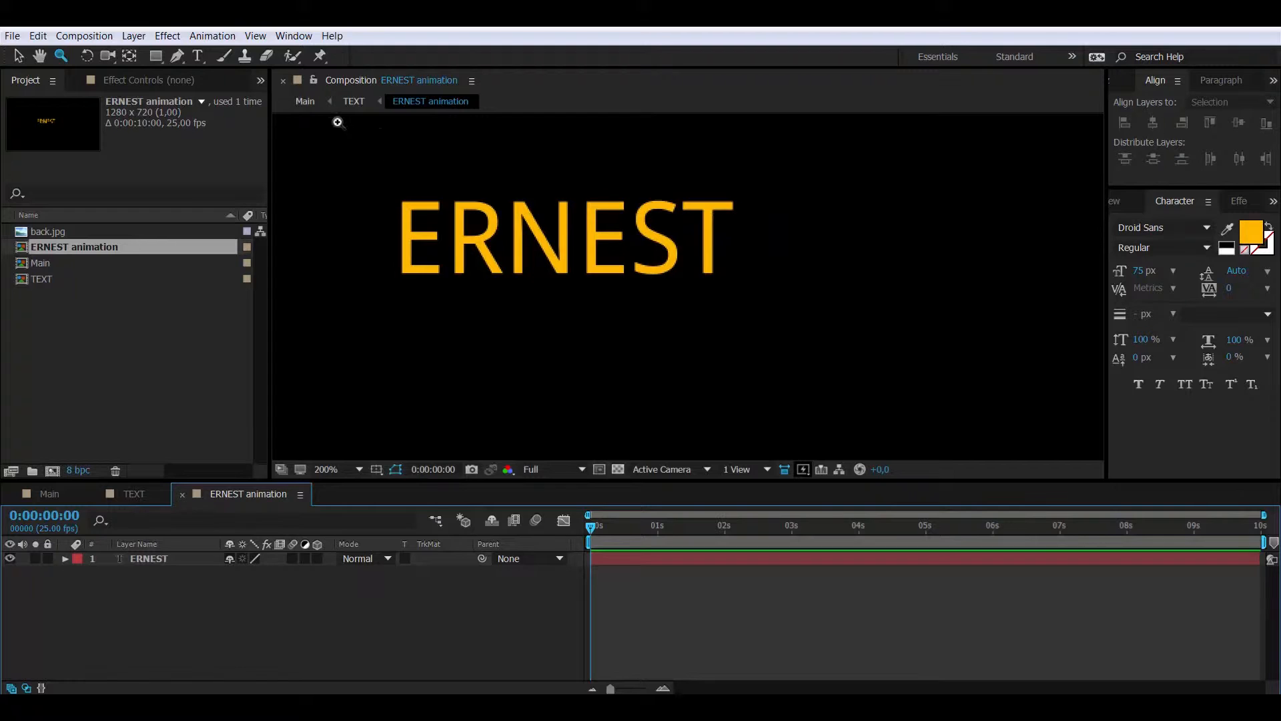
click(600, 470)
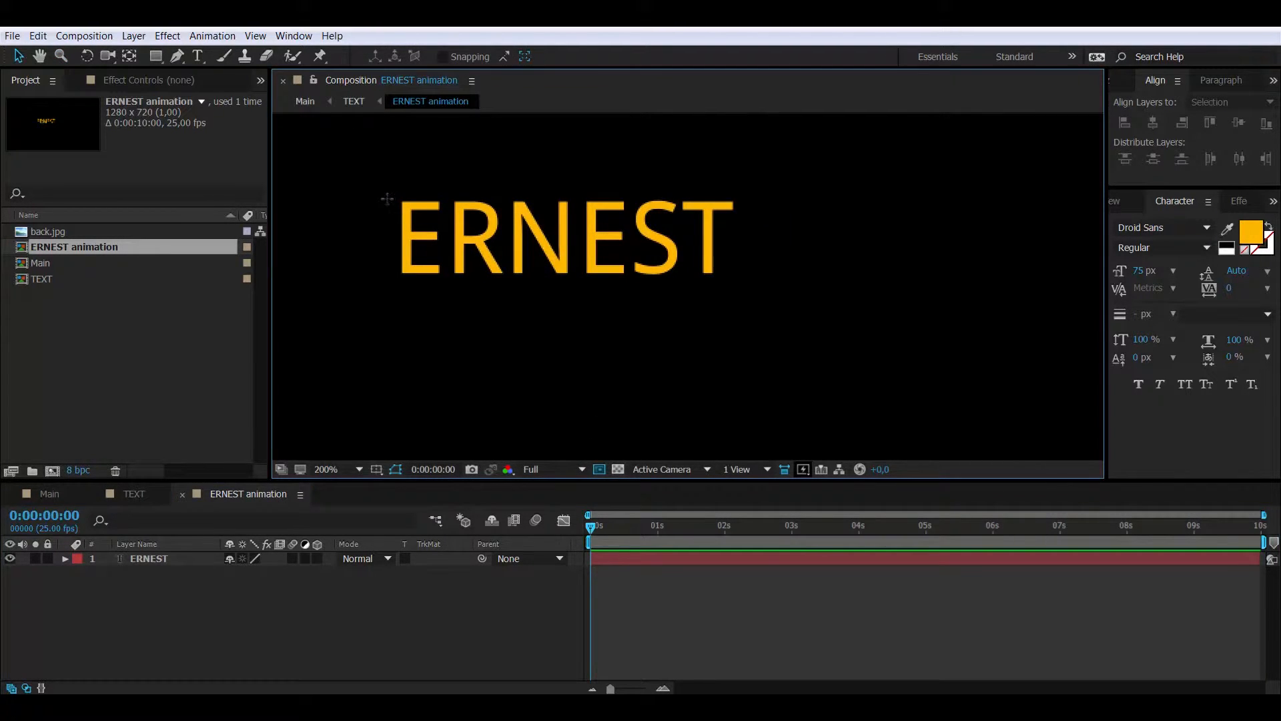
drag(383, 198, 738, 281)
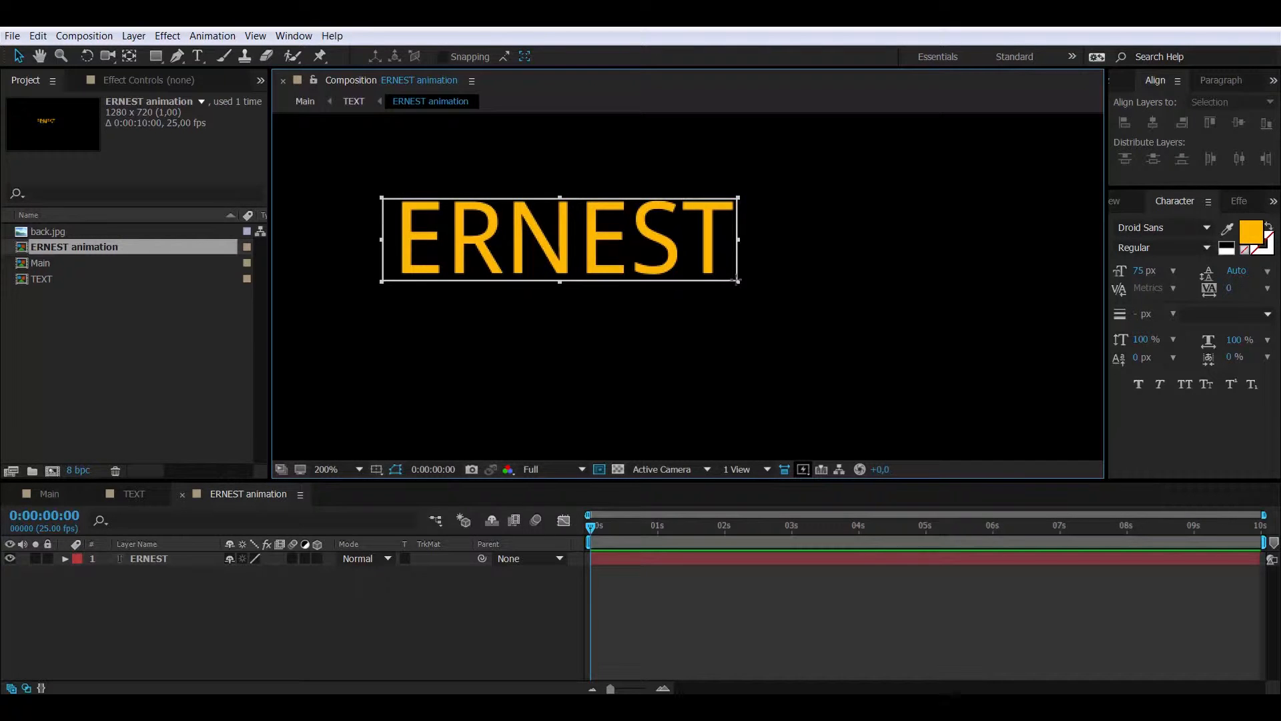
click(84, 36)
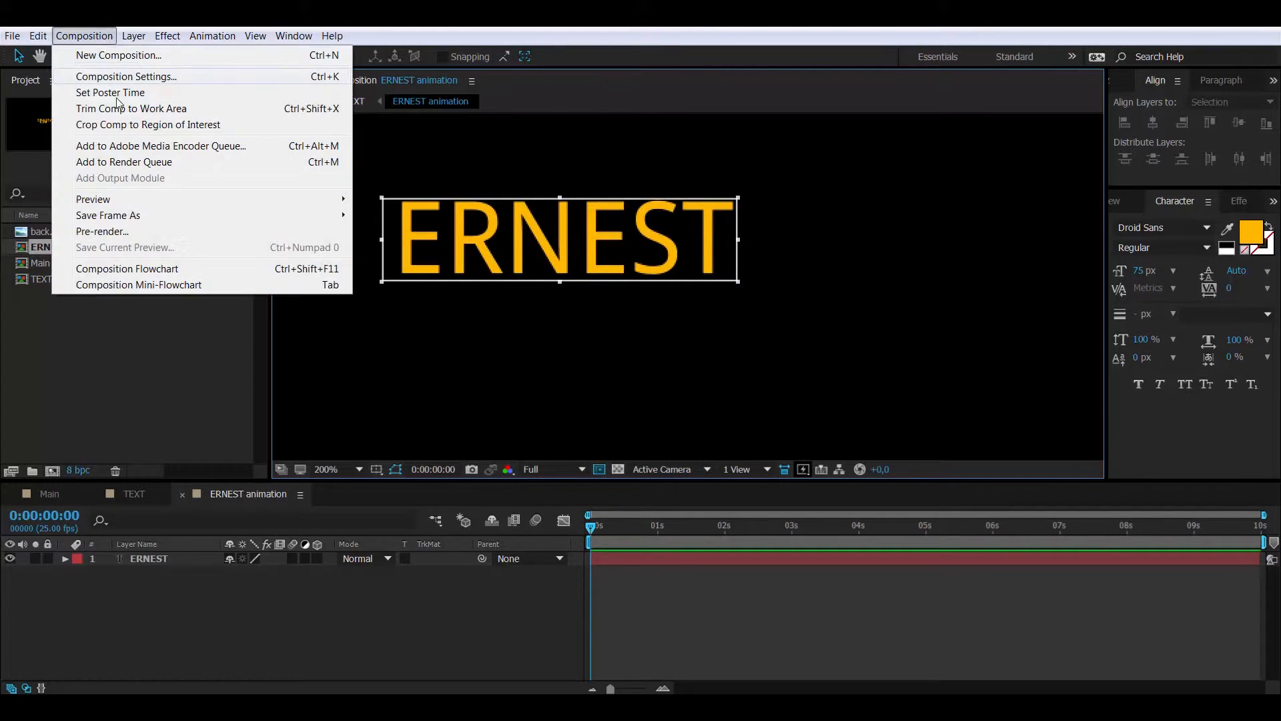
click(163, 126)
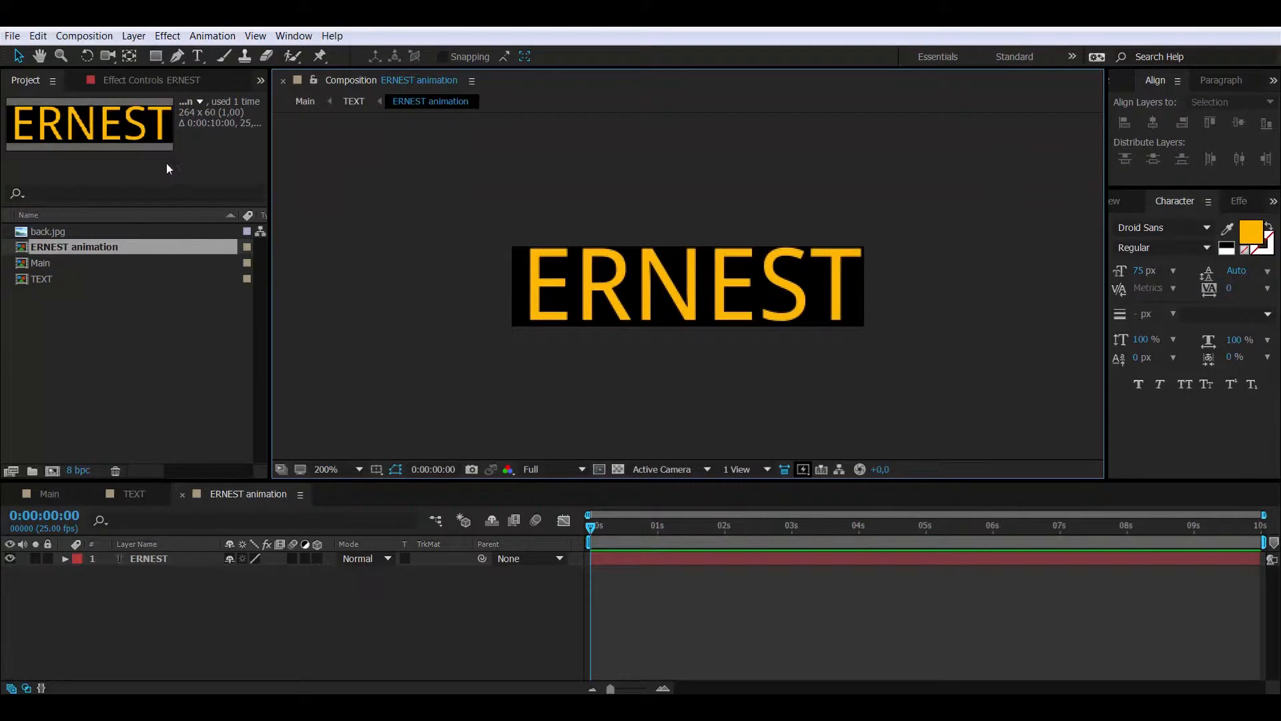
click(155, 559)
Pre-compose the ERNEST layer into a comp named ERNEST, inspect it, and return to ERNEST animation
right_click(166, 559)
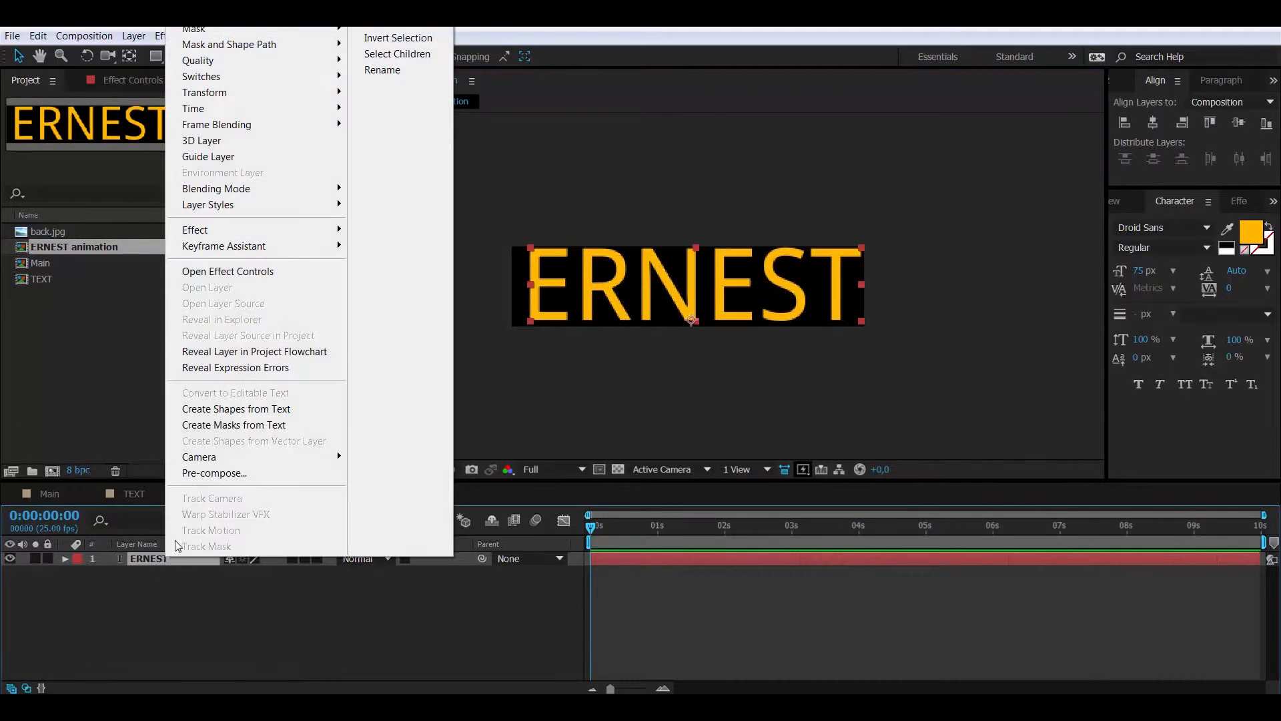
click(211, 474)
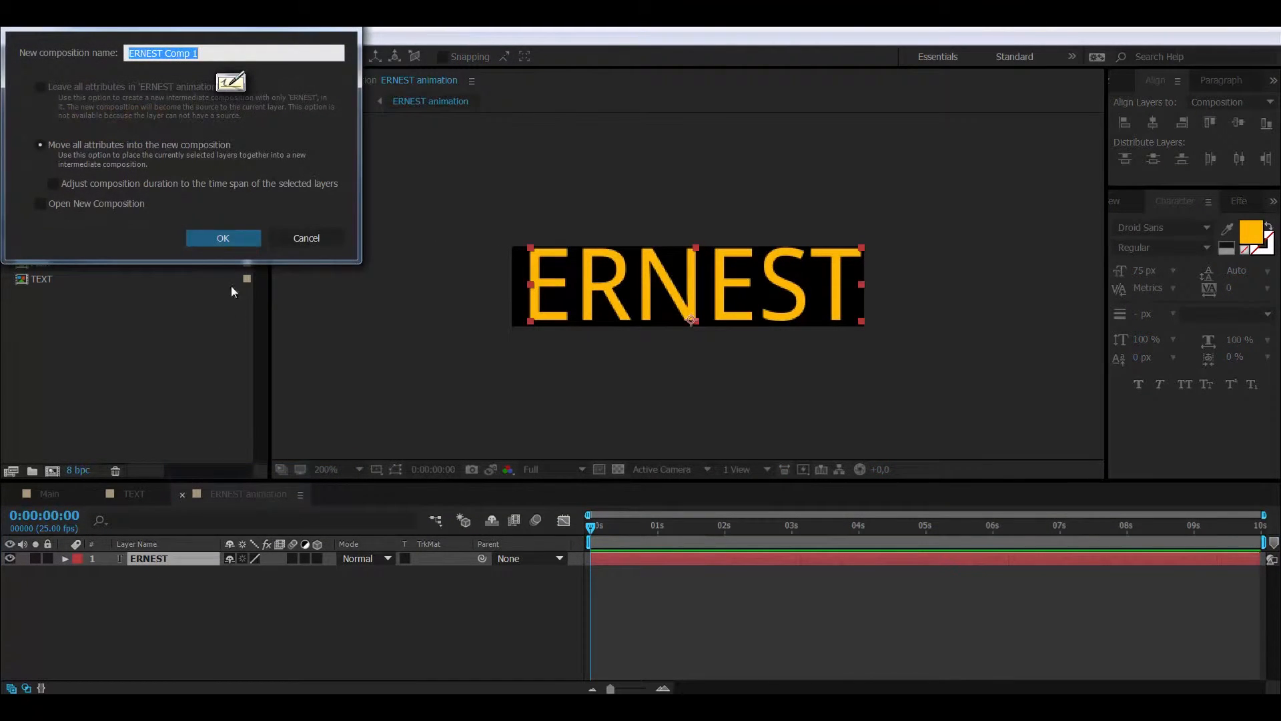
click(159, 53)
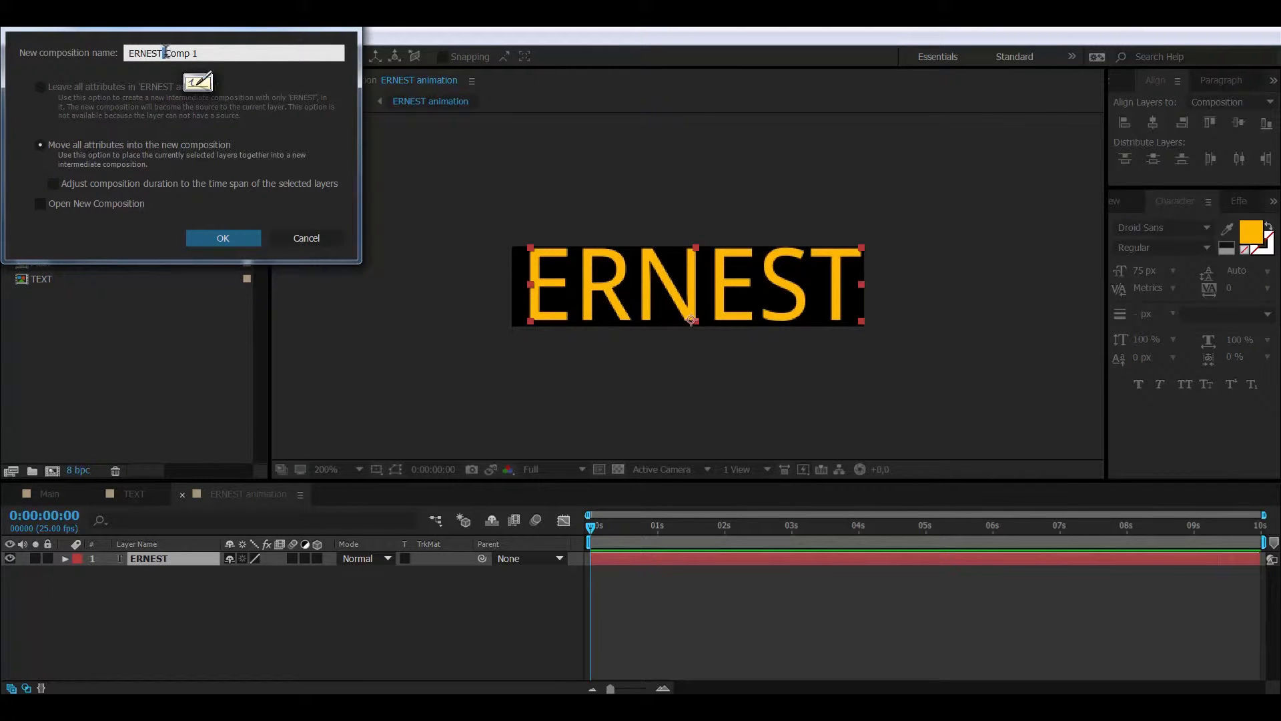
drag(164, 53, 303, 45)
key(BackSpace)
key(Return)
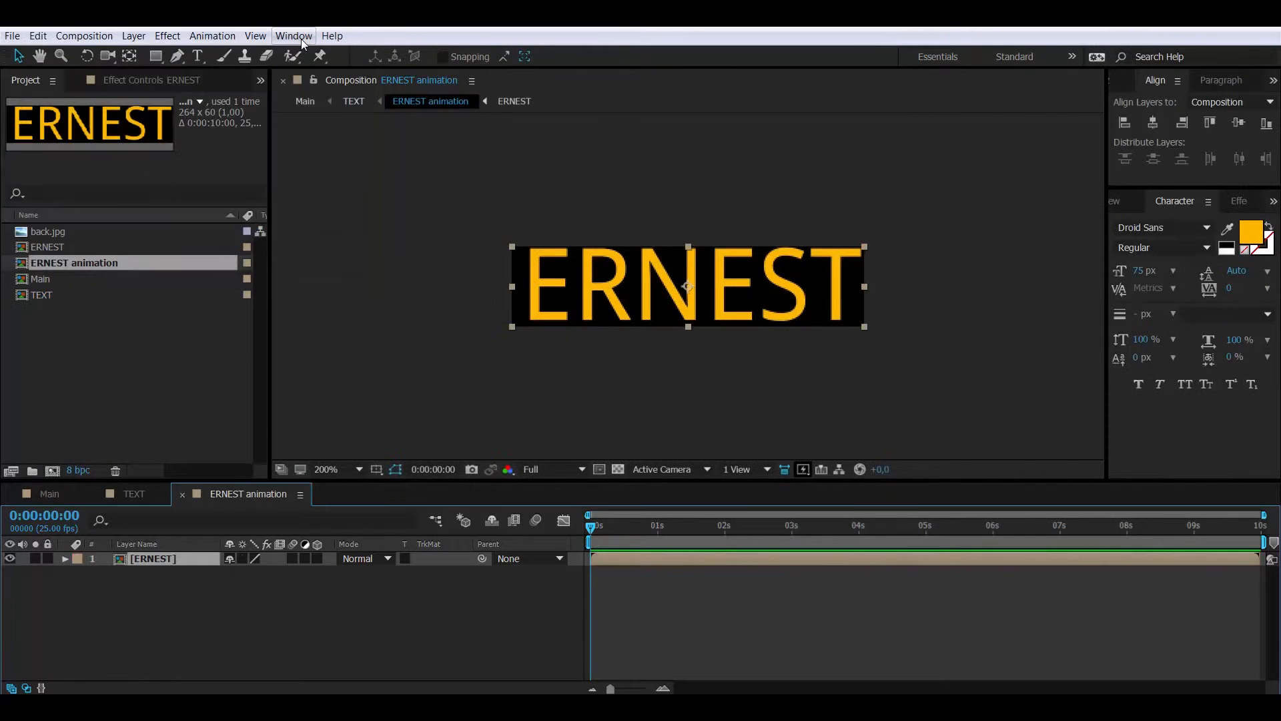
double_click(121, 559)
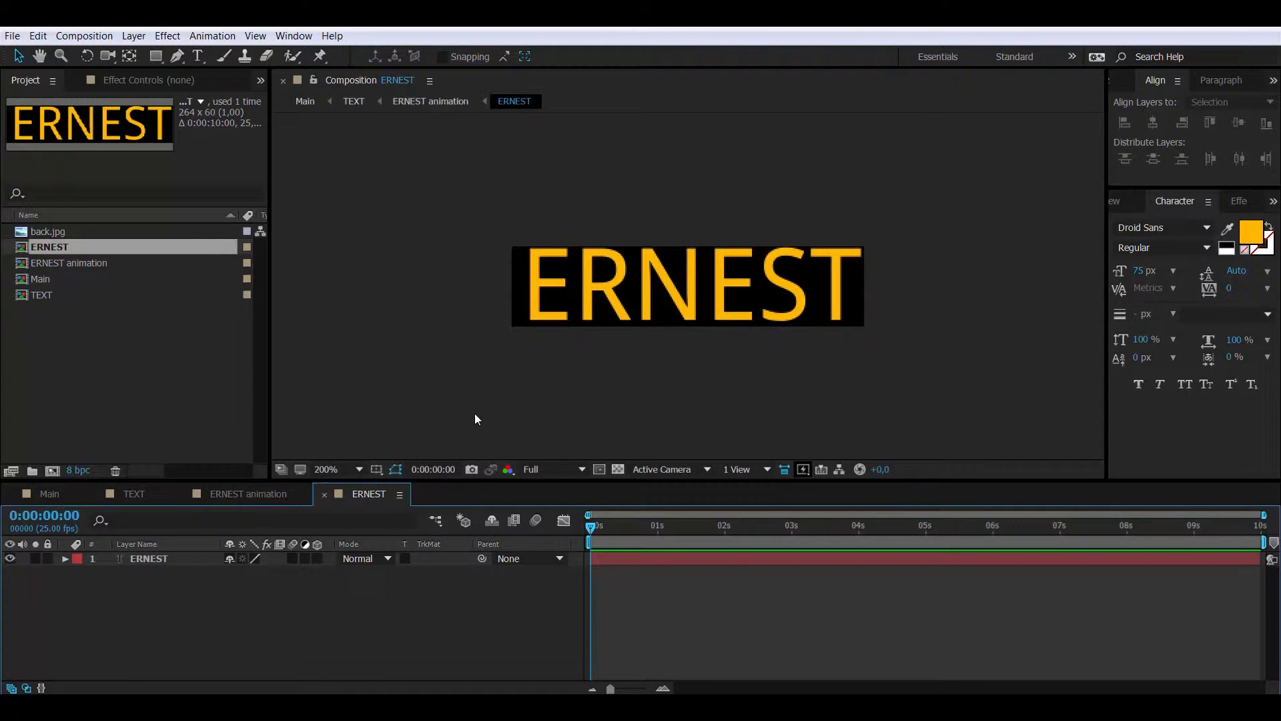
click(324, 494)
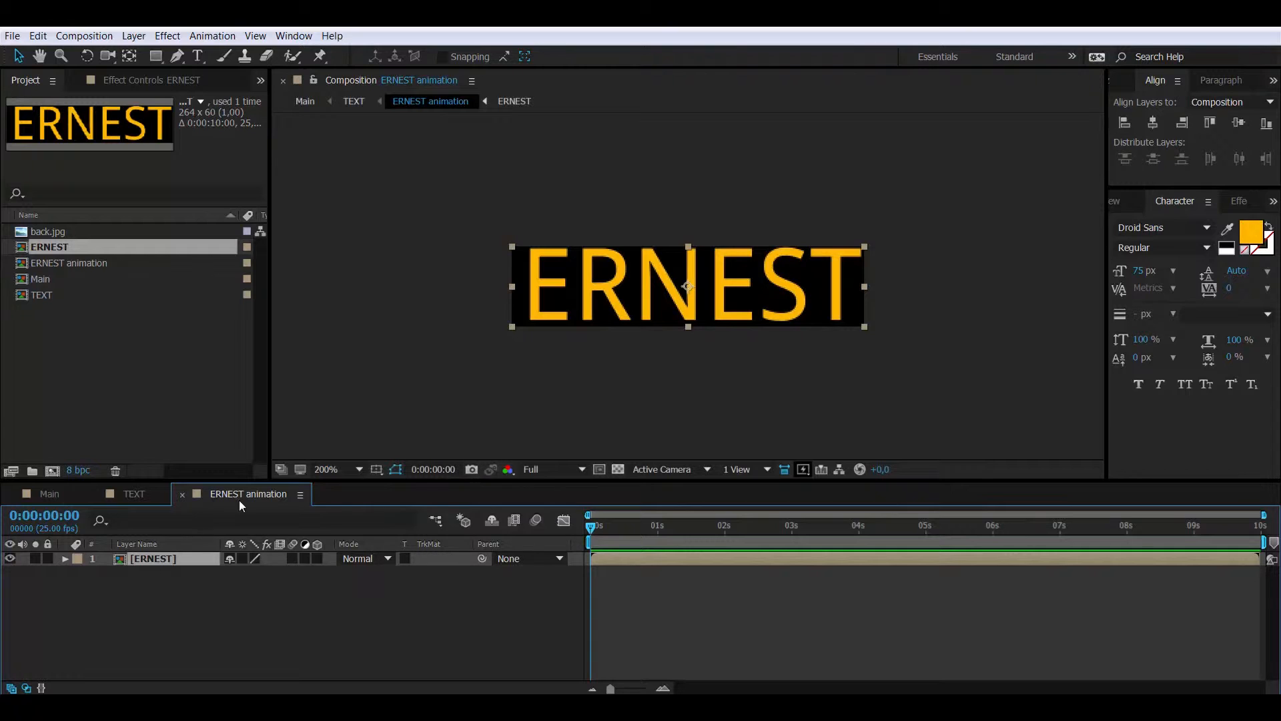
click(44, 515)
Keyframe ERNEST's Position at 1 s, then move it off-frame right at 0 s
text(100)
key(Return)
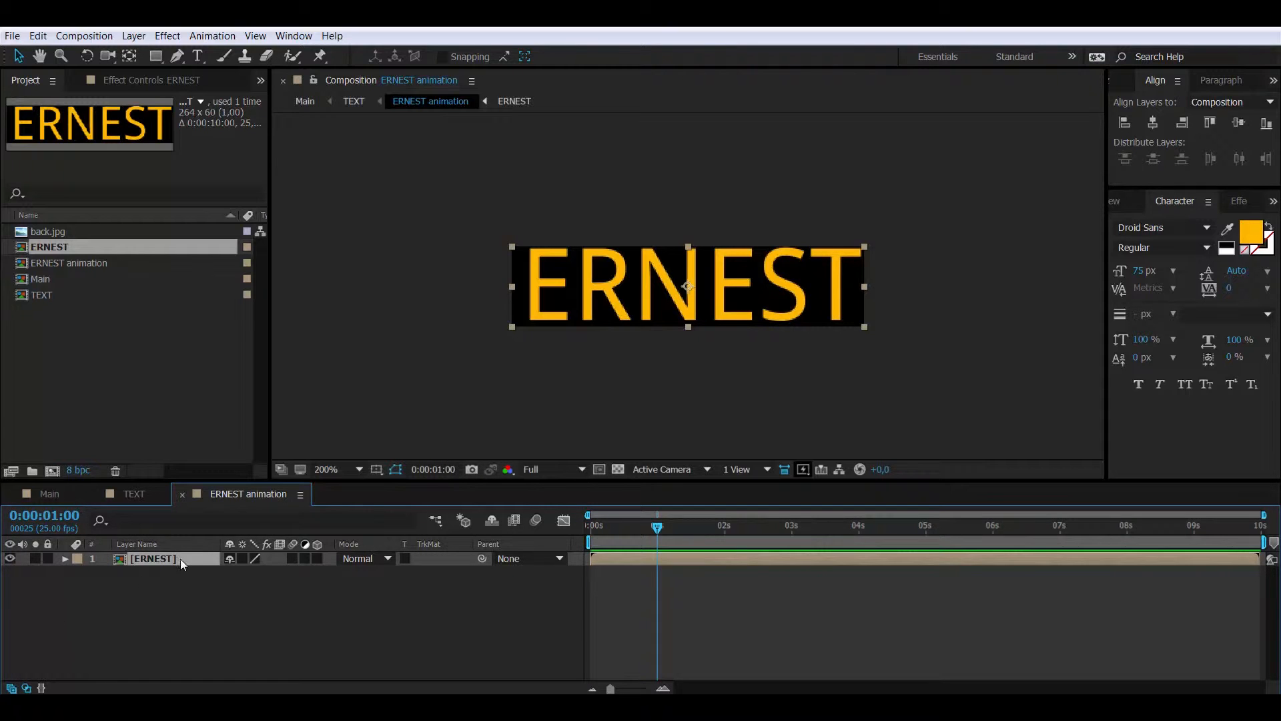
key(p)
click(106, 573)
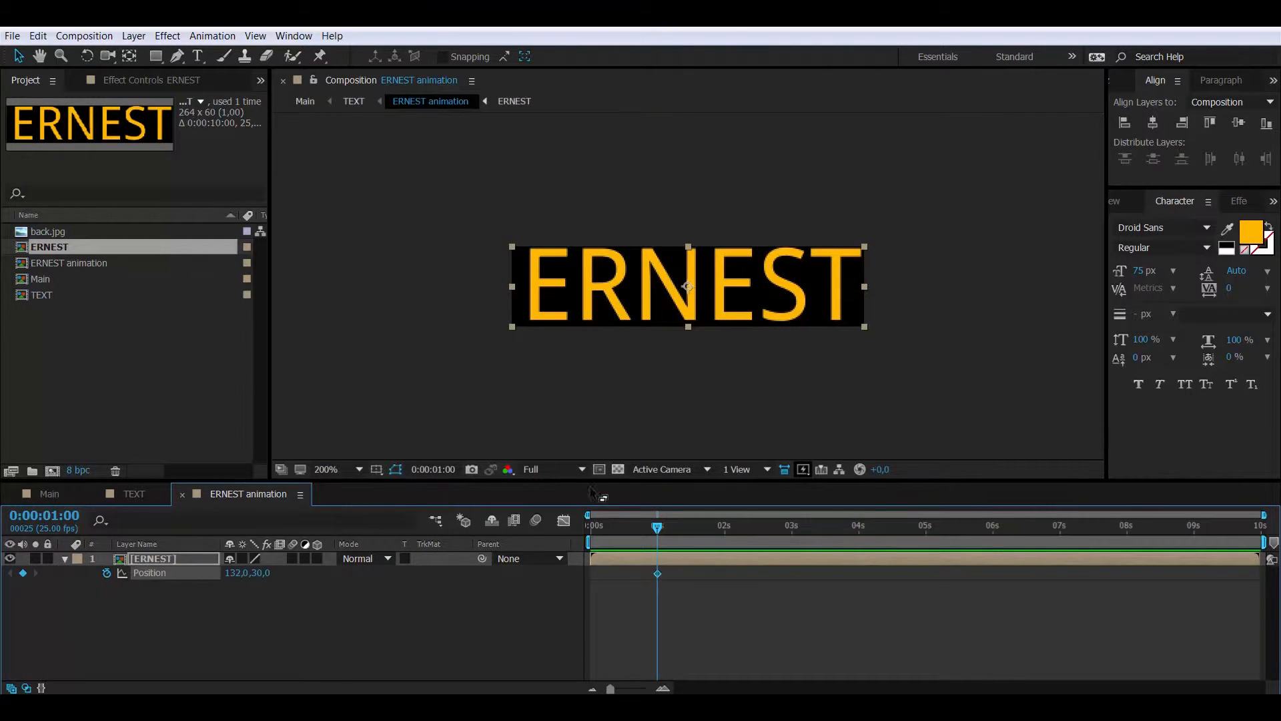
key(Home)
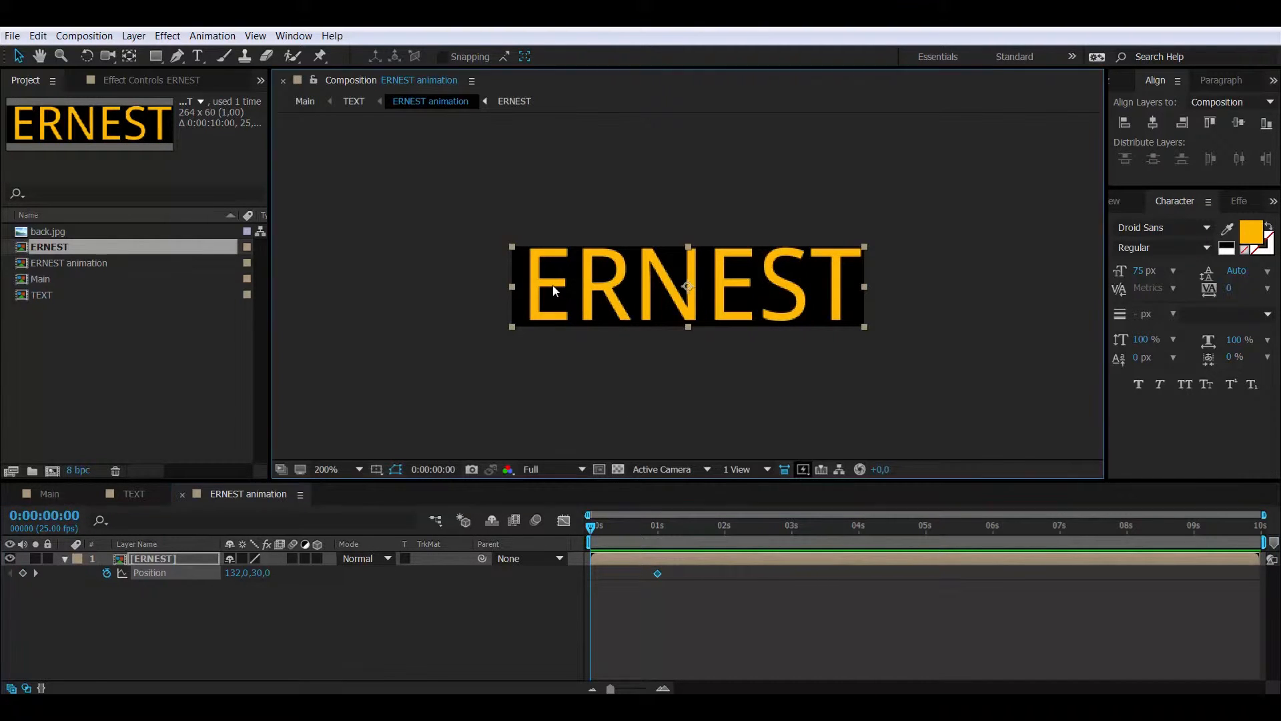
drag(554, 285, 904, 284)
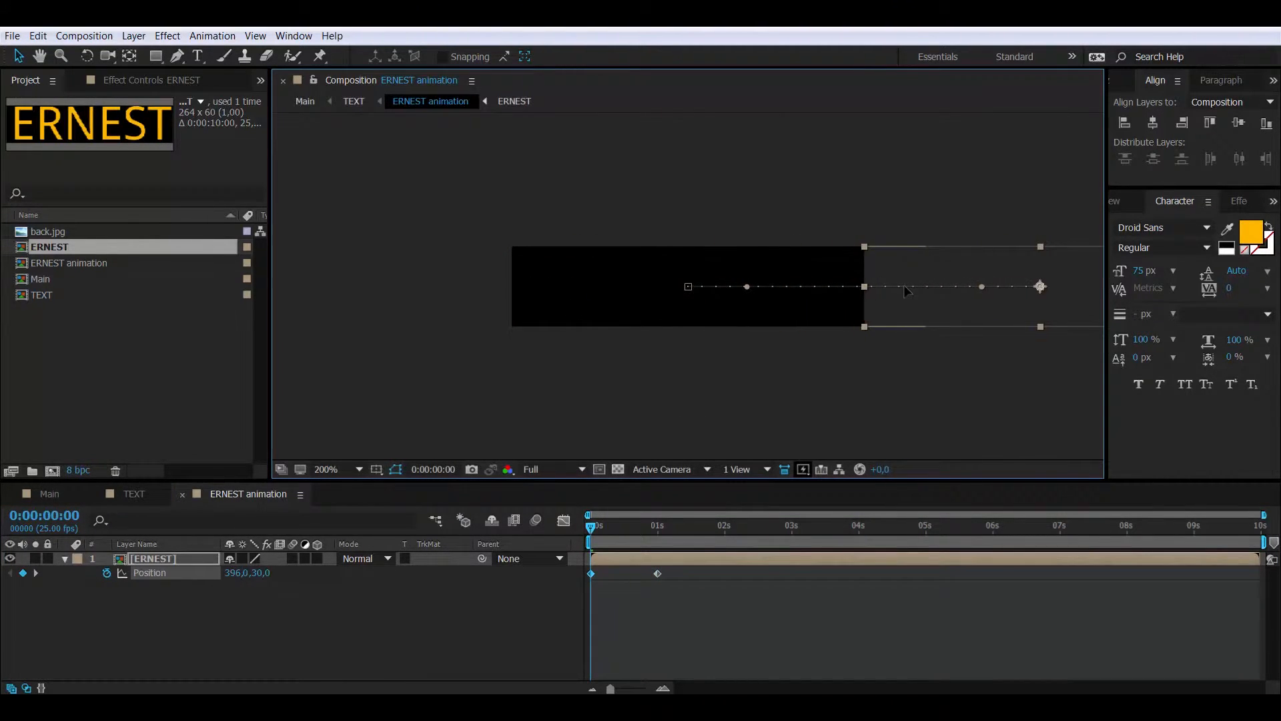
Paste the two Position keyframes at 3:00 and preview the slide-in
drag(678, 598, 590, 567)
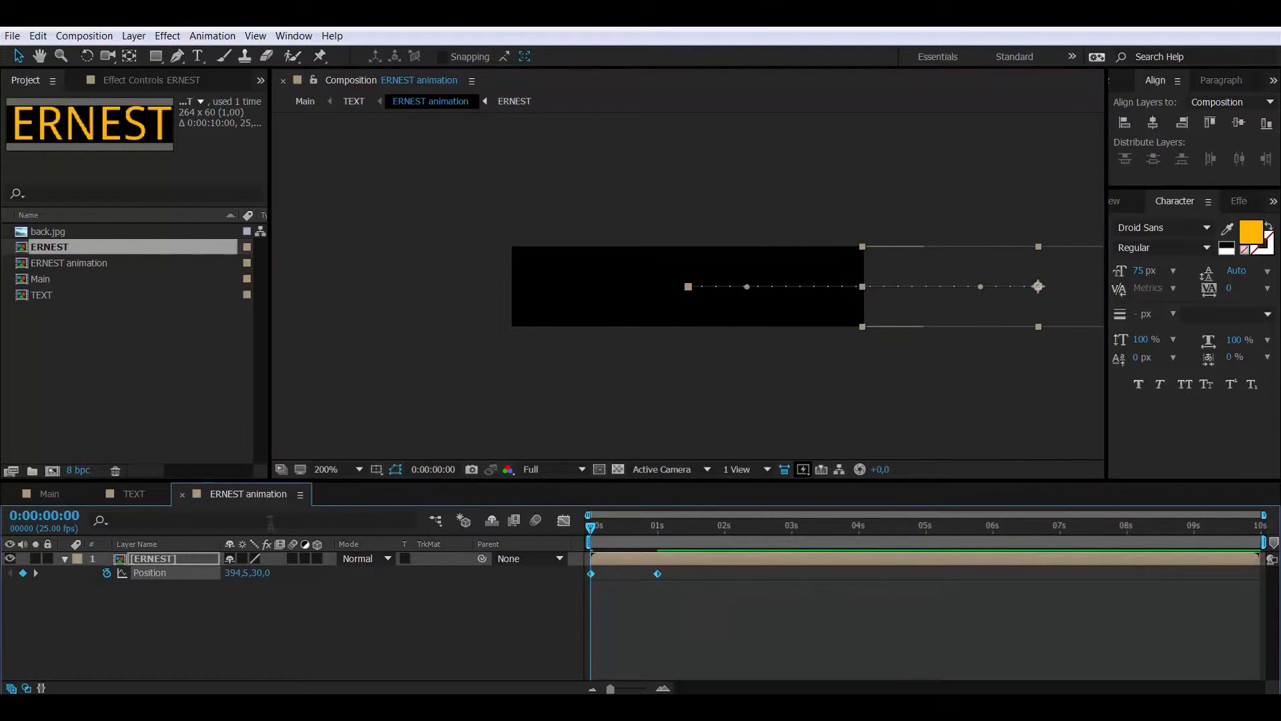
click(60, 511)
text(3)
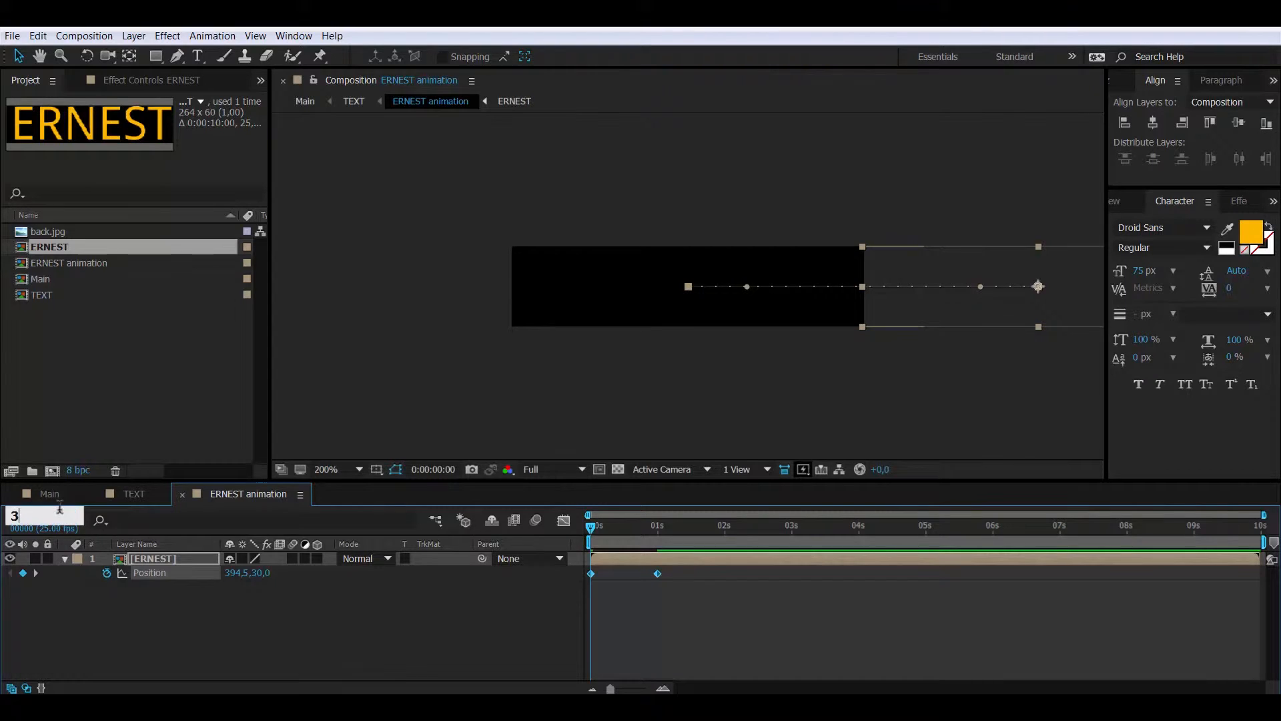
text(:00)
key(Return)
key(ctrl+v)
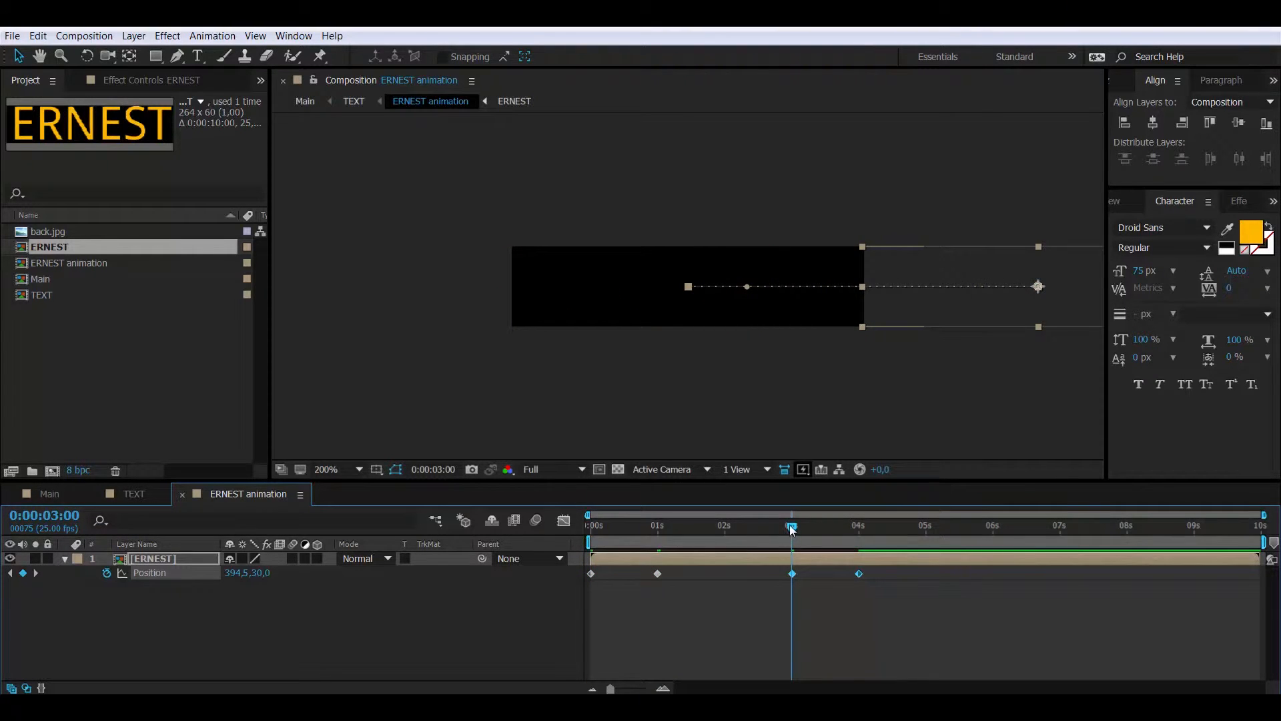
drag(791, 528, 705, 527)
drag(878, 596, 786, 571)
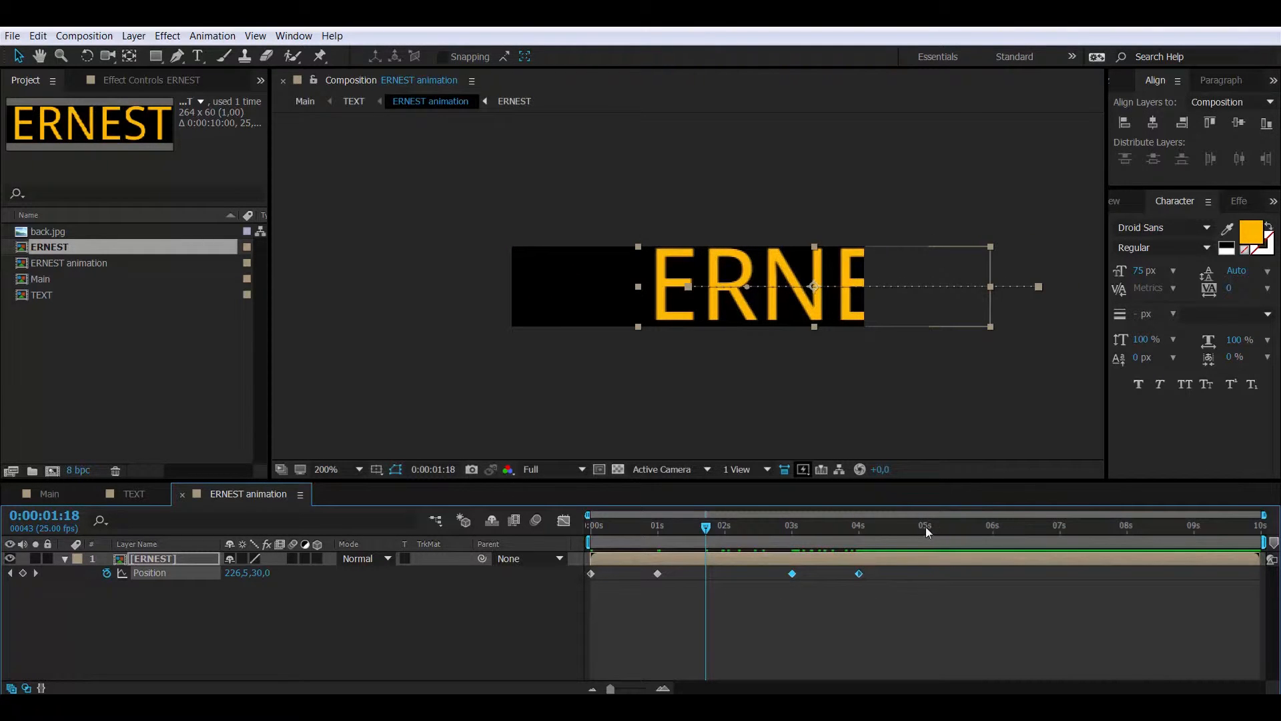
Time-reverse the 3s and 4s keyframes so ERNEST slides back out, and preview it
right_click(859, 574)
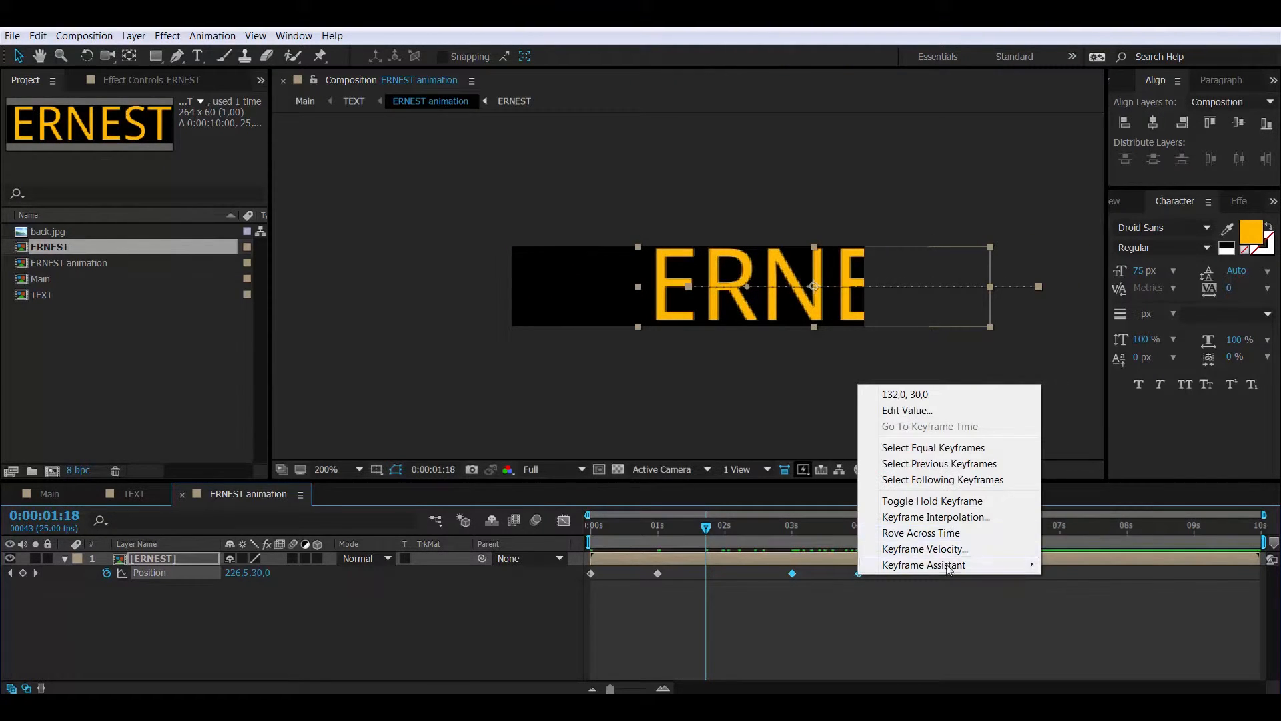
mouse_move(959, 571)
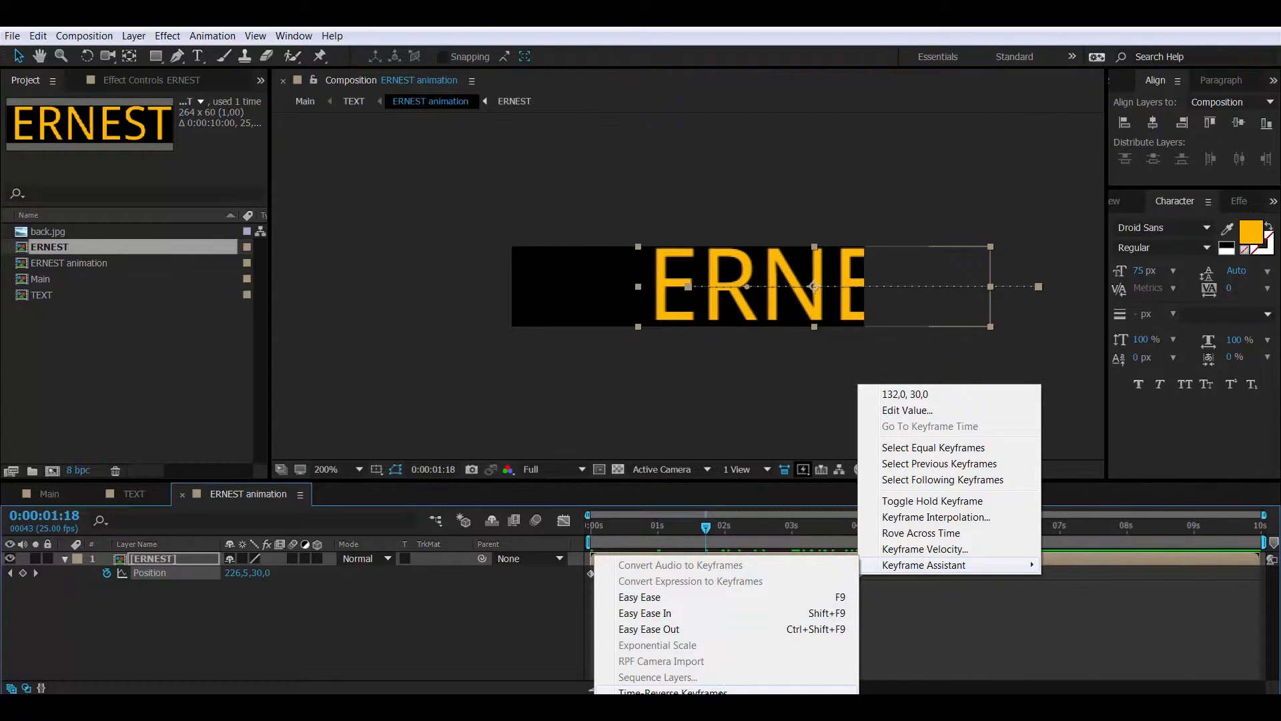
click(719, 693)
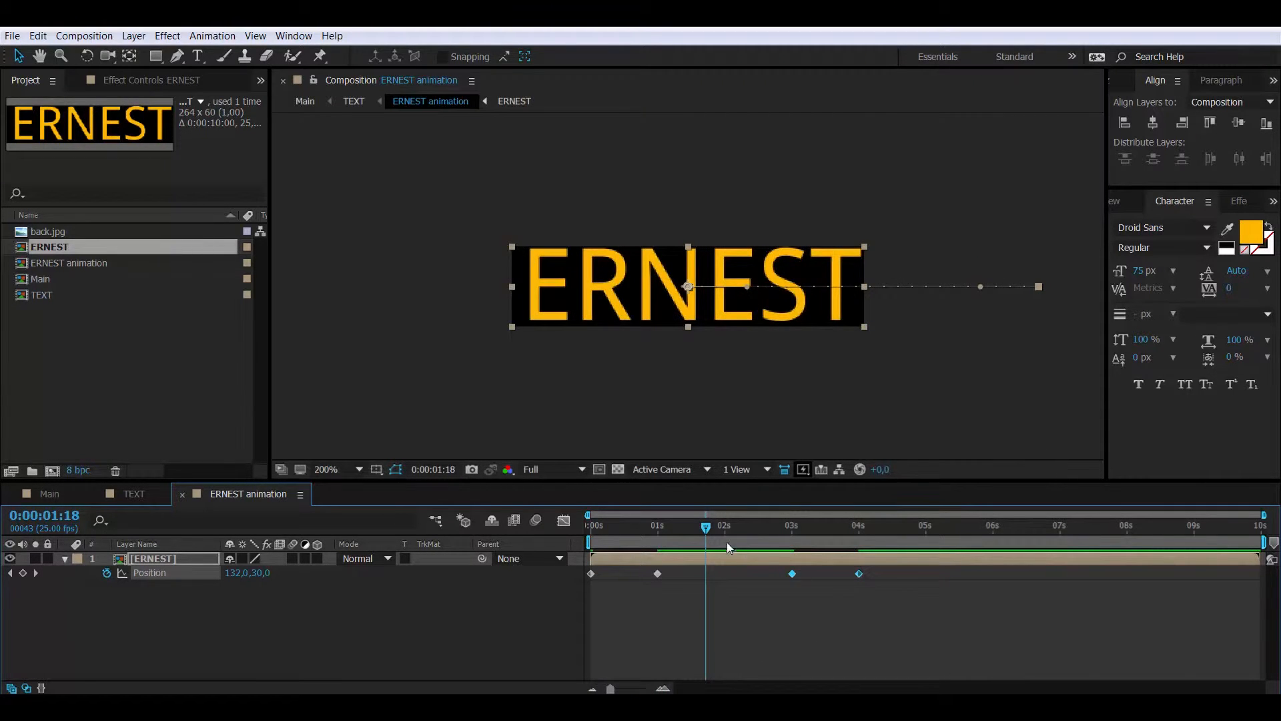
drag(702, 529, 665, 543)
Apply Easy Ease to all four ERNEST Position keyframes and show their speed graph
drag(890, 606, 588, 568)
right_click(866, 575)
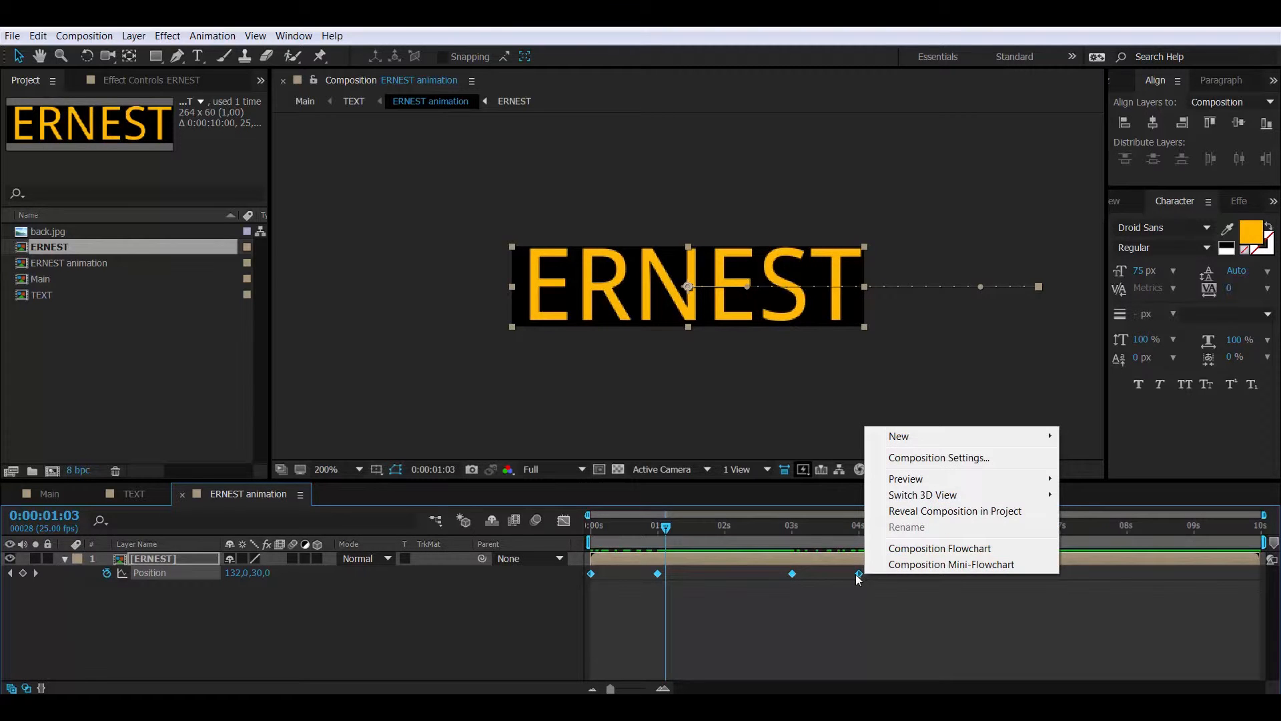
right_click(859, 572)
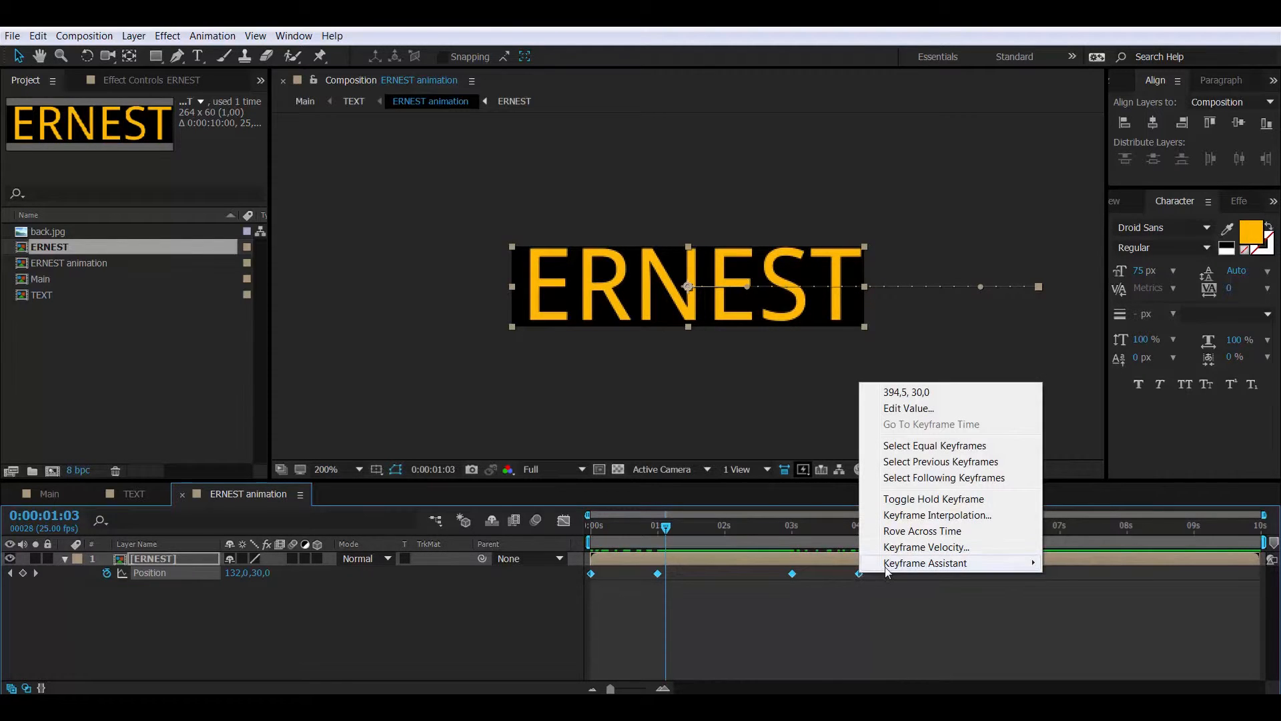
mouse_move(883, 567)
click(796, 597)
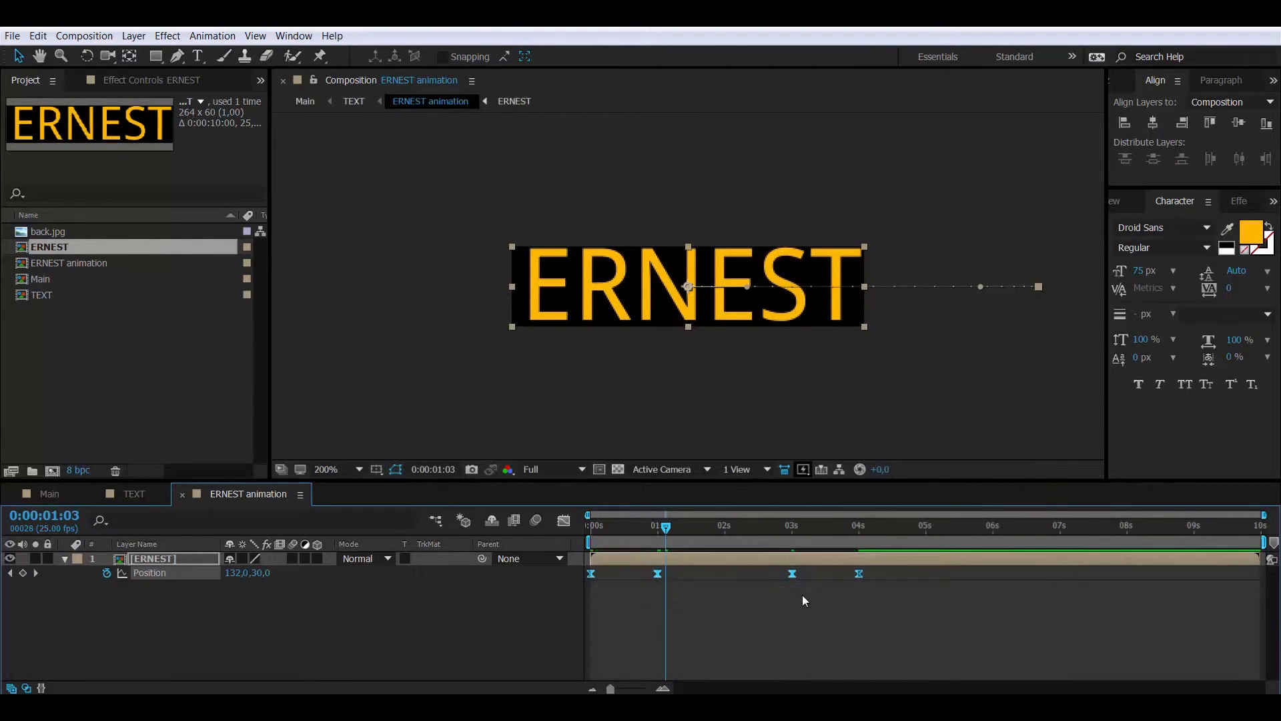
click(571, 522)
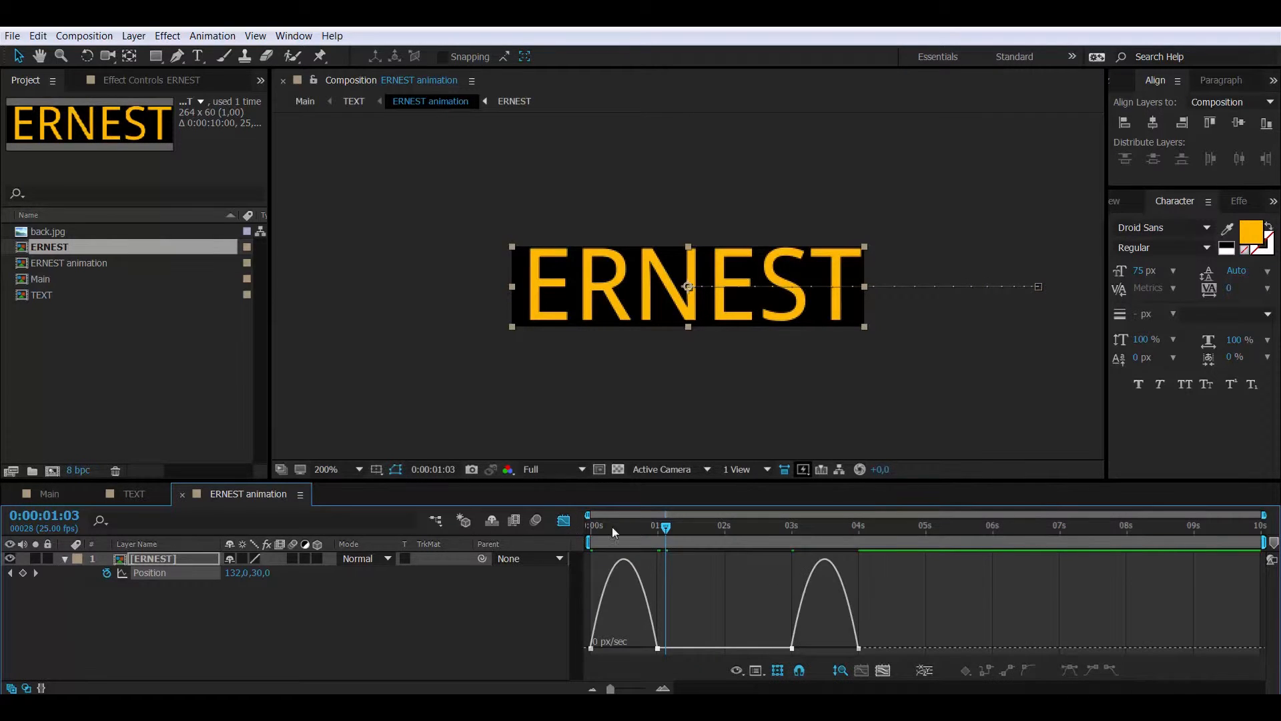
Stretch the ease influence into the 1s keyframe and out of the 3s keyframe
click(658, 648)
mouse_move(645, 648)
mouse_down()
mouse_move(611, 650)
mouse_move(623, 648)
mouse_up()
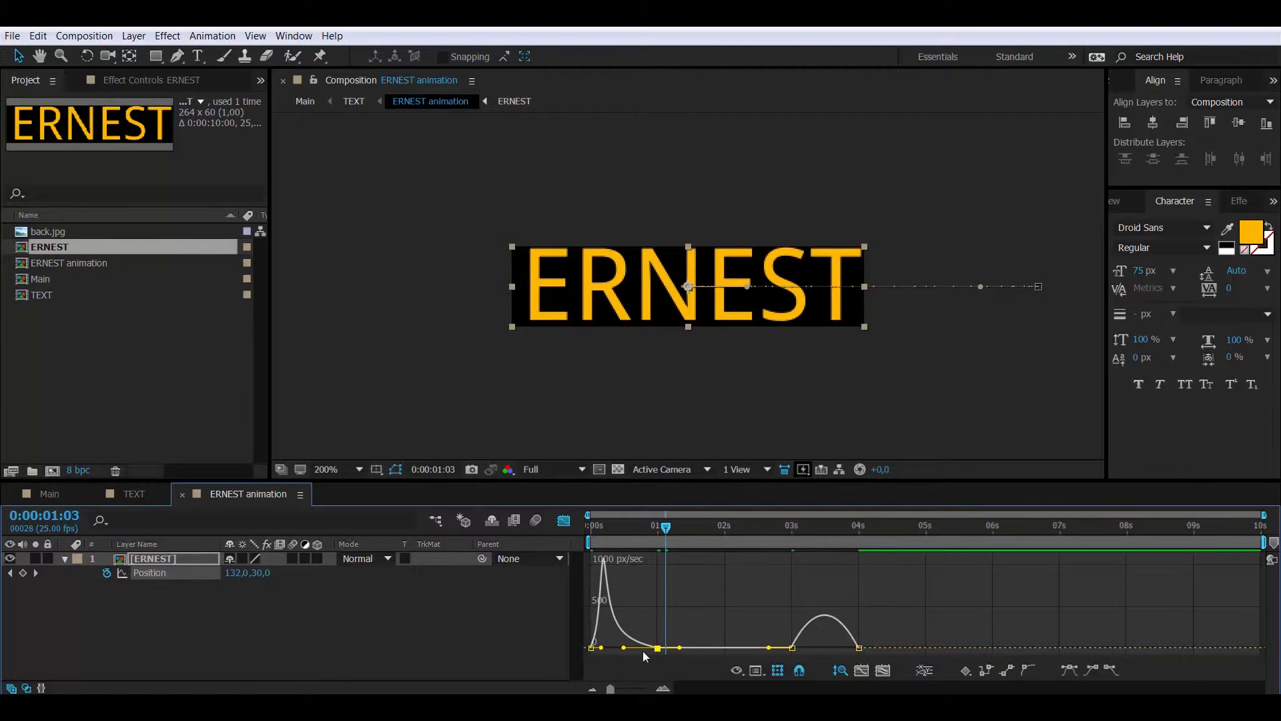
click(793, 648)
drag(813, 648, 850, 645)
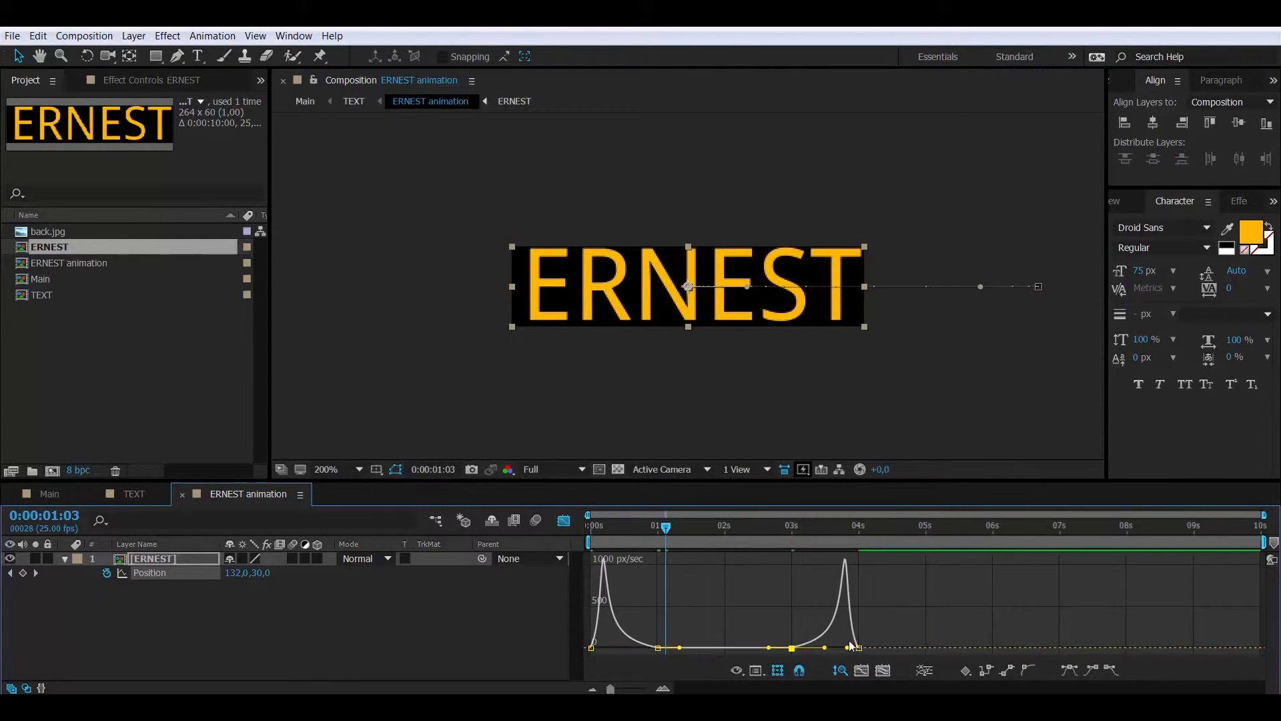
Preview the eased ERNEST slide, then close the ERNEST animation composition to return to TEXT
drag(604, 529, 560, 540)
drag(743, 539, 772, 534)
click(566, 525)
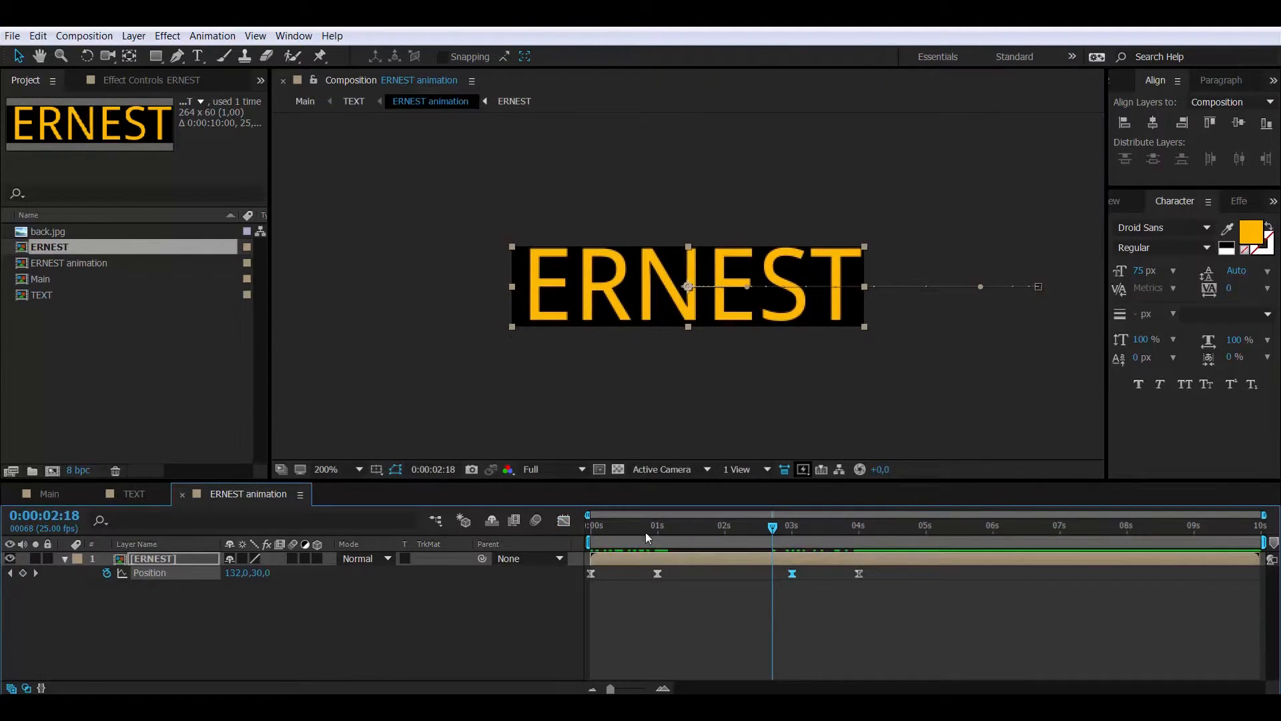
drag(646, 529, 569, 521)
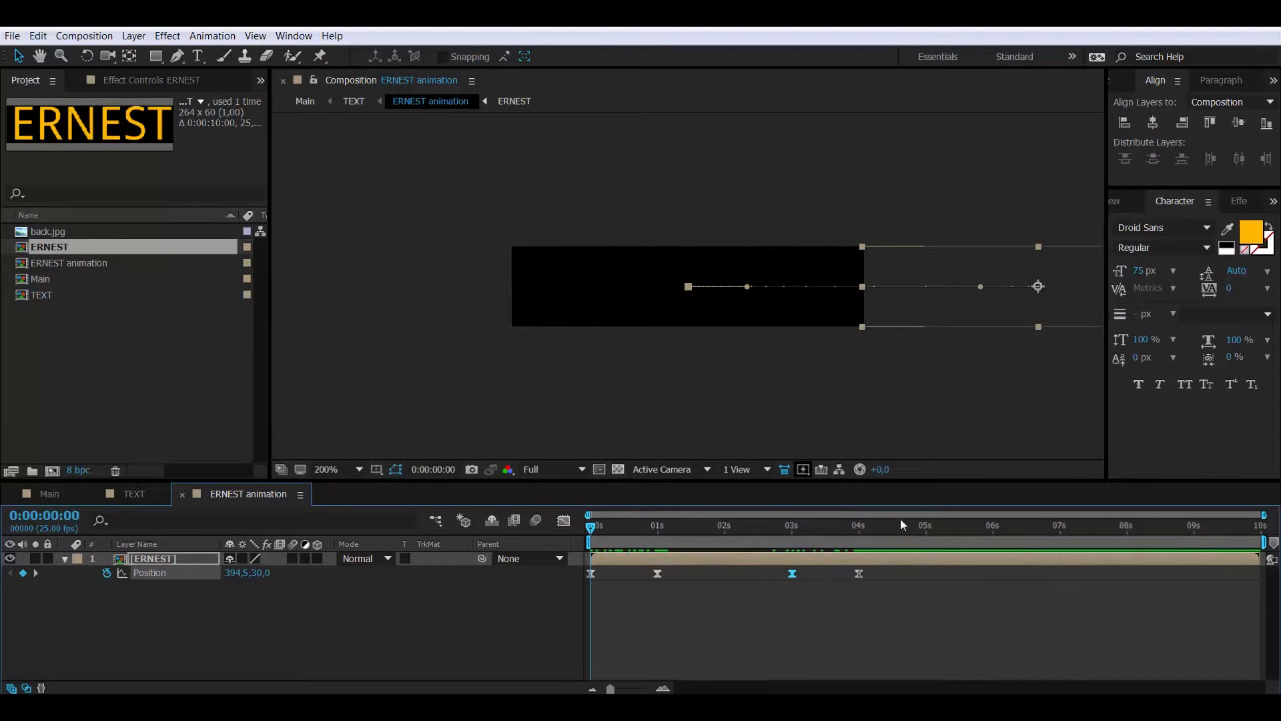
key(space)
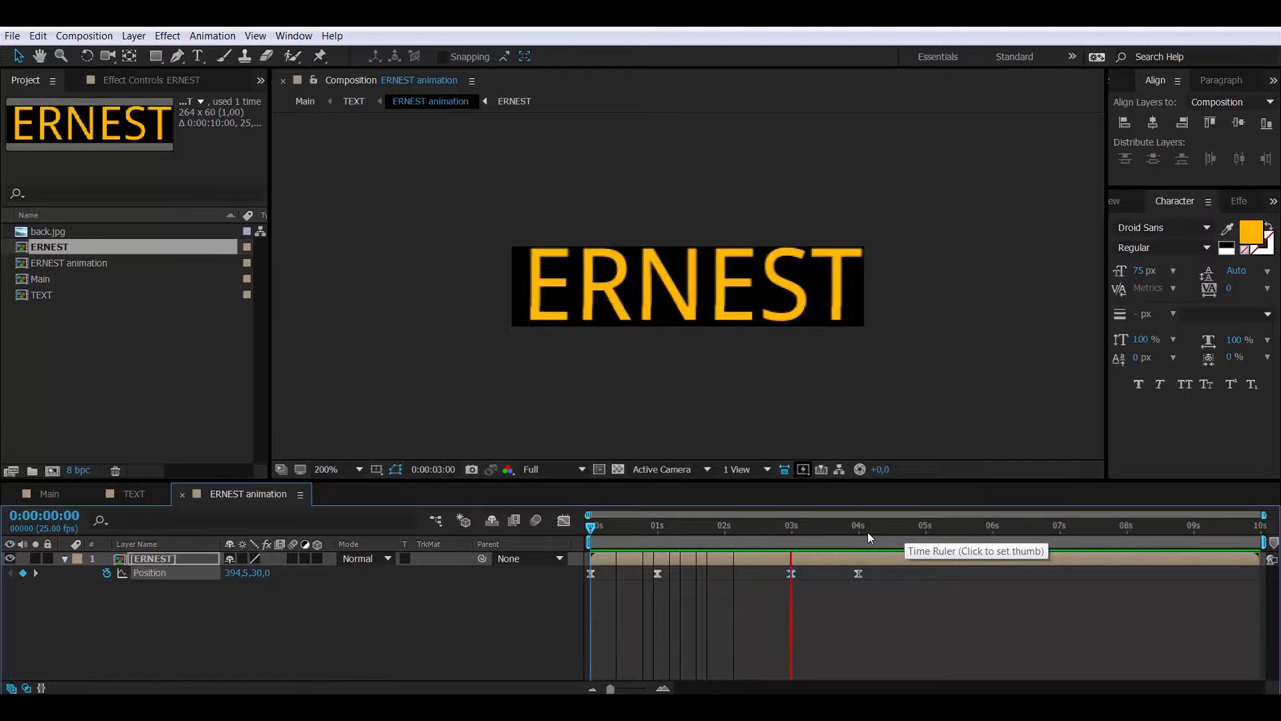
key(space)
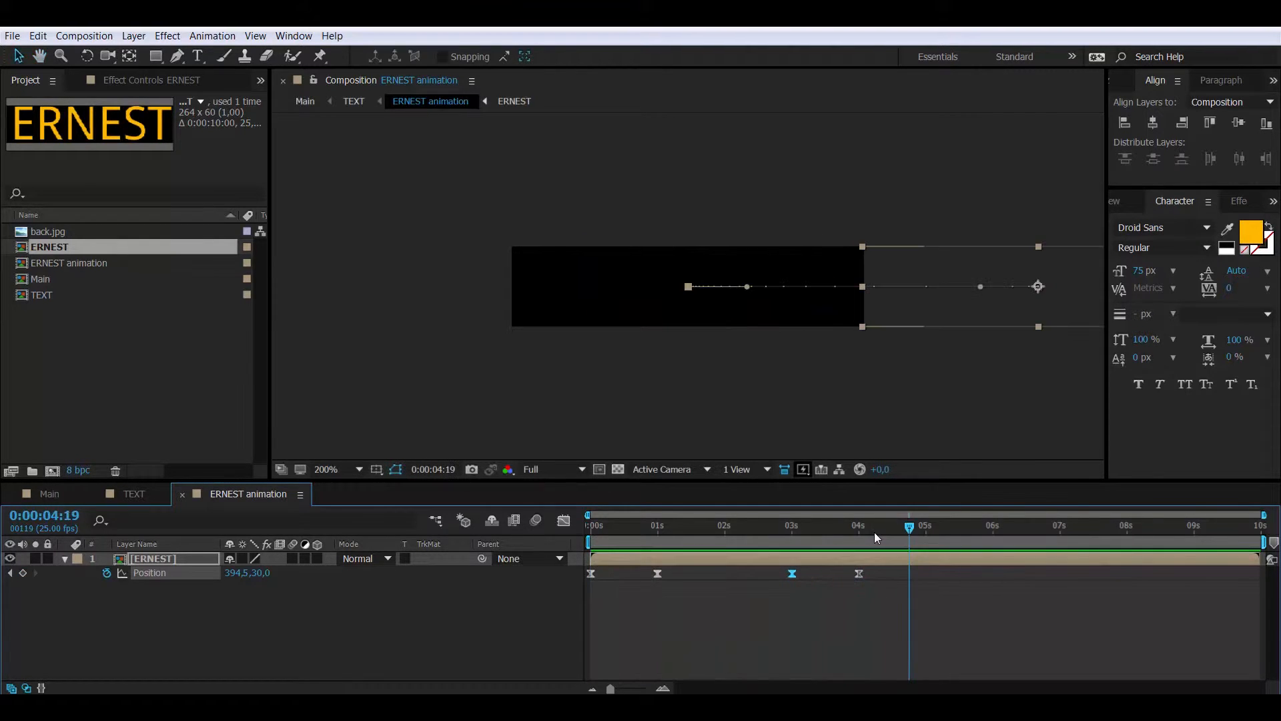
click(183, 495)
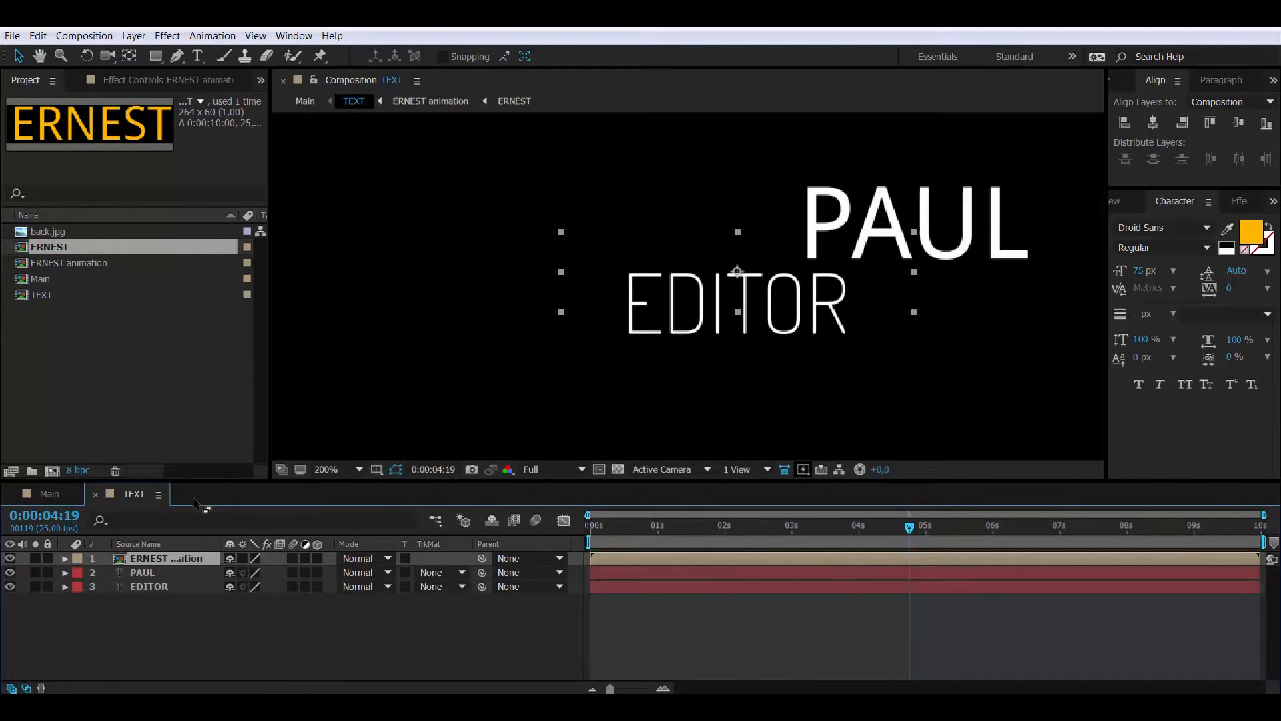
Pre-compose the PAUL layer as 'PAUL animation' and open that new composition
drag(781, 526, 743, 527)
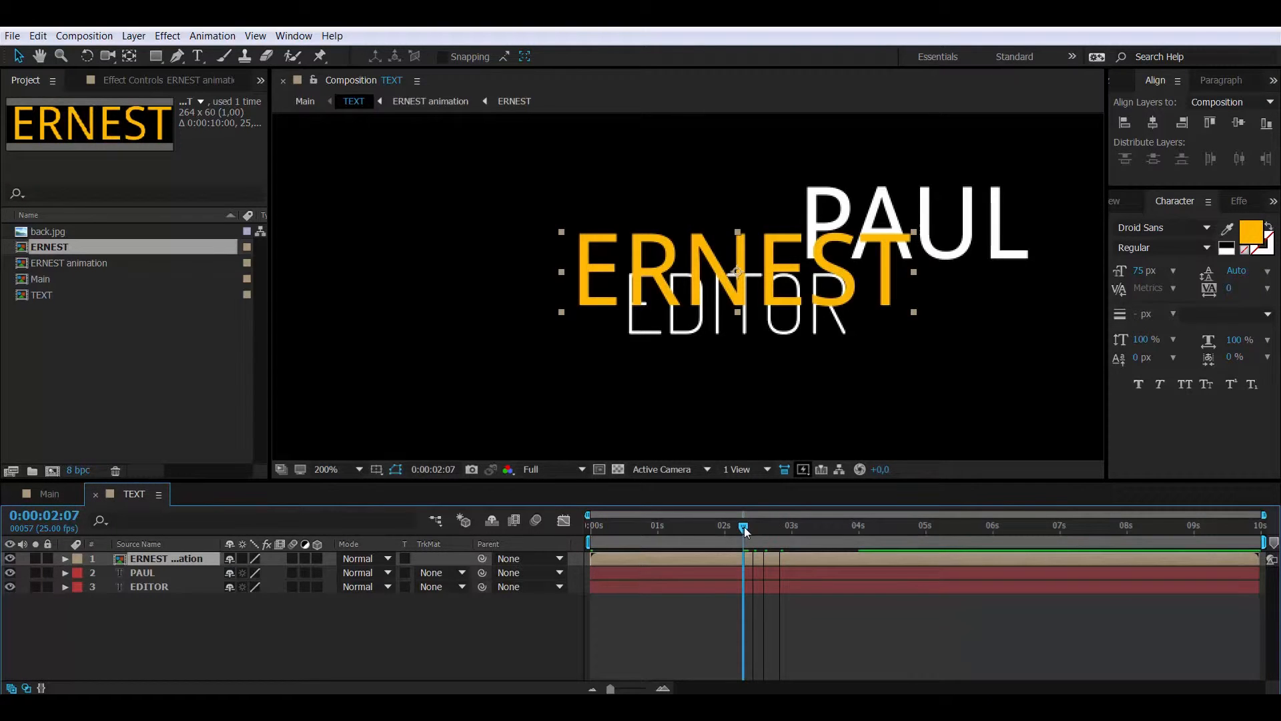
click(142, 573)
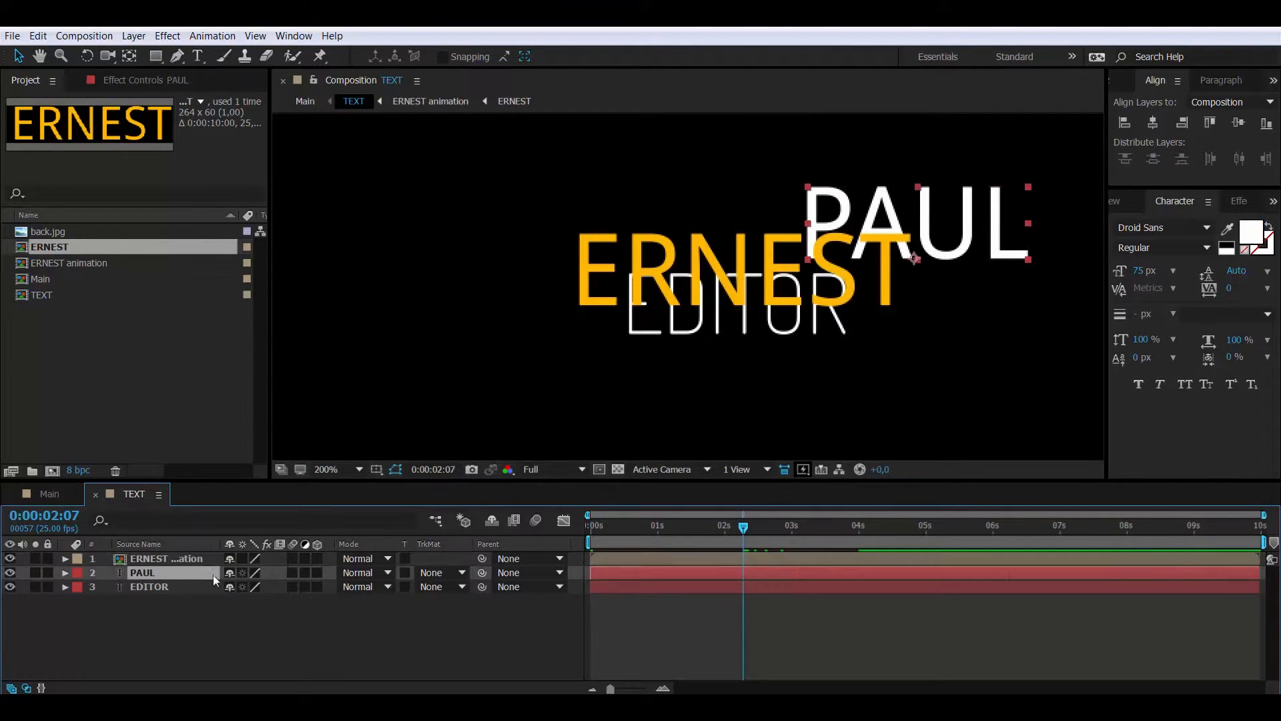
right_click(143, 572)
click(195, 489)
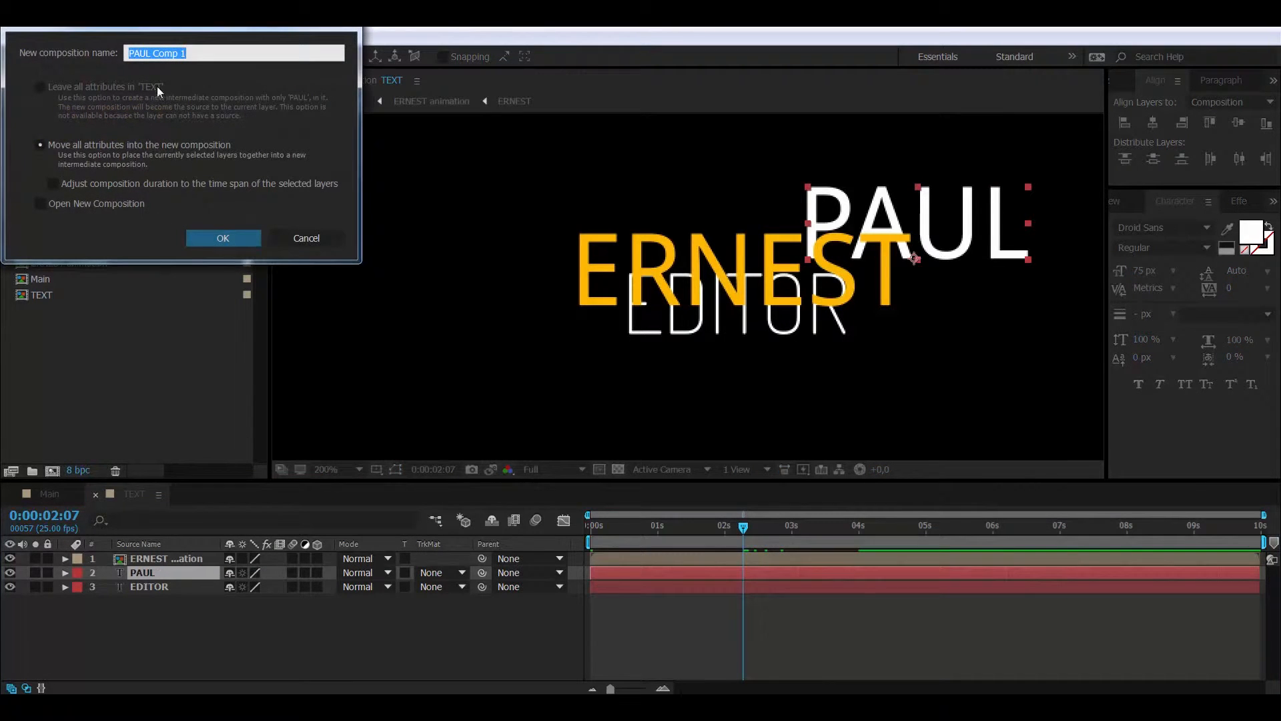
click(148, 51)
drag(153, 51, 266, 49)
text(animation)
key(Return)
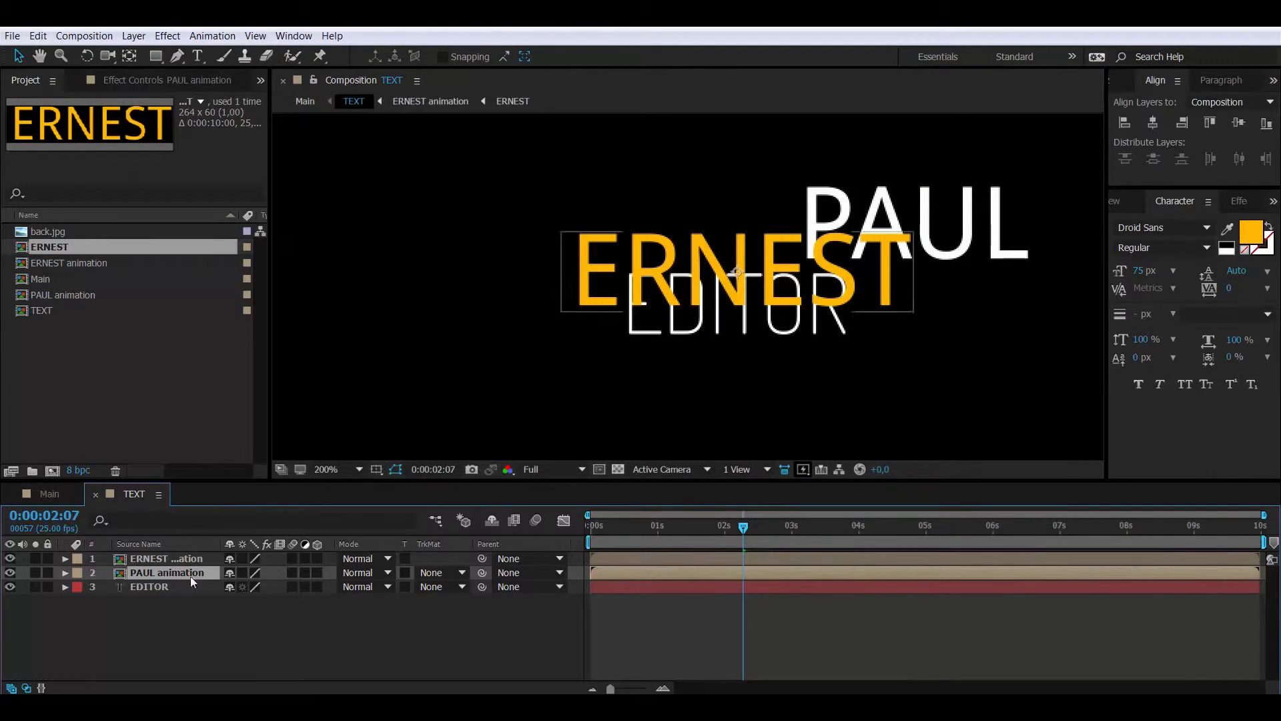
double_click(118, 574)
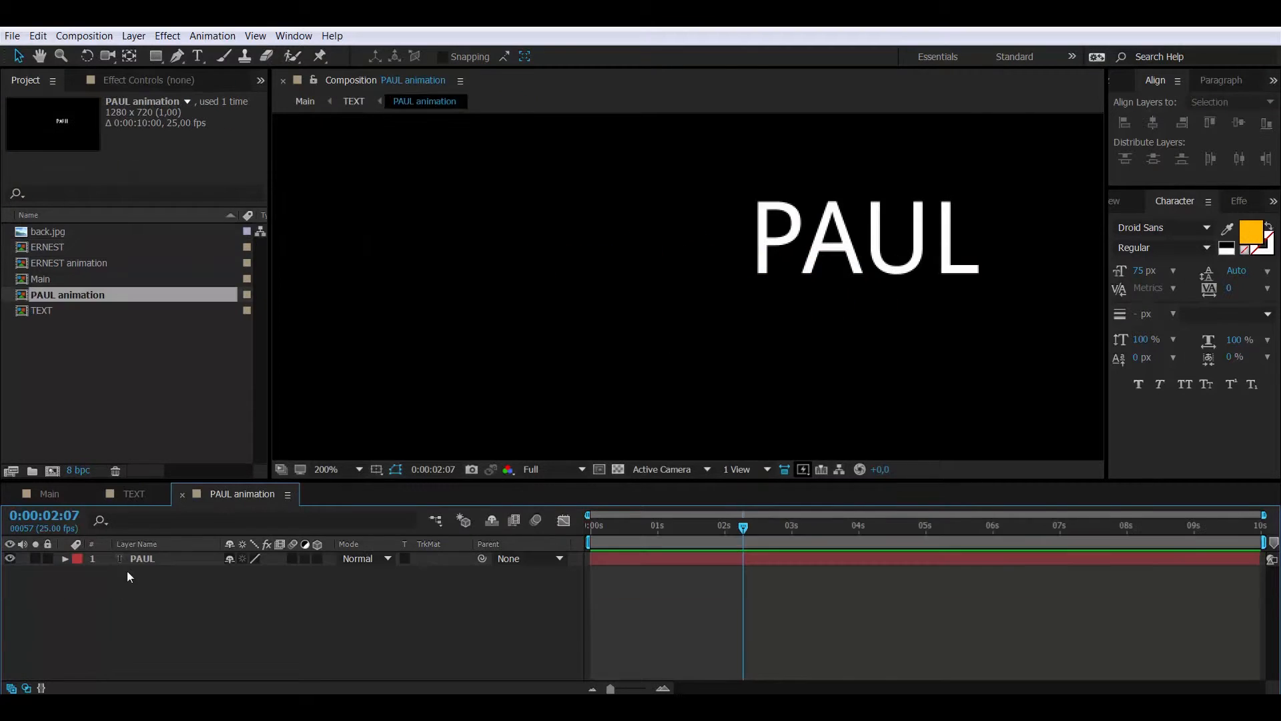
Crop the PAUL animation composition to a region of interest tightly around PAUL
click(599, 469)
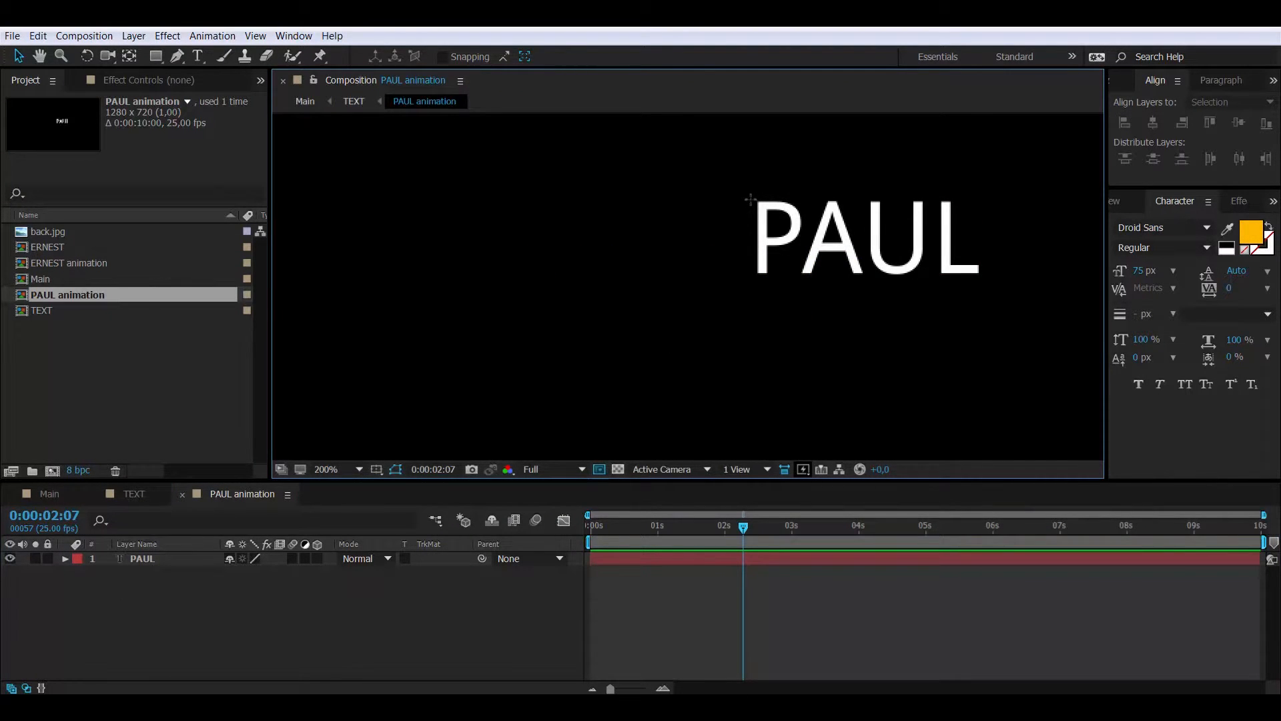
drag(753, 198, 1000, 277)
click(84, 36)
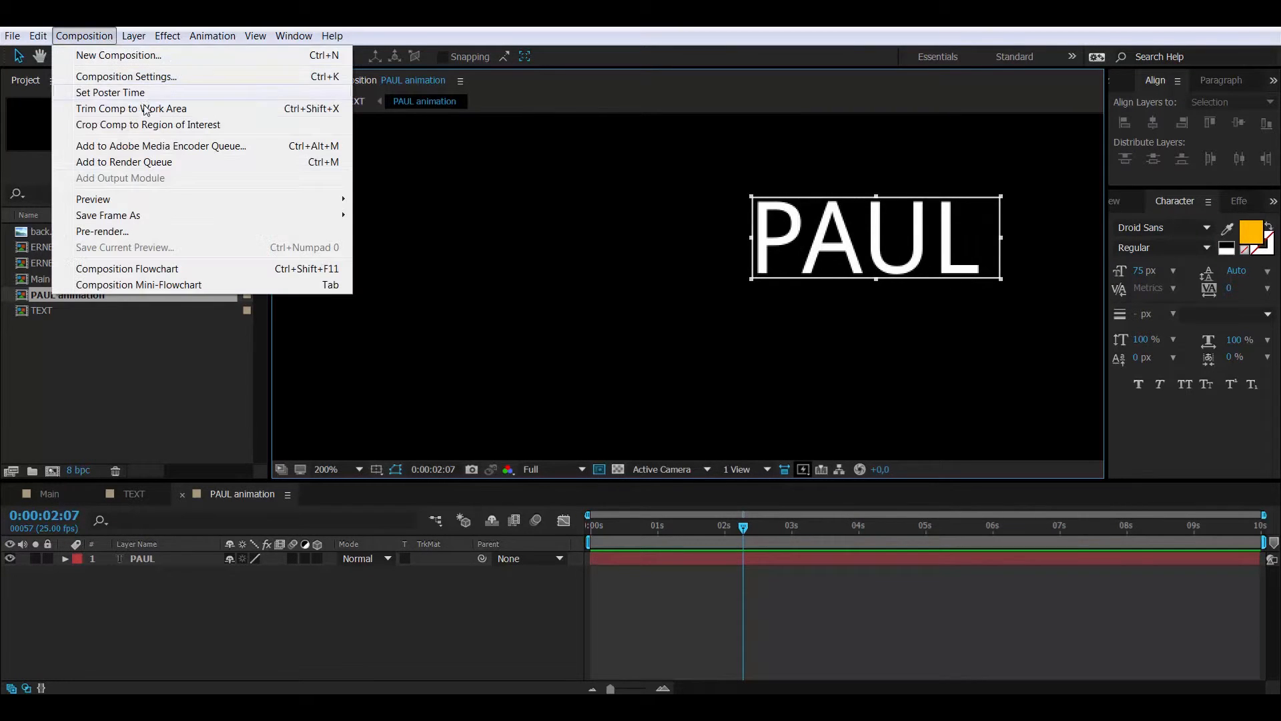
click(95, 126)
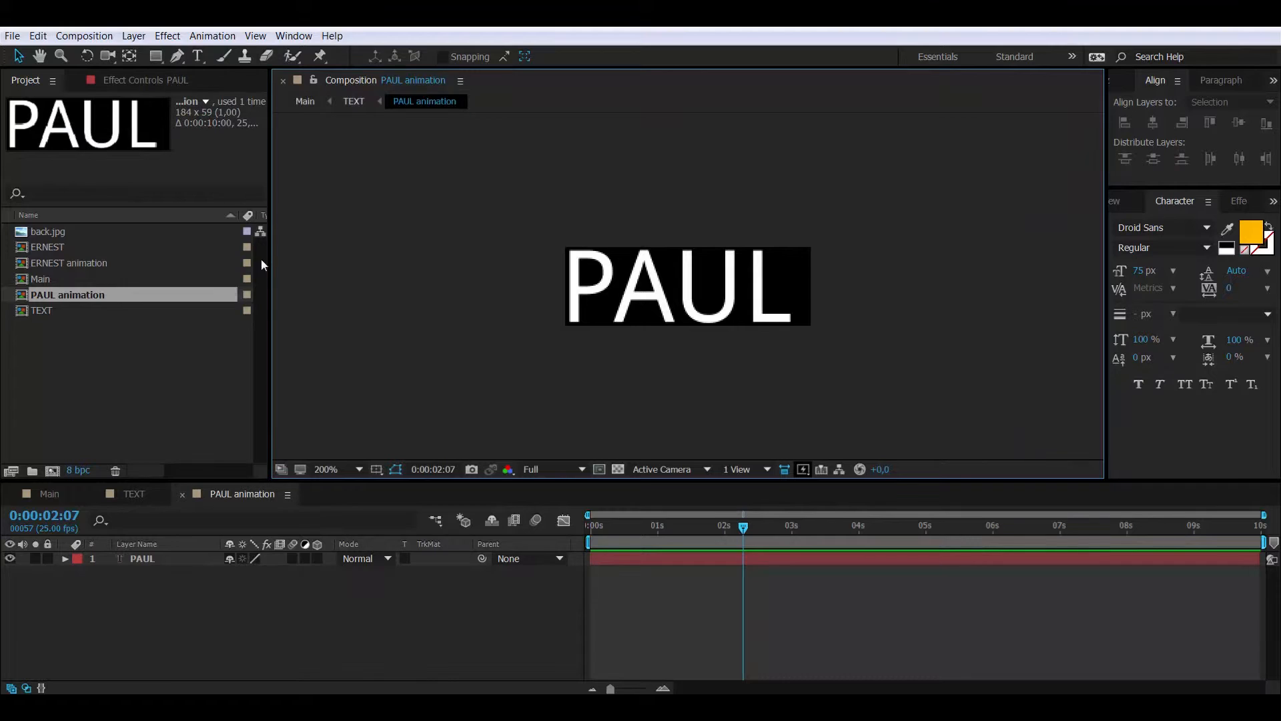
Pre-compose the PAUL text layer into a new composition named 'PAUL'
click(147, 558)
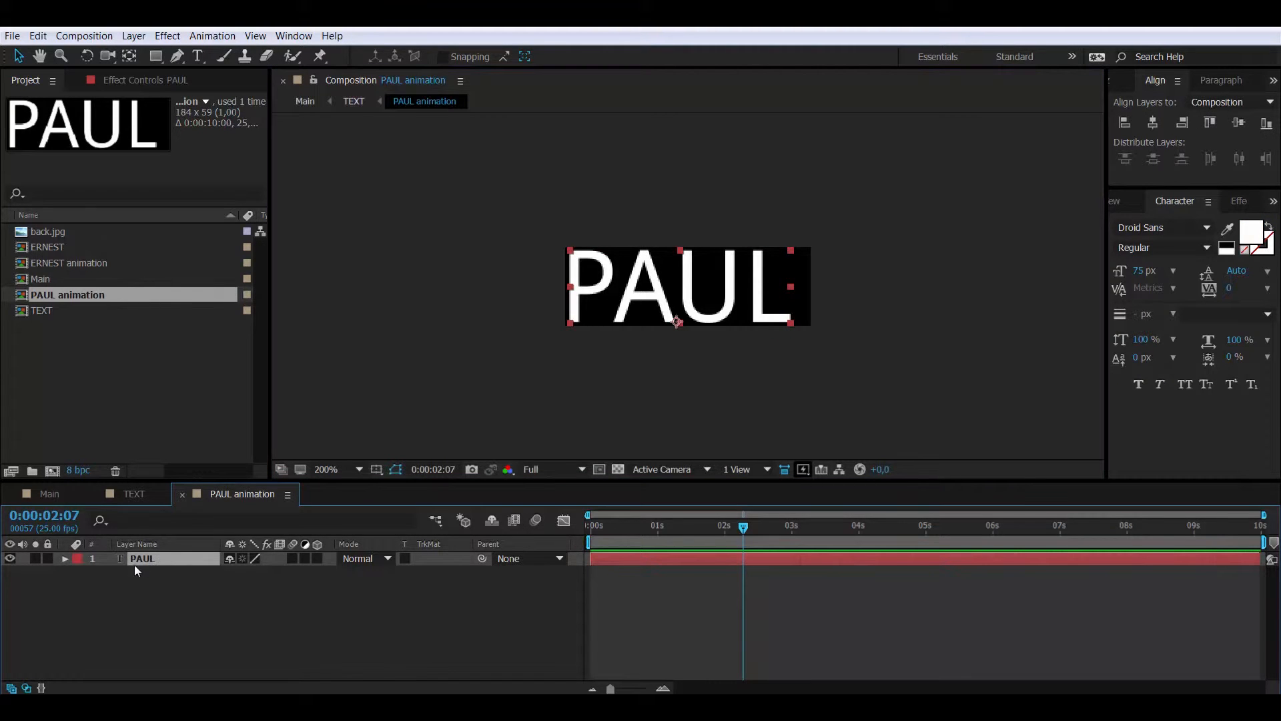
right_click(154, 562)
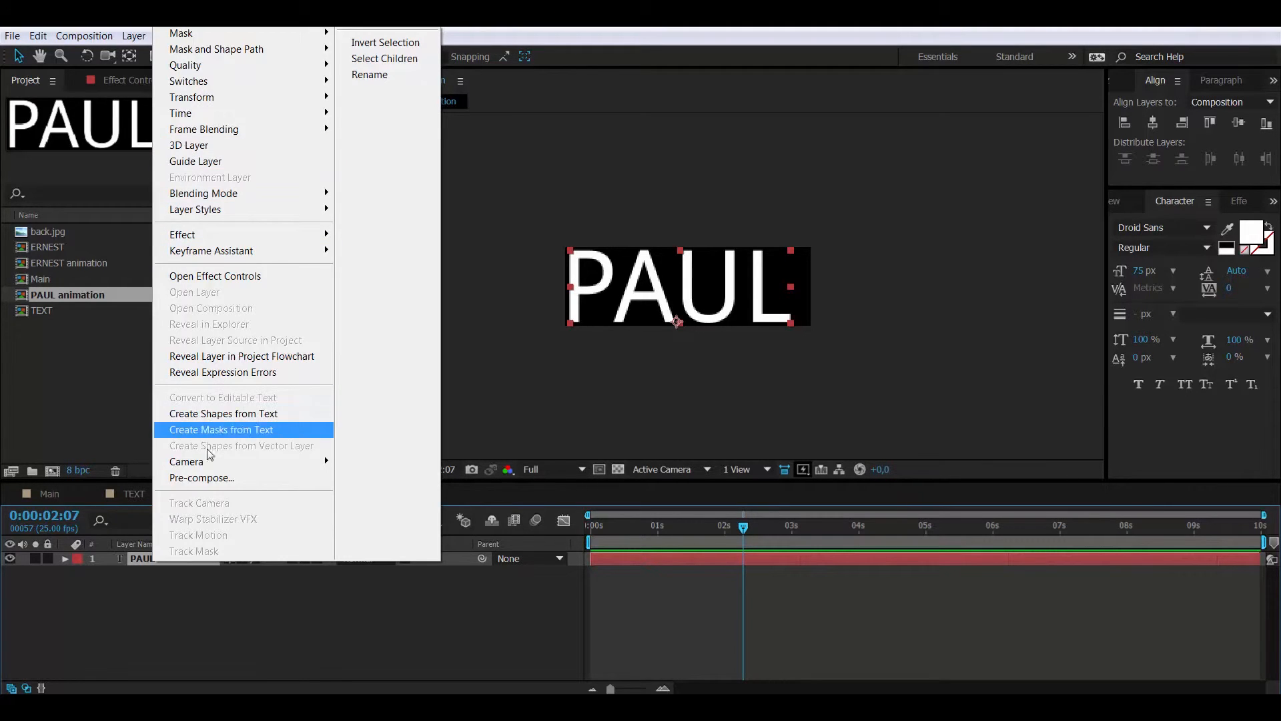
click(200, 477)
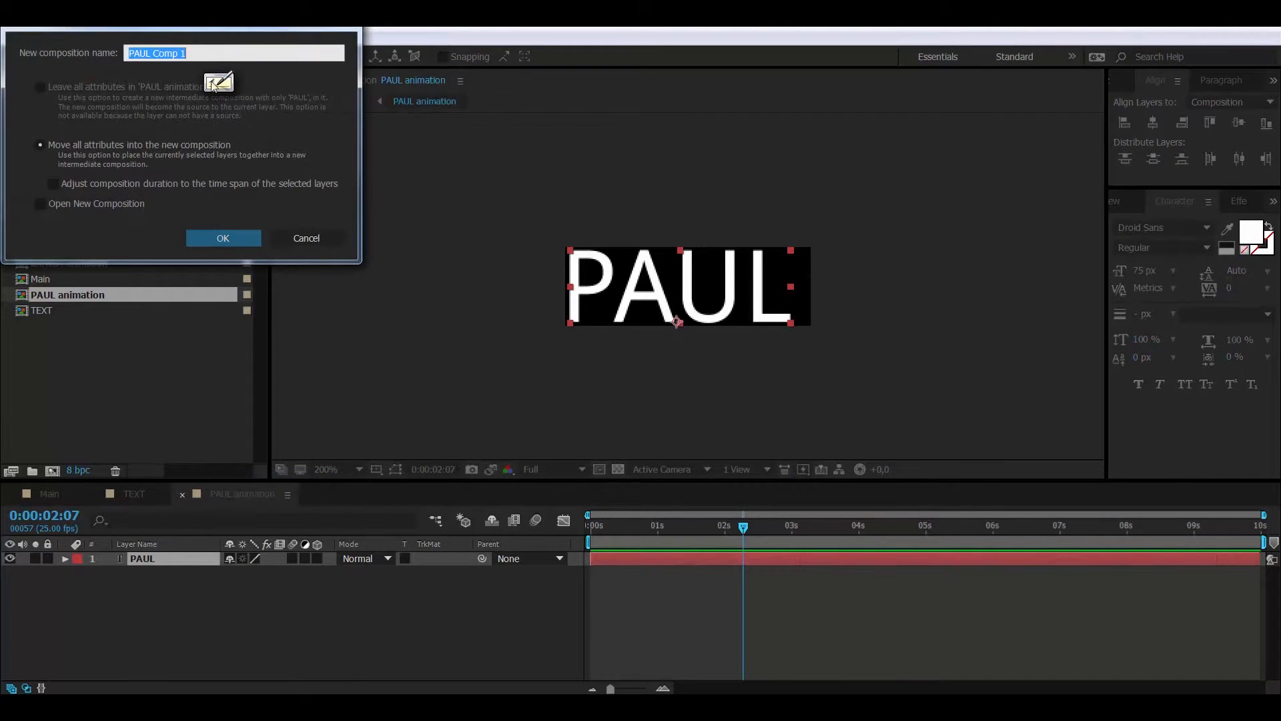
click(160, 53)
drag(153, 53, 254, 49)
key(BackSpace)
key(Return)
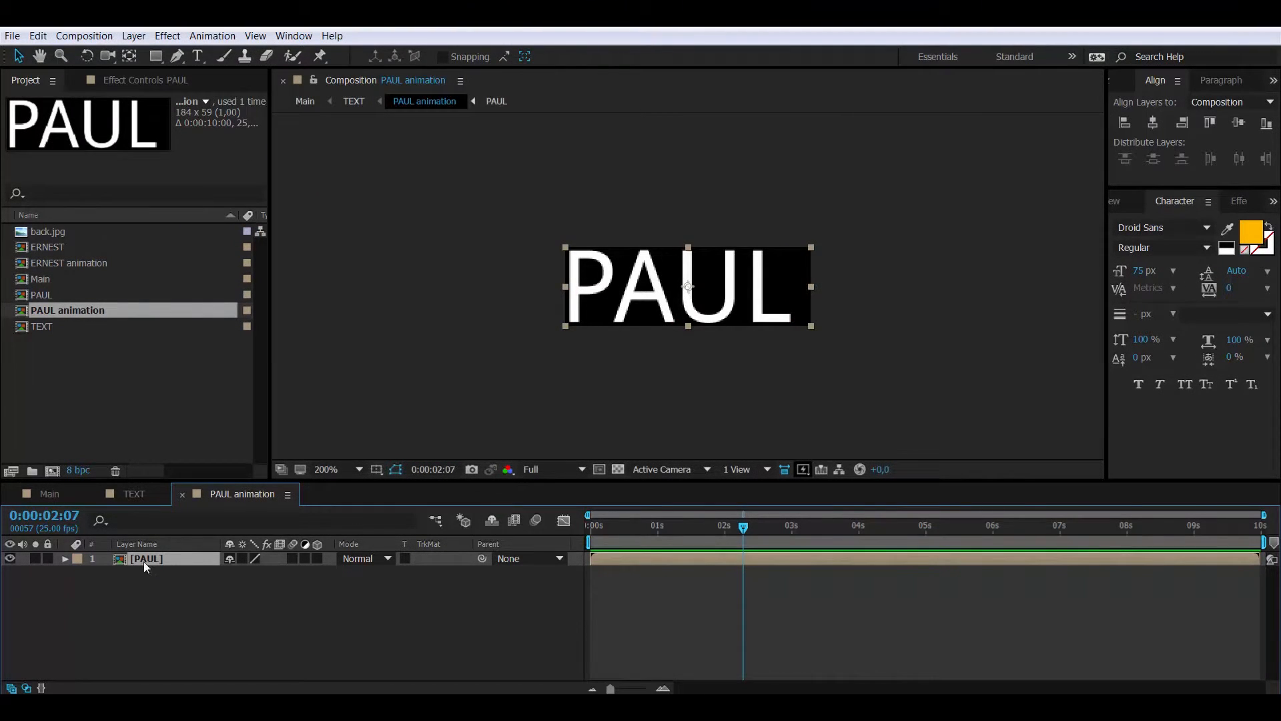
Keyframe PAUL's Position at 1 second, with PAUL starting off-frame left at 0 seconds
double_click(121, 559)
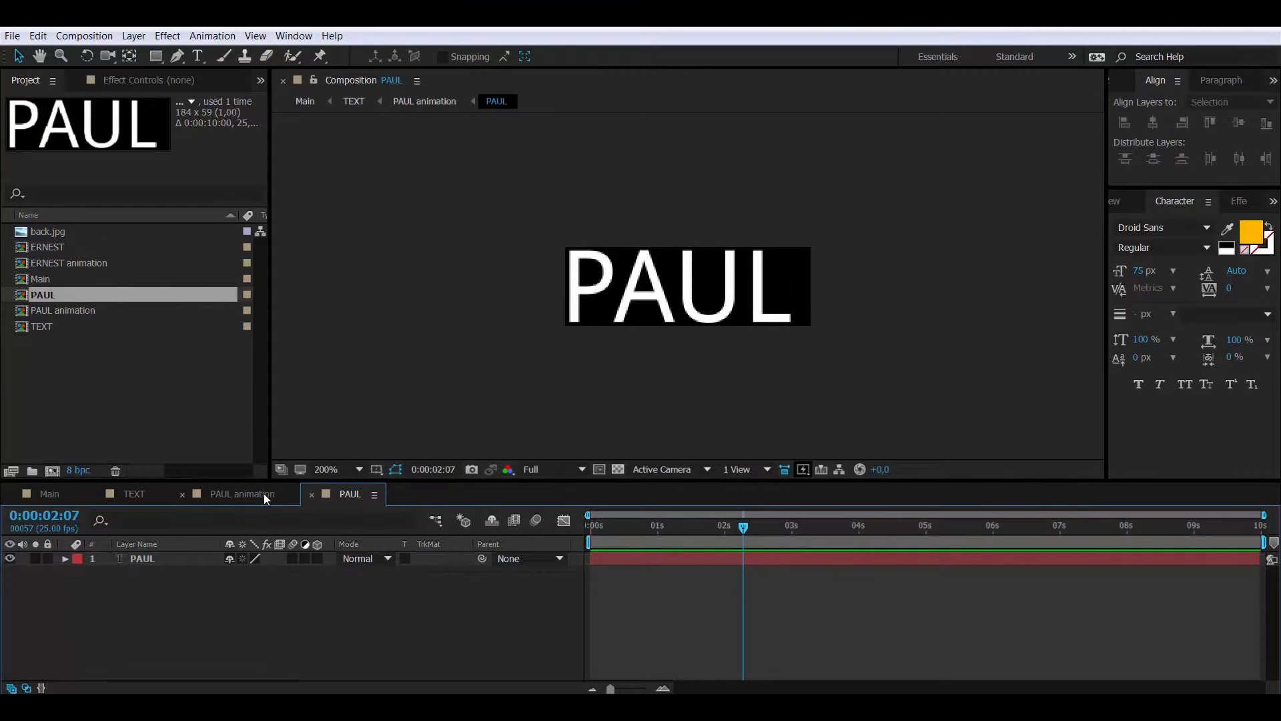
click(310, 494)
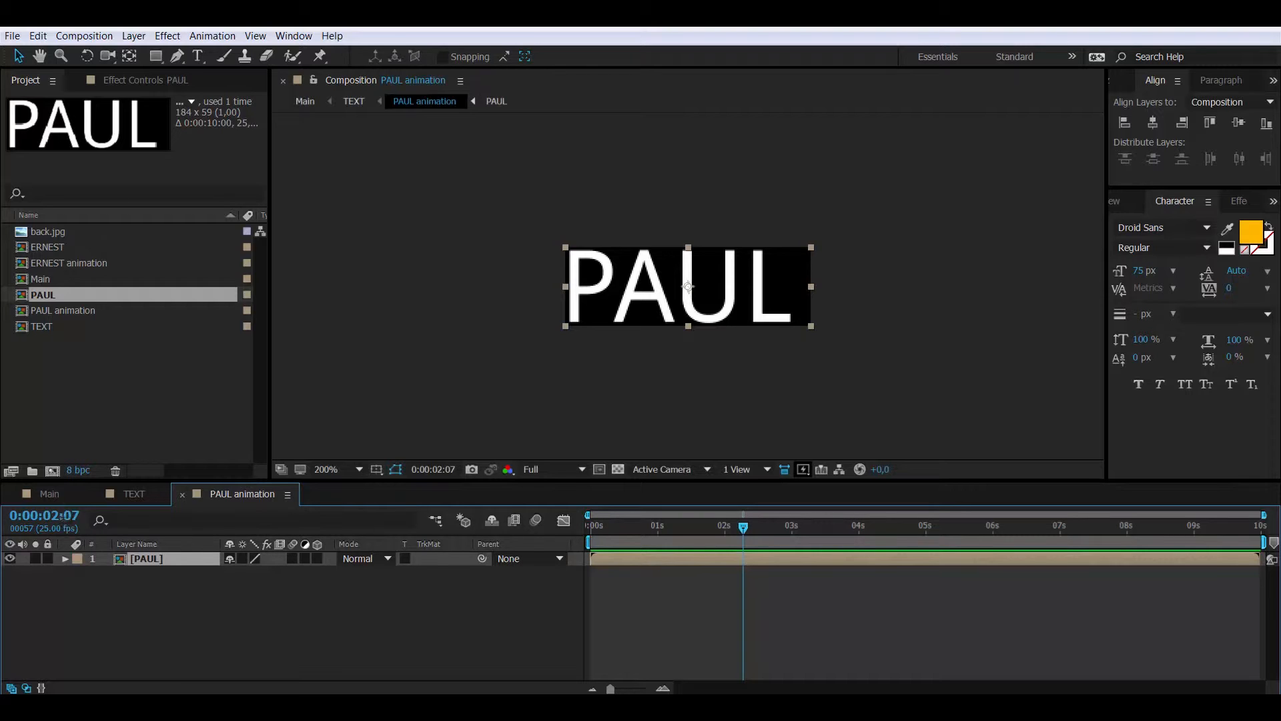
click(77, 513)
text(100)
key(Return)
key(p)
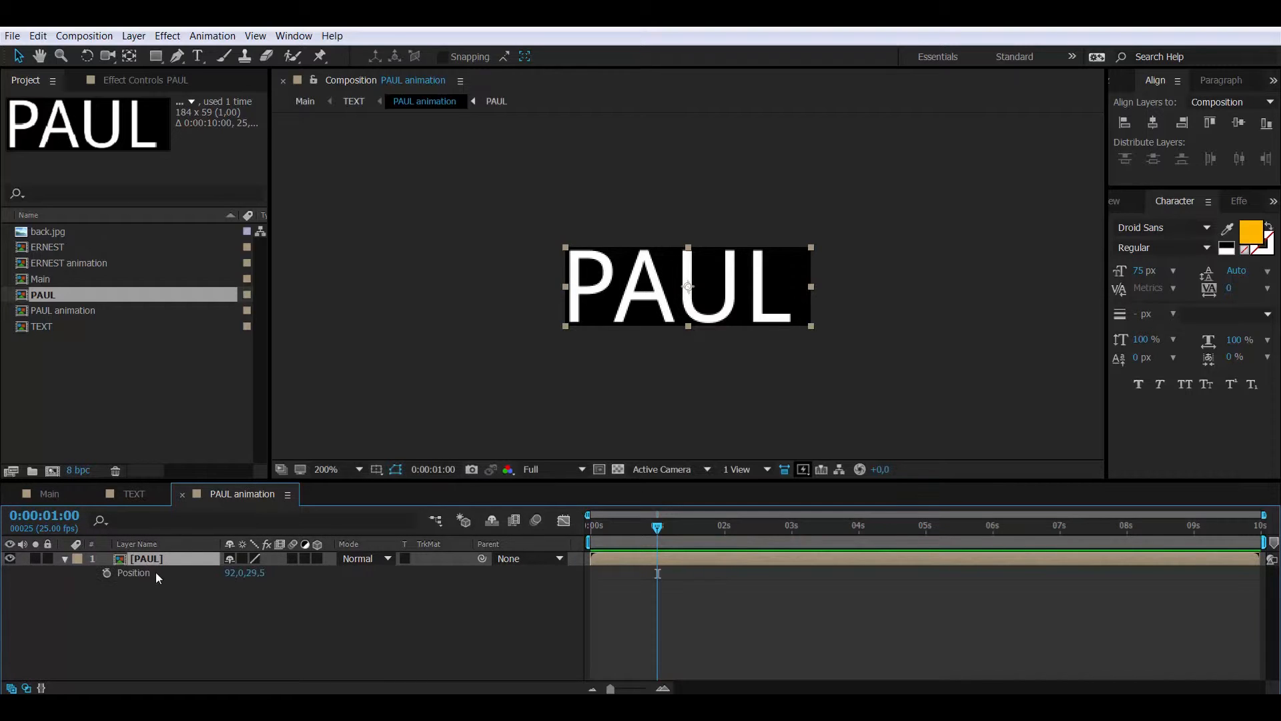
click(107, 573)
drag(614, 527, 566, 531)
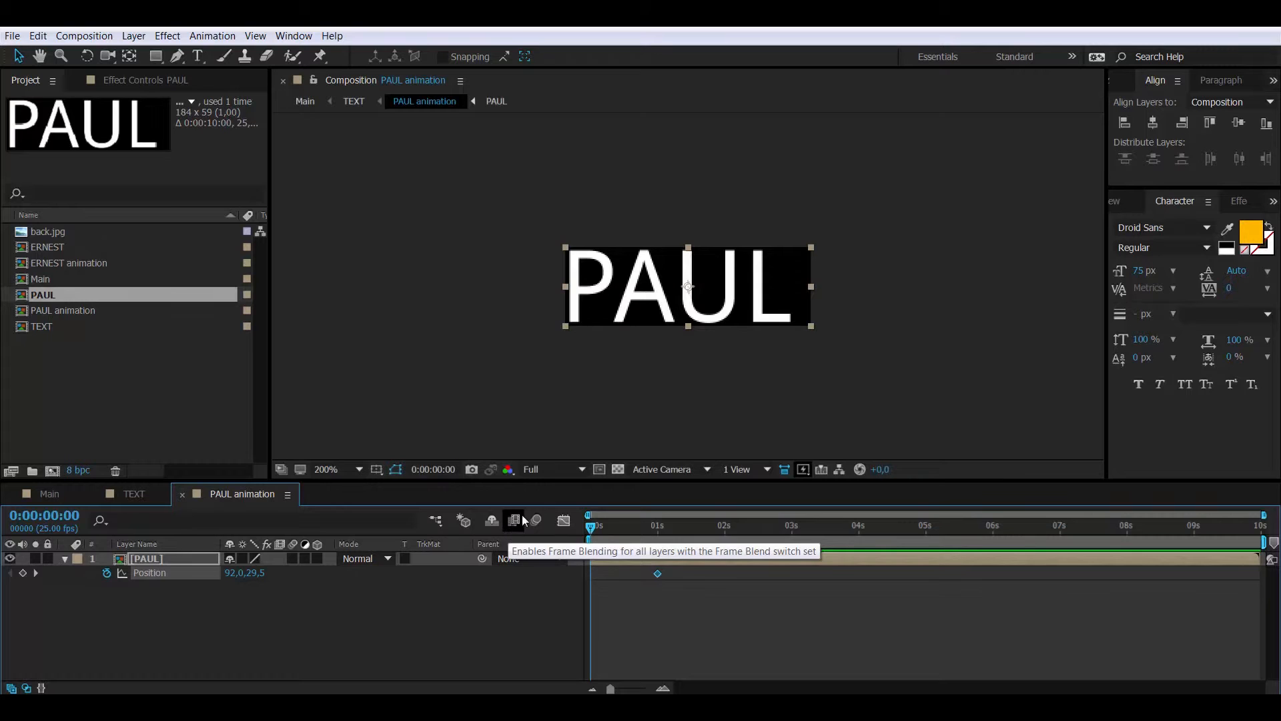
drag(657, 304, 420, 316)
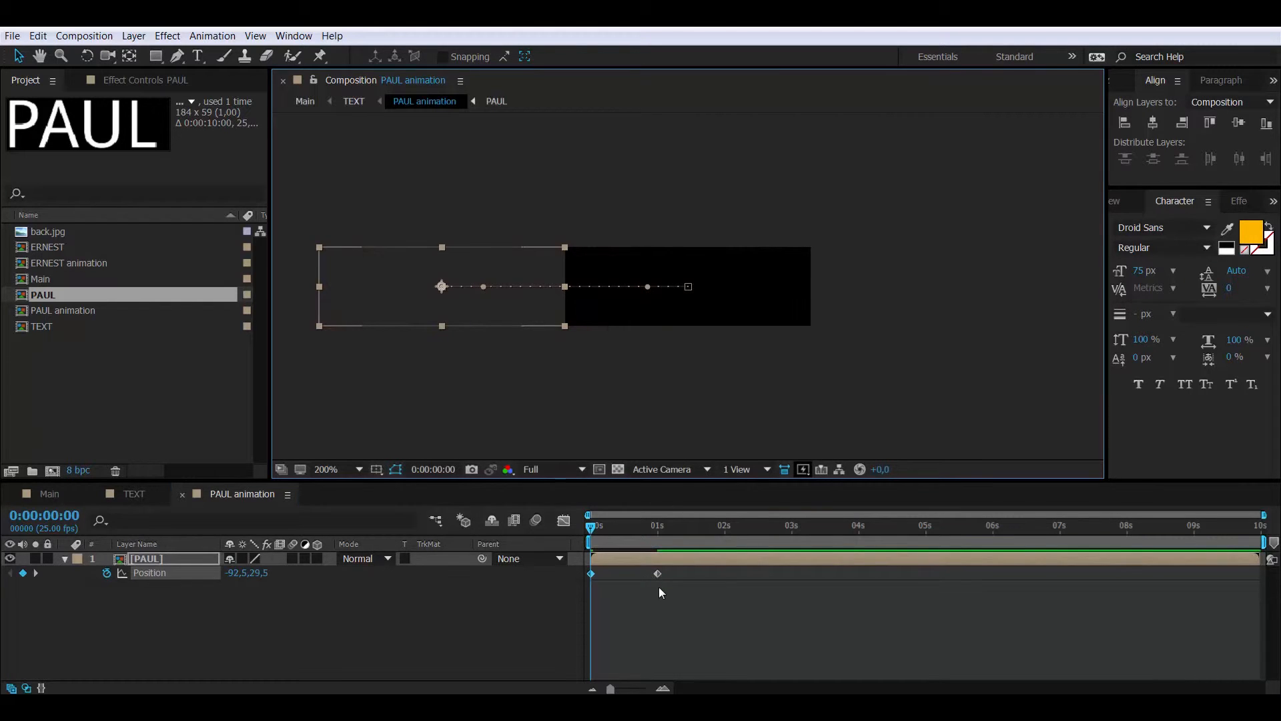
Copy both Position keyframes and paste them at 3:00
drag(659, 593, 584, 567)
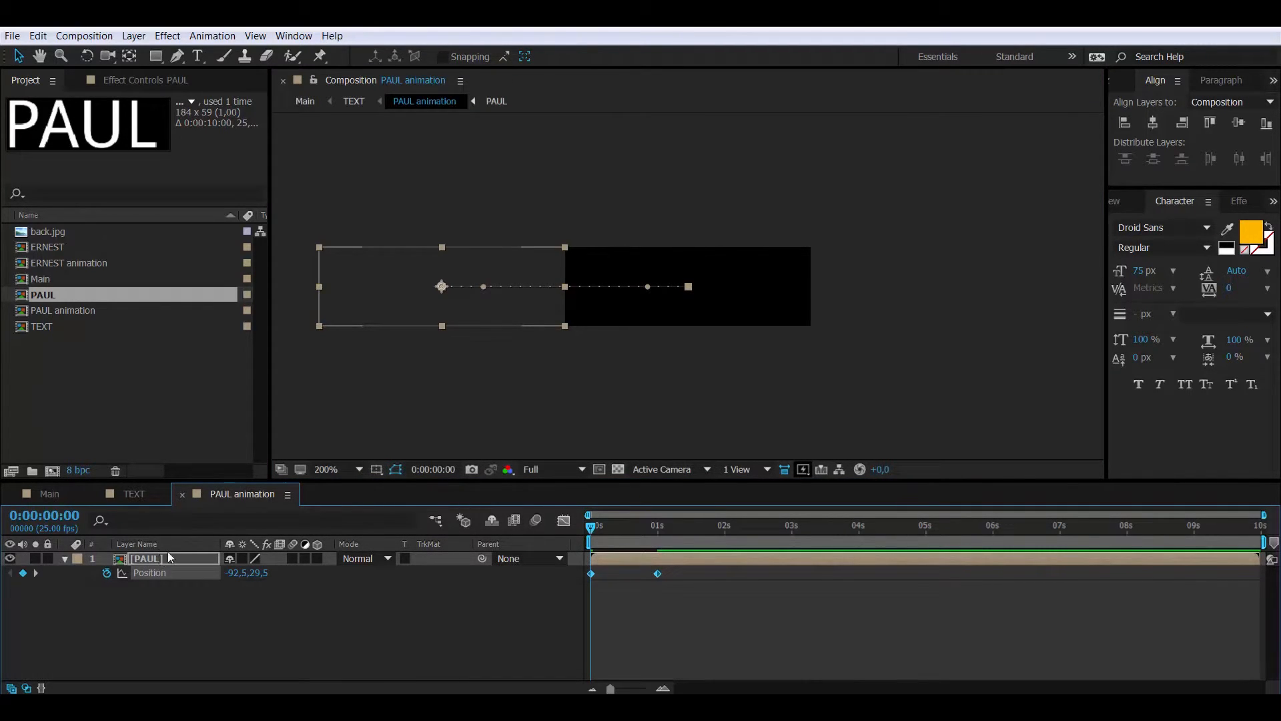
key(Page_Down)
key(Page_Down)
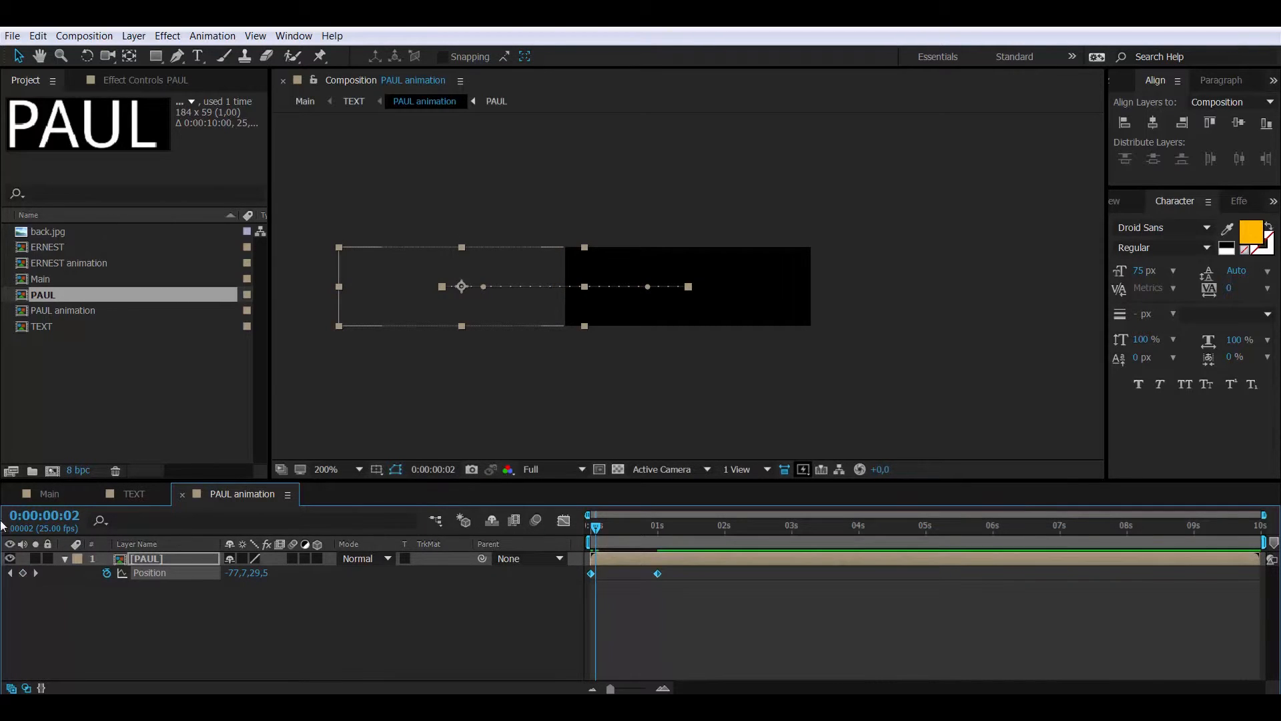
click(63, 523)
text(3:0)
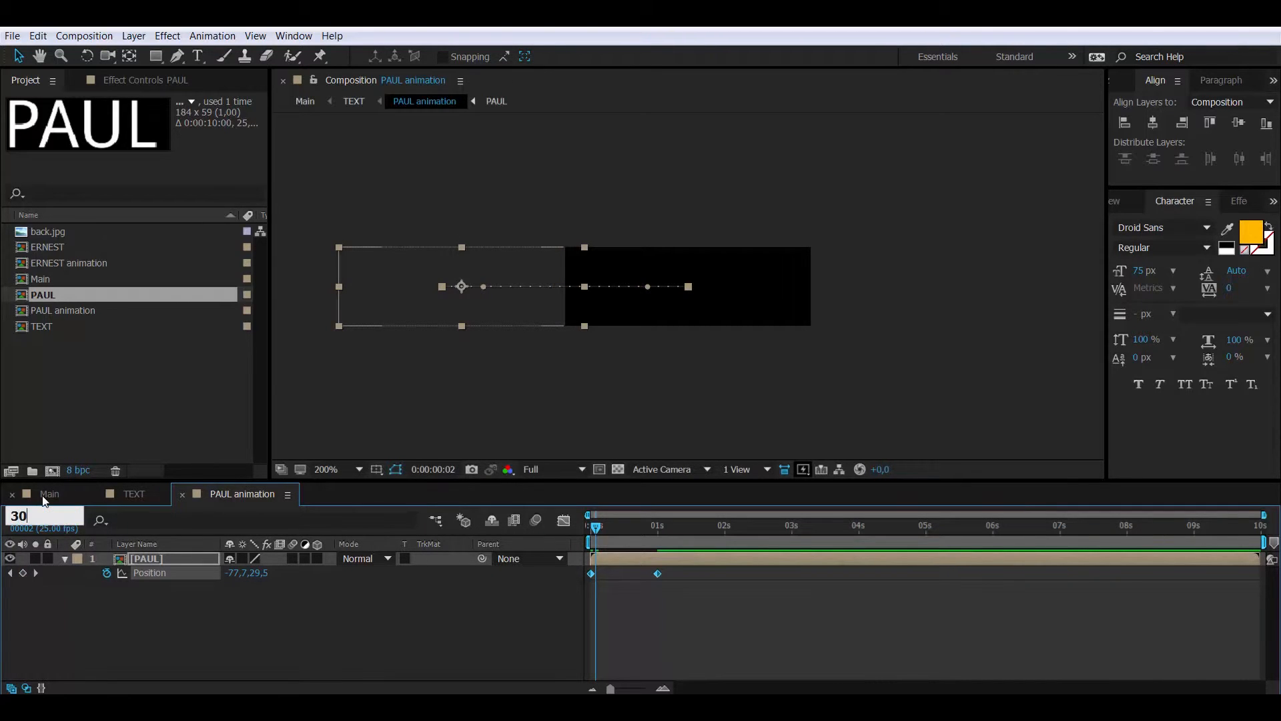
text(0)
key(Return)
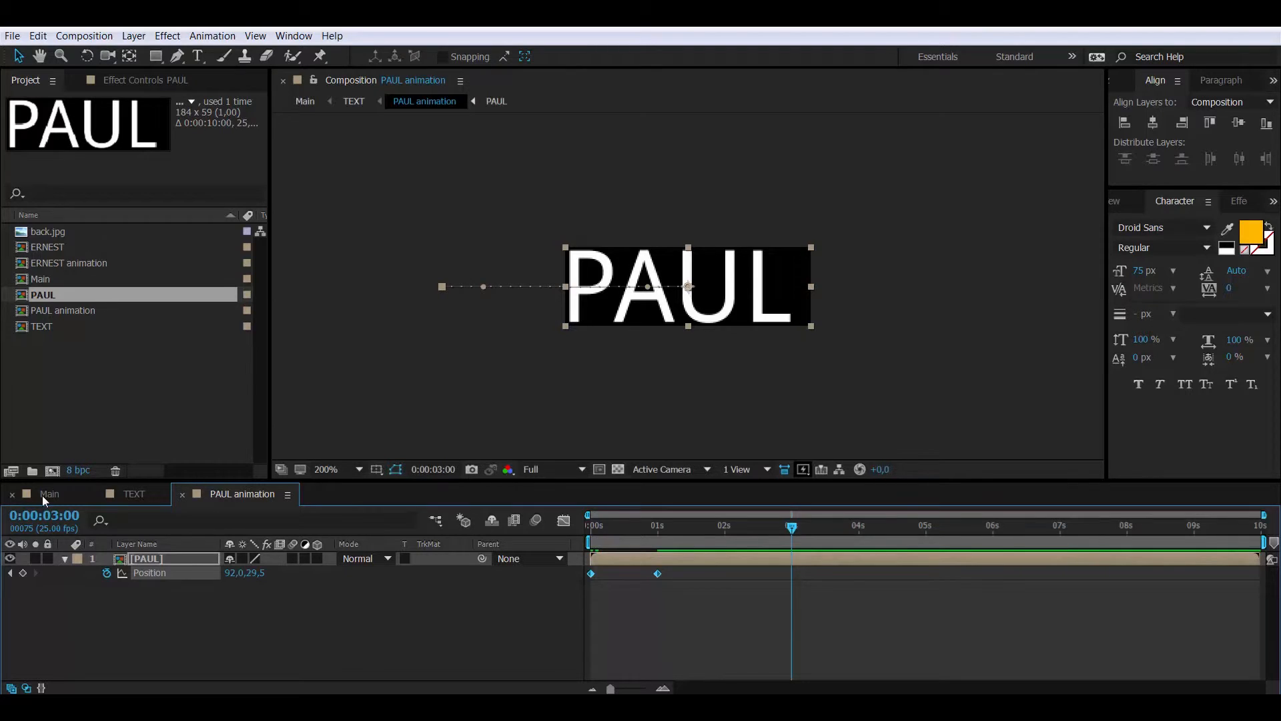
key(ctrl+v)
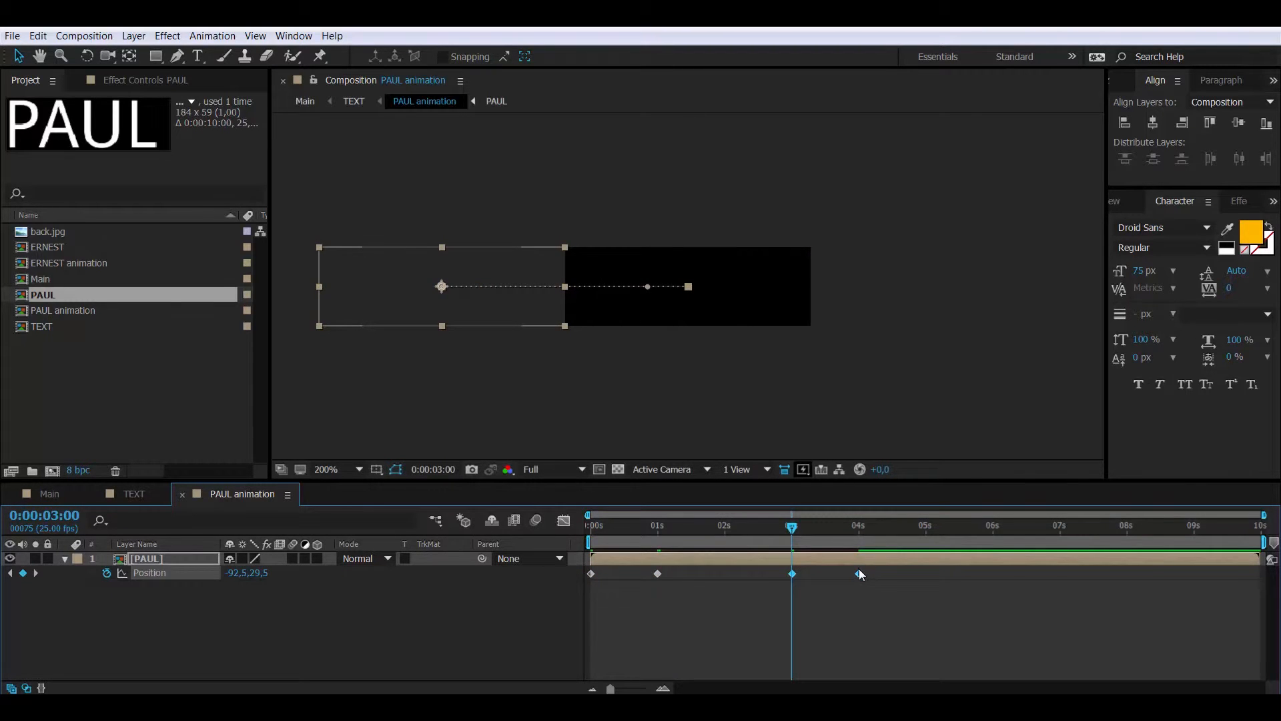
Time-reverse the pasted 3s–4s keyframes so PAUL slides back out
right_click(858, 572)
mouse_move(890, 564)
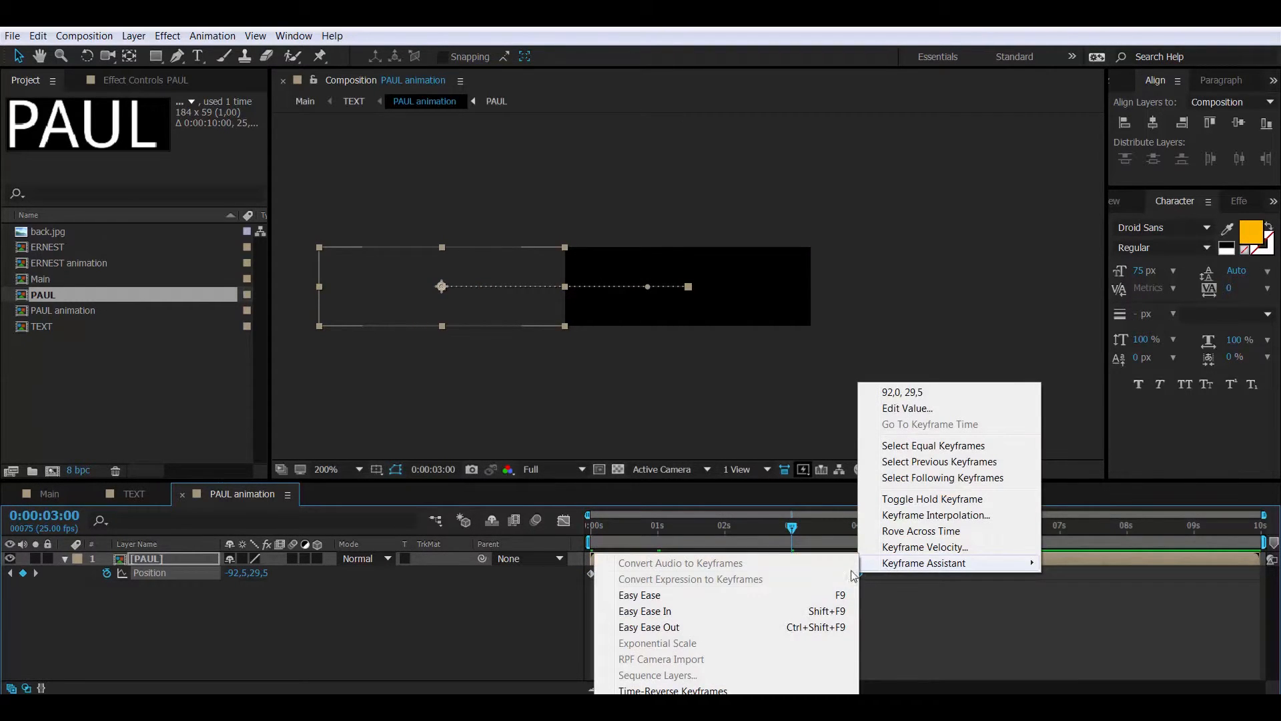
click(727, 691)
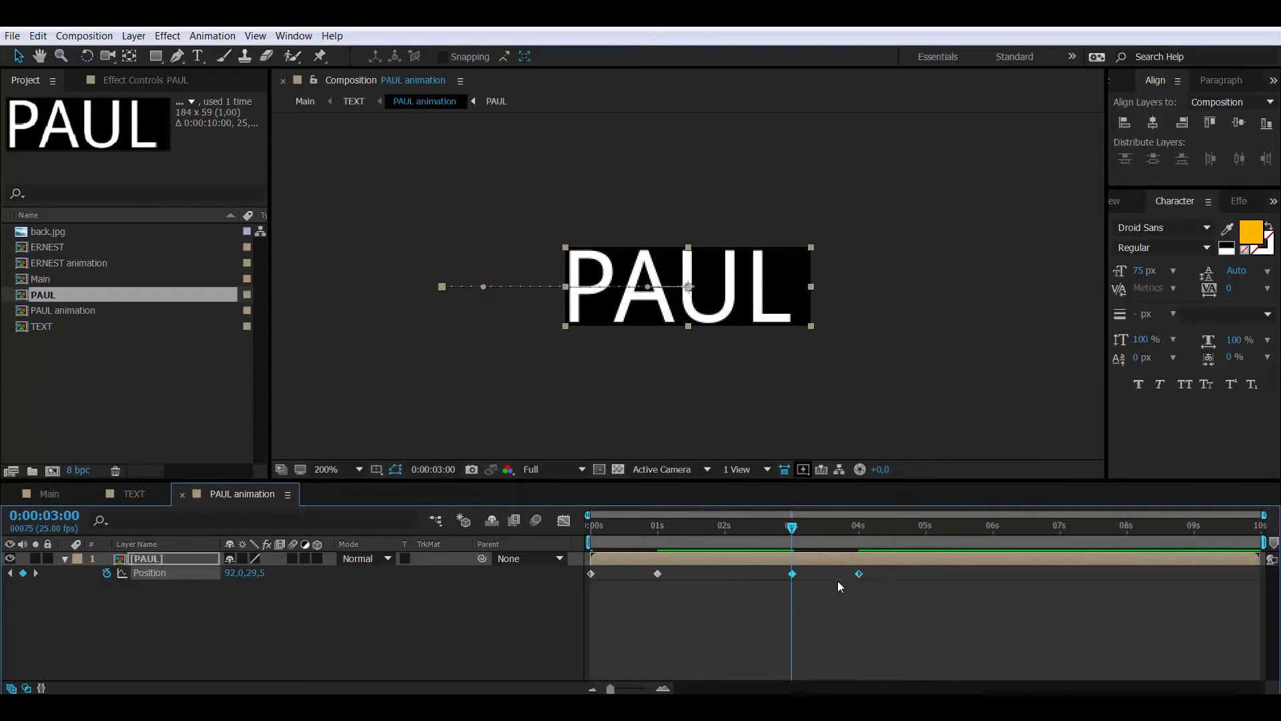
Apply Easy Ease to all PAUL Position keyframes and show their speed graph
drag(908, 597, 553, 571)
key(Home)
right_click(792, 572)
mouse_move(827, 565)
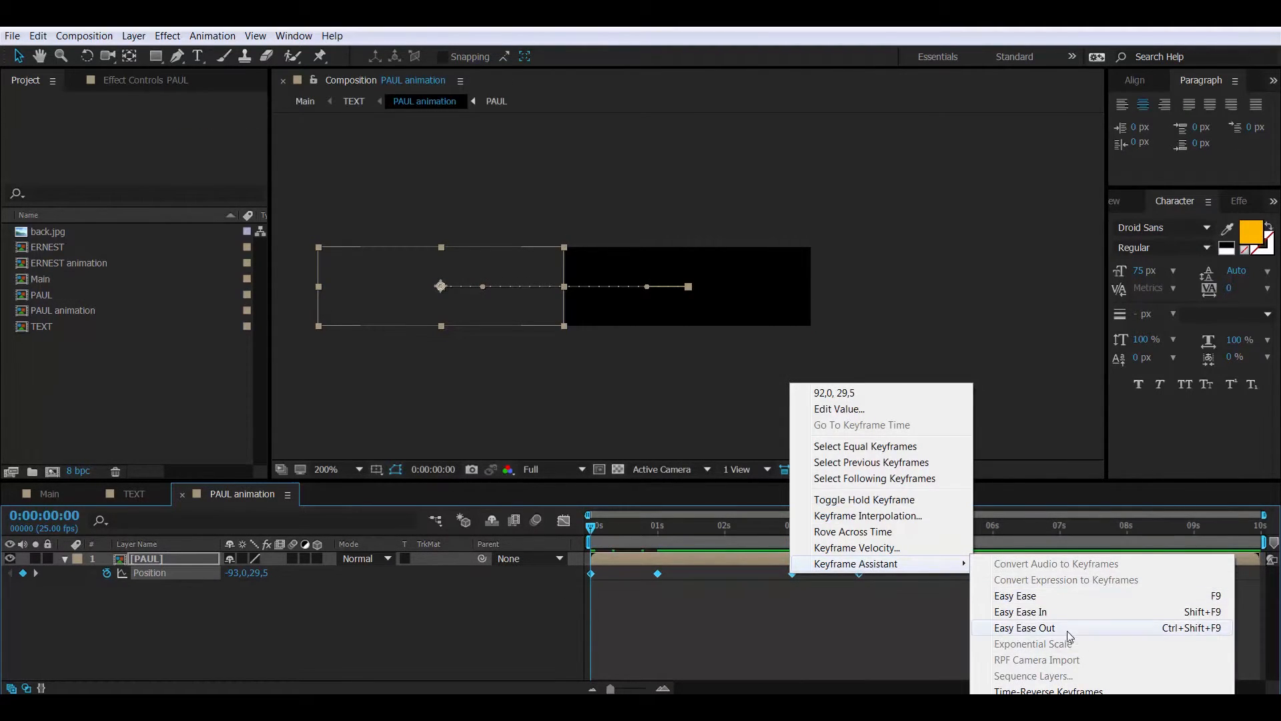
click(1062, 596)
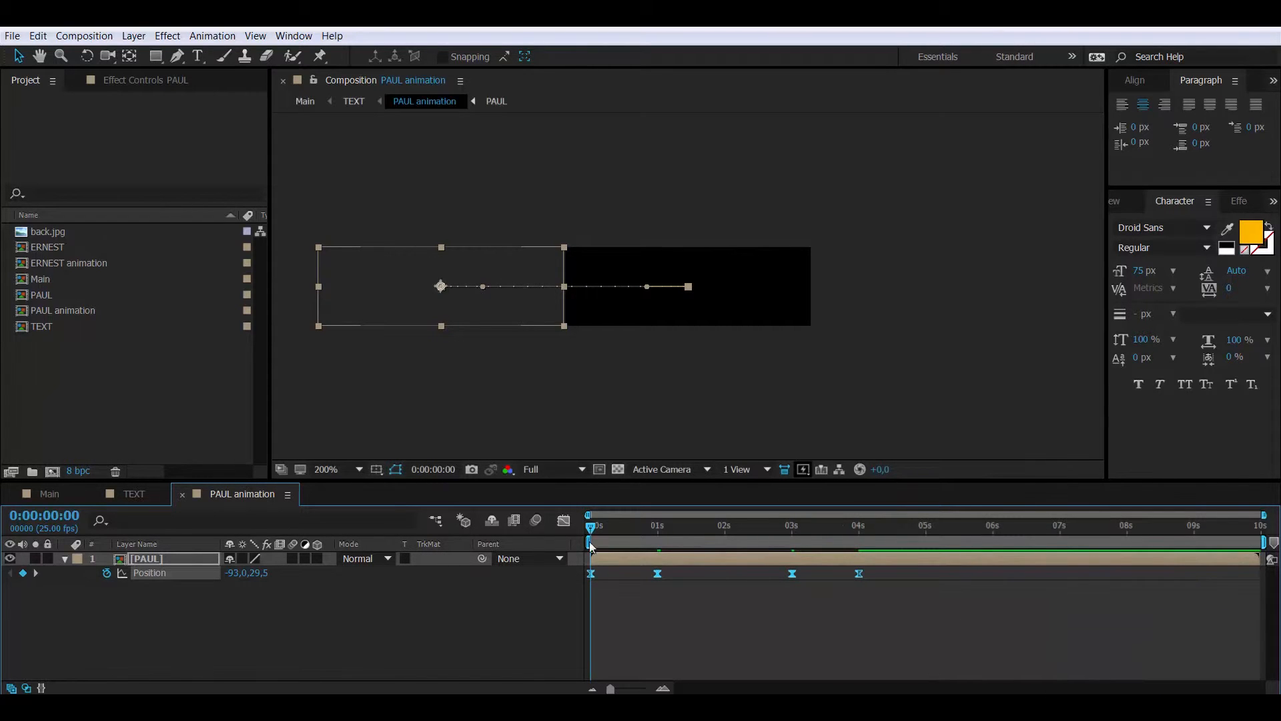
click(562, 522)
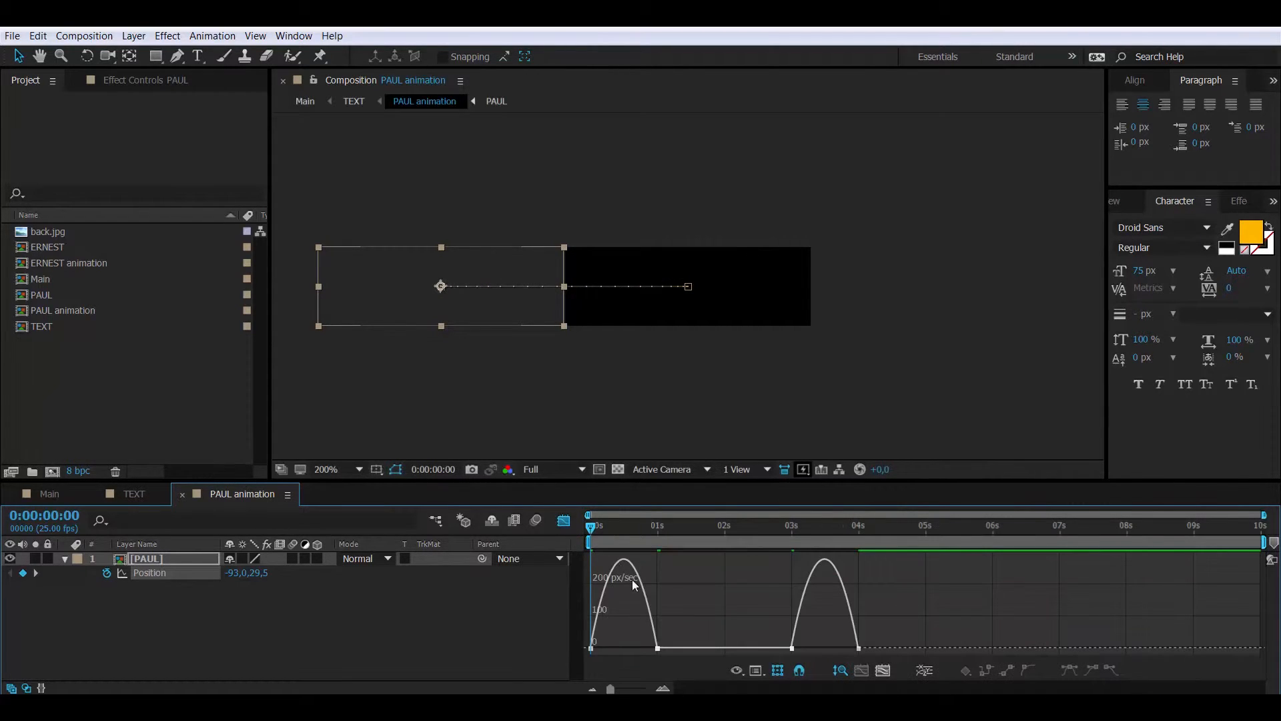
Stretch the 1s incoming and 3s outgoing influence handles, then preview PAUL's slide
click(658, 648)
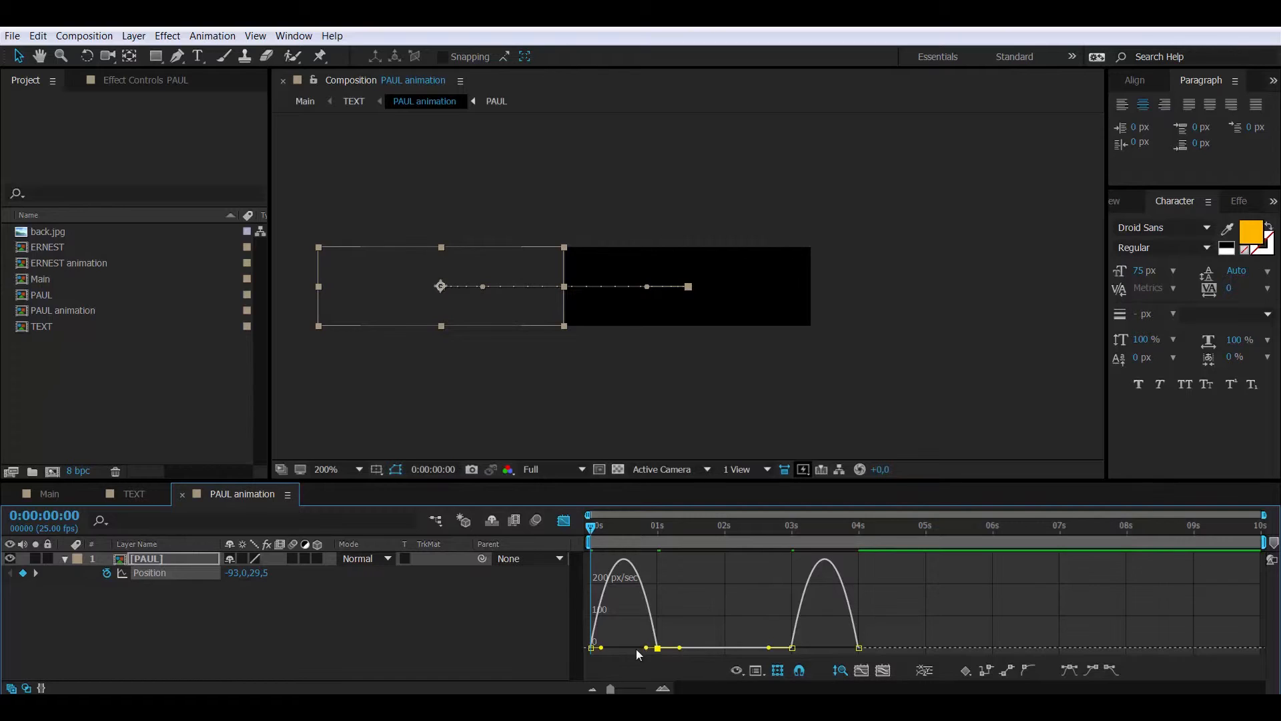
mouse_move(637, 649)
mouse_down()
mouse_move(606, 648)
mouse_move(625, 651)
mouse_up()
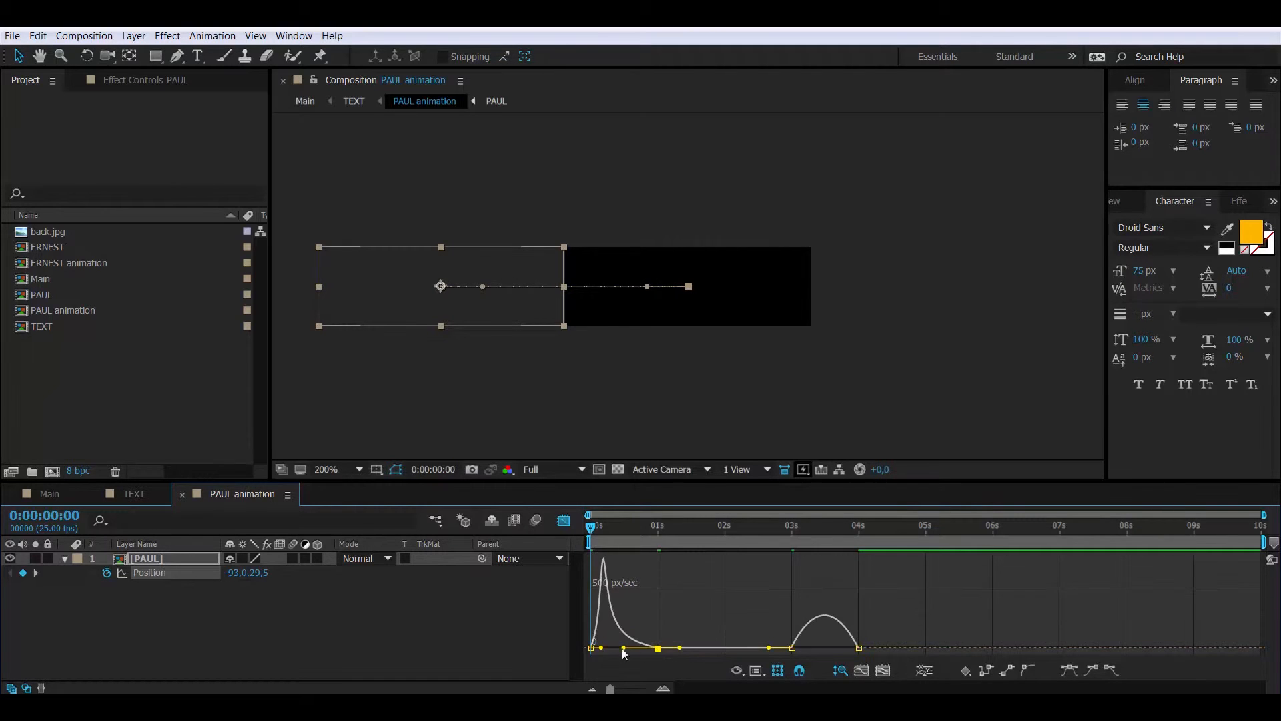
click(792, 648)
drag(802, 649, 851, 652)
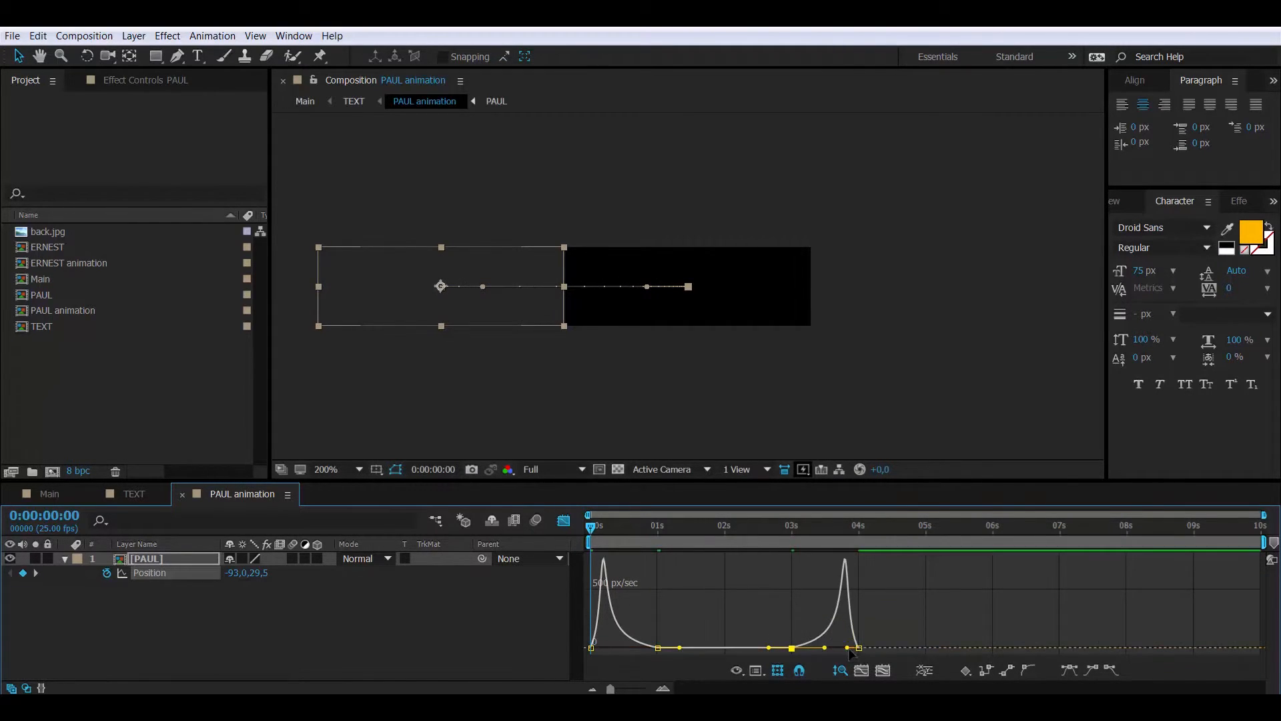
click(564, 521)
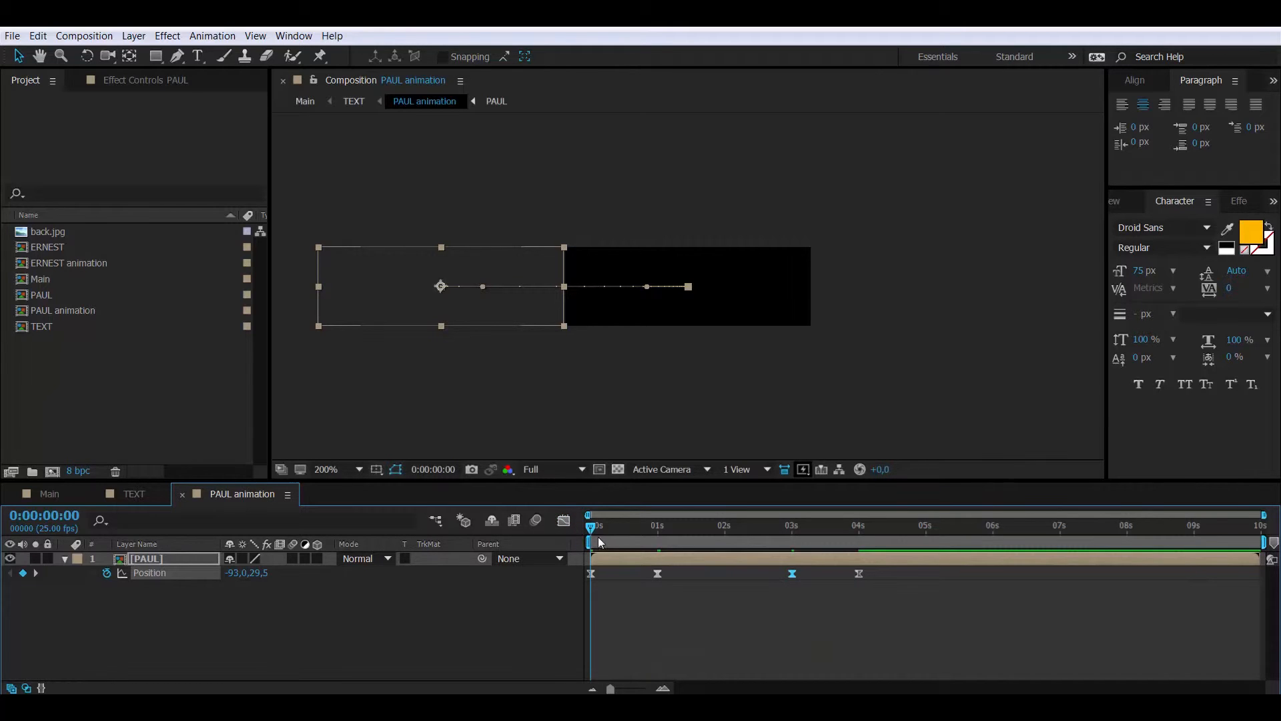
drag(607, 530, 551, 542)
Close PAUL animation and preview ERNEST and PAUL animating together in TEXT
click(180, 495)
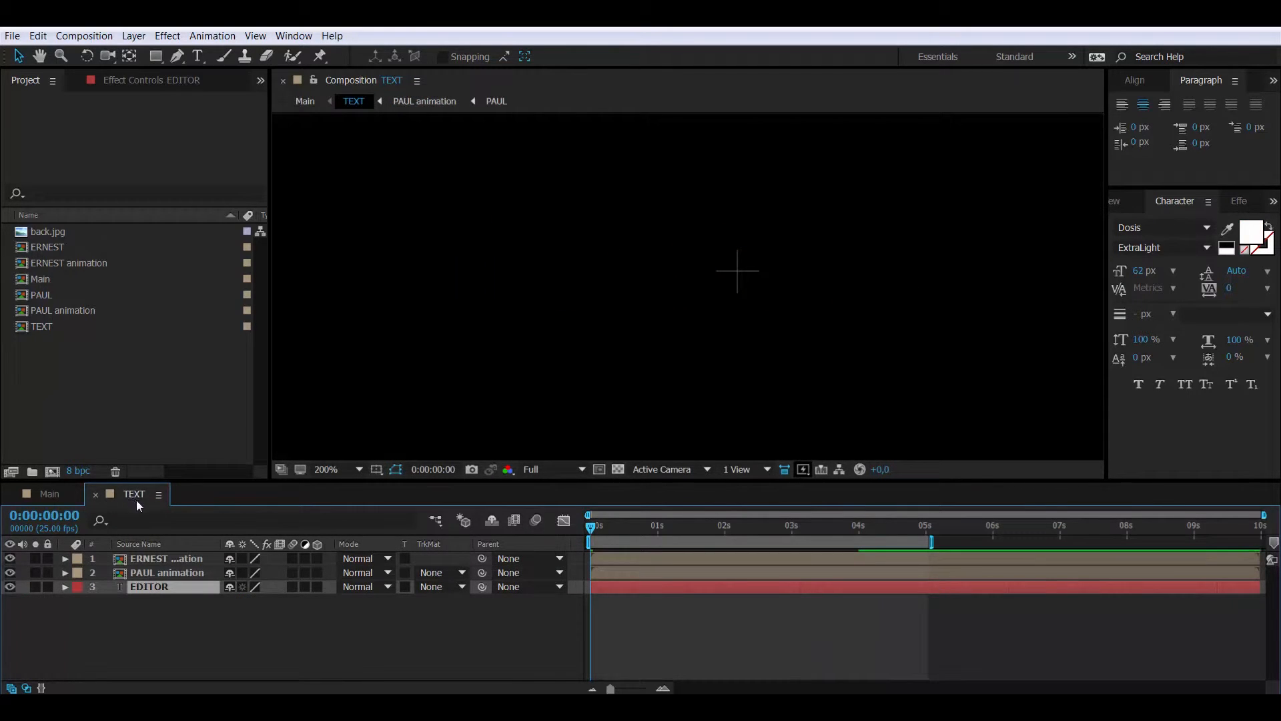
drag(613, 534, 679, 537)
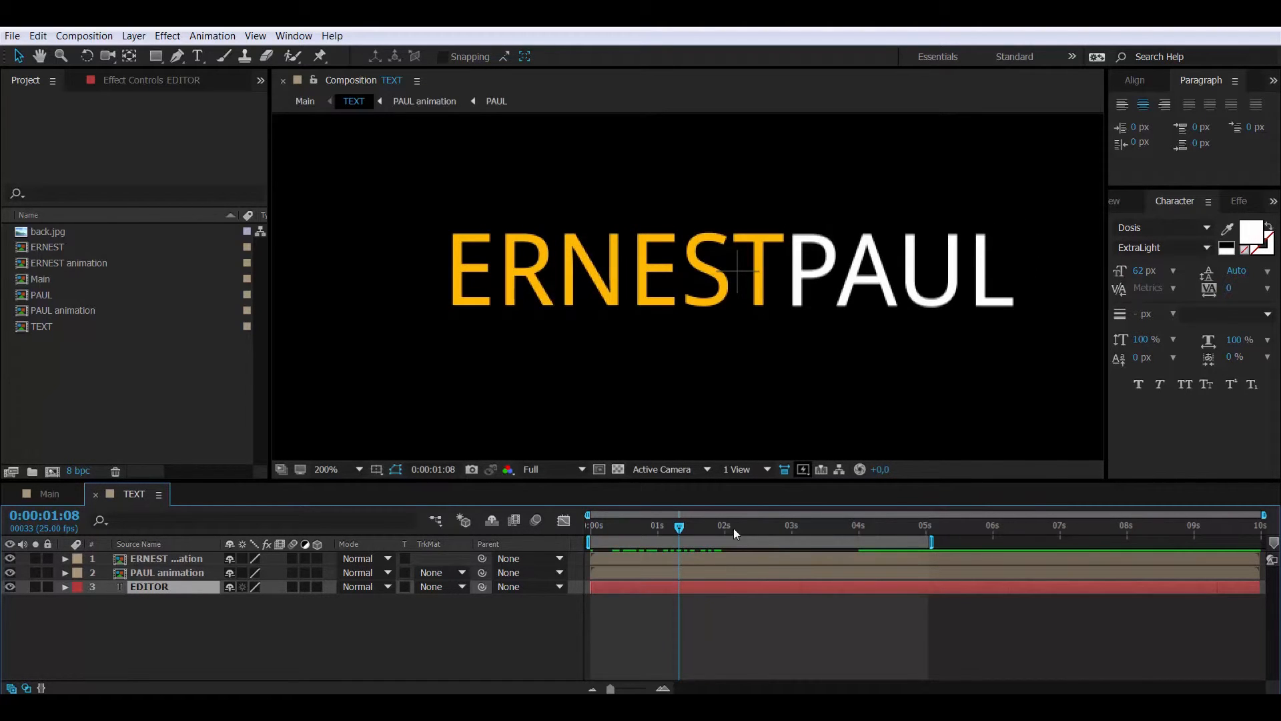
mouse_move(734, 528)
mouse_down()
mouse_move(762, 530)
mouse_move(727, 531)
mouse_up()
Pre-compose the EDITOR layer into a new composition named 'EDITOR animation'
right_click(155, 587)
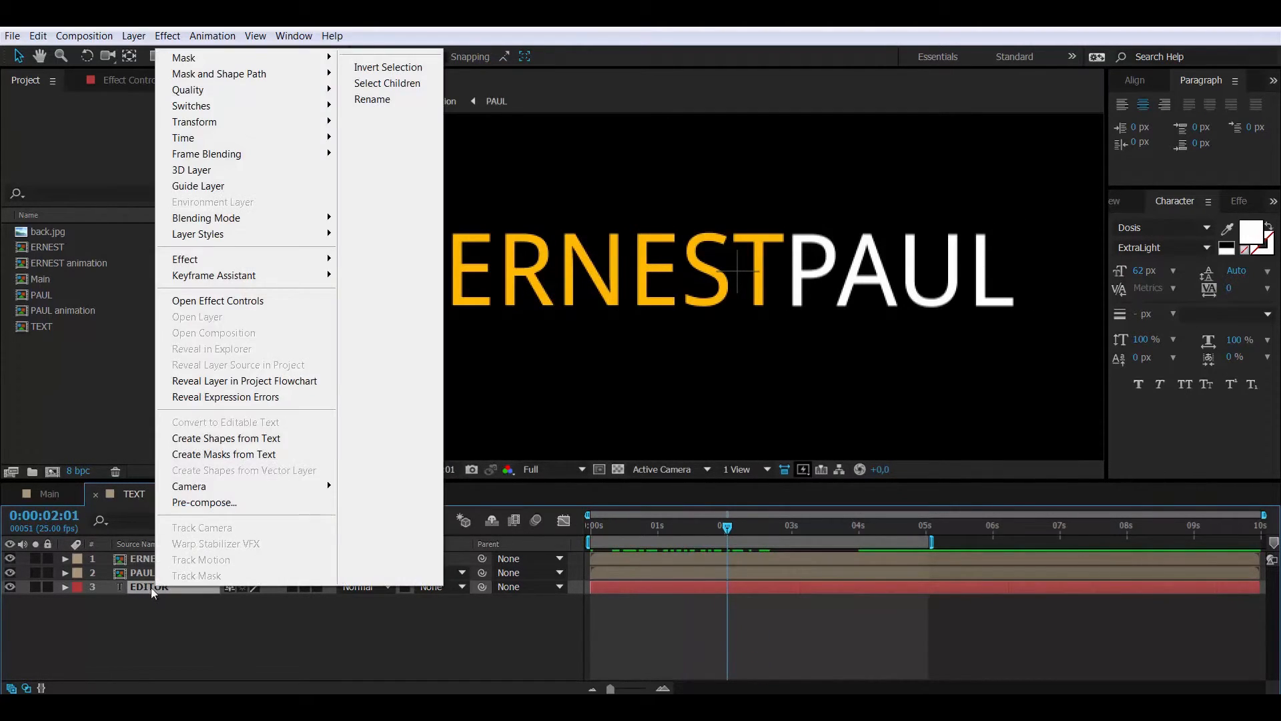
click(199, 504)
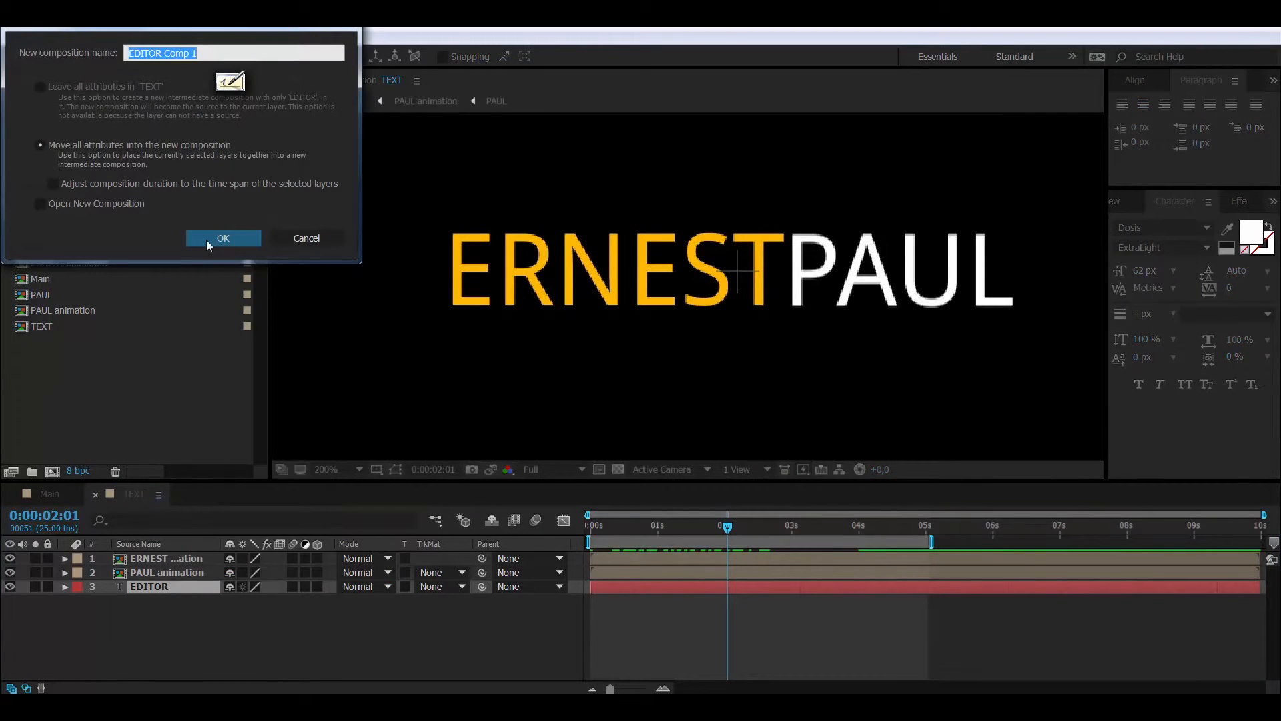
click(164, 53)
drag(165, 53, 202, 31)
text(a)
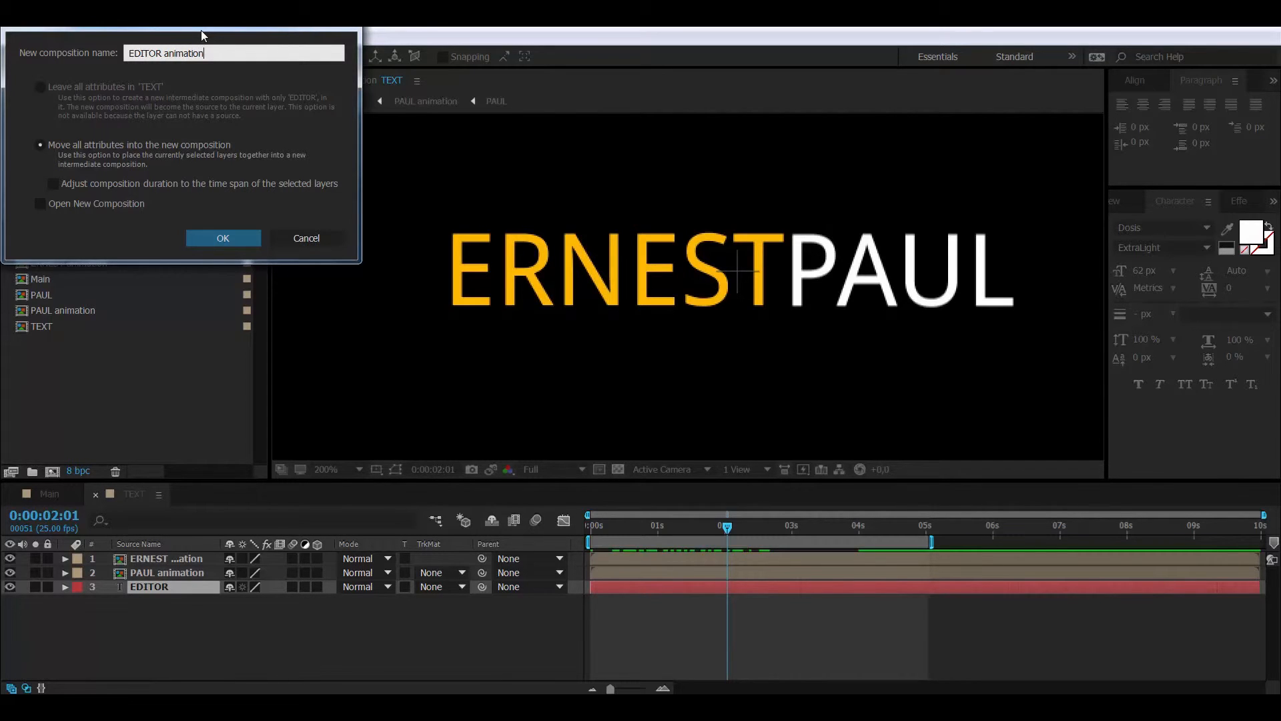
text(nimation)
key(Return)
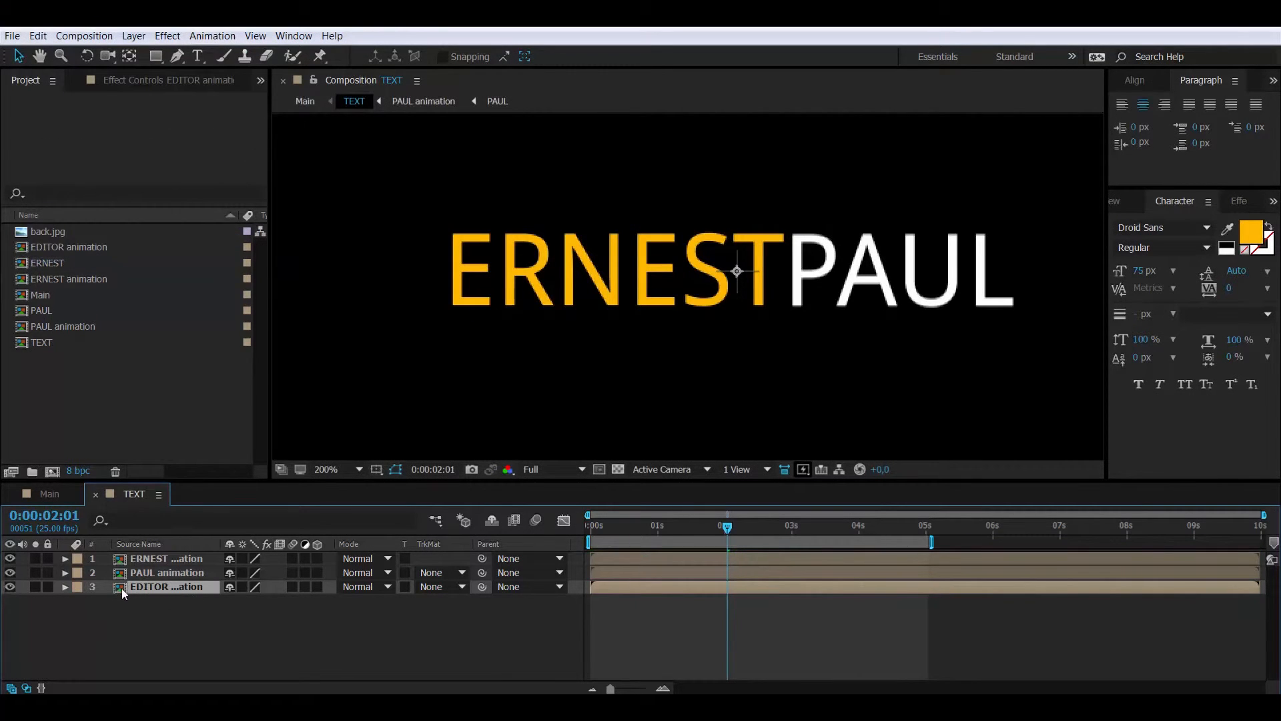
Open EDITOR animation, fit the view, and move the EDITOR text to the centre
double_click(121, 587)
click(335, 467)
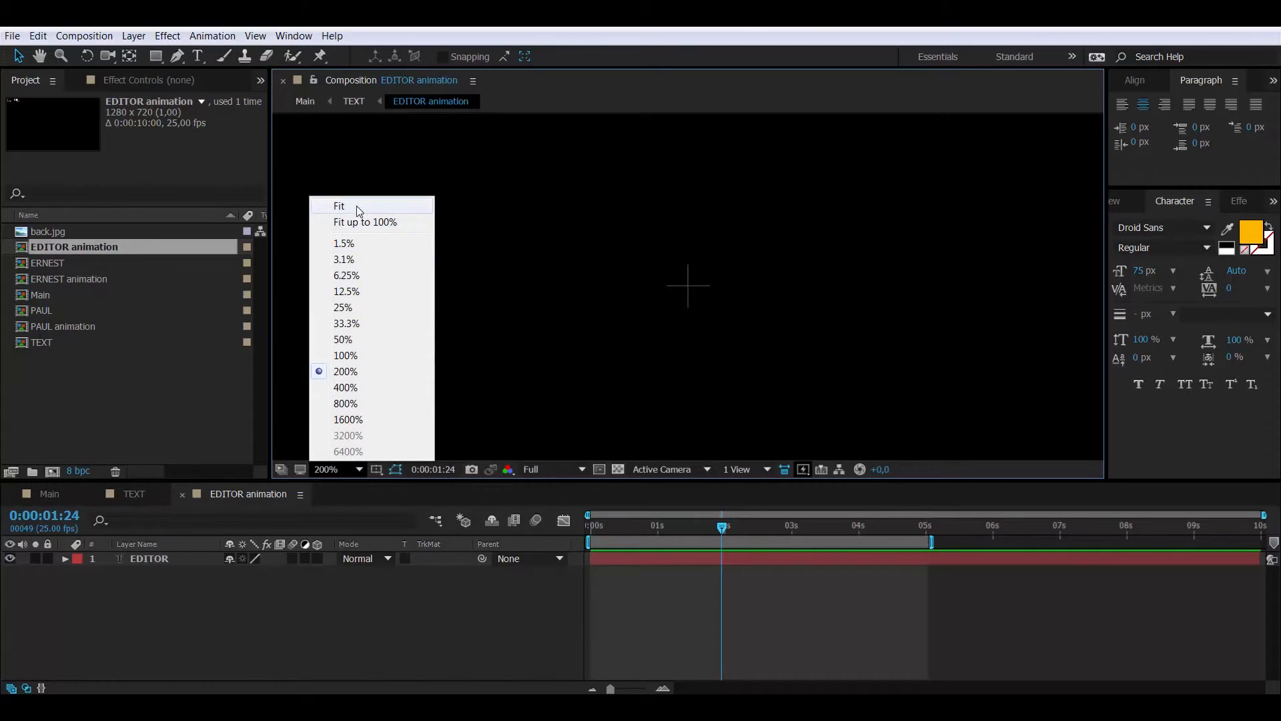
click(359, 210)
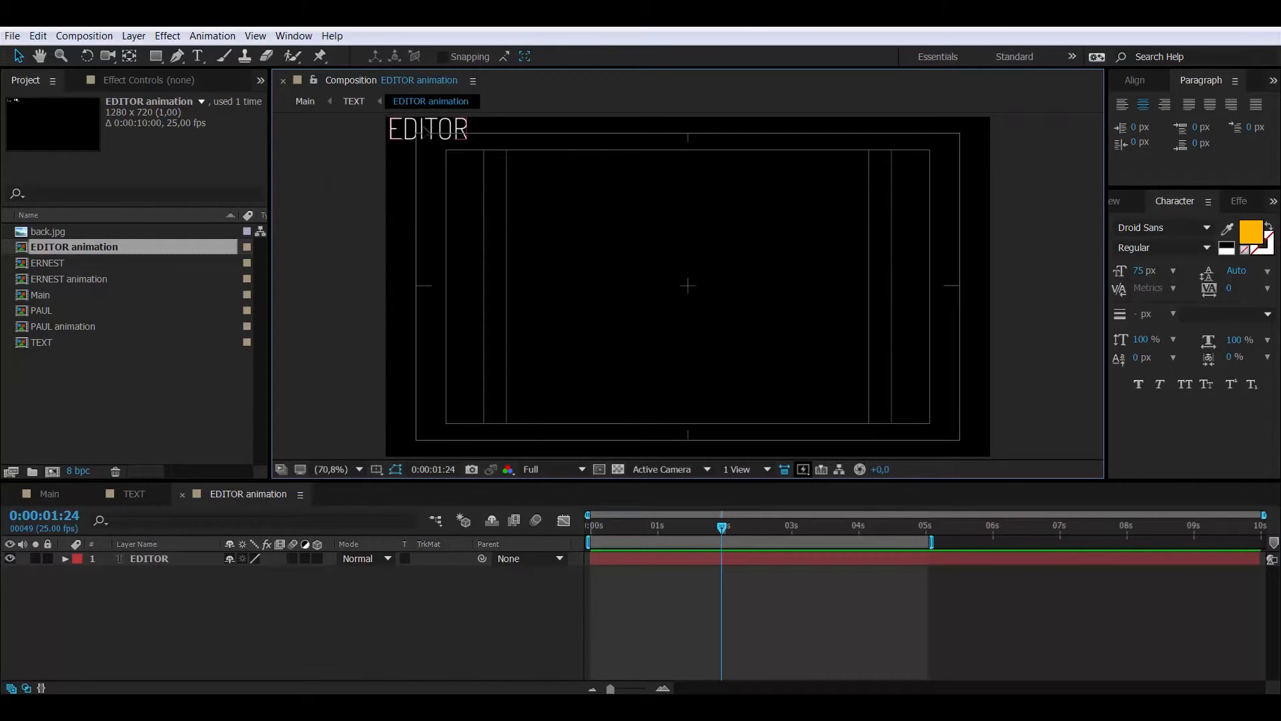
drag(426, 138, 686, 298)
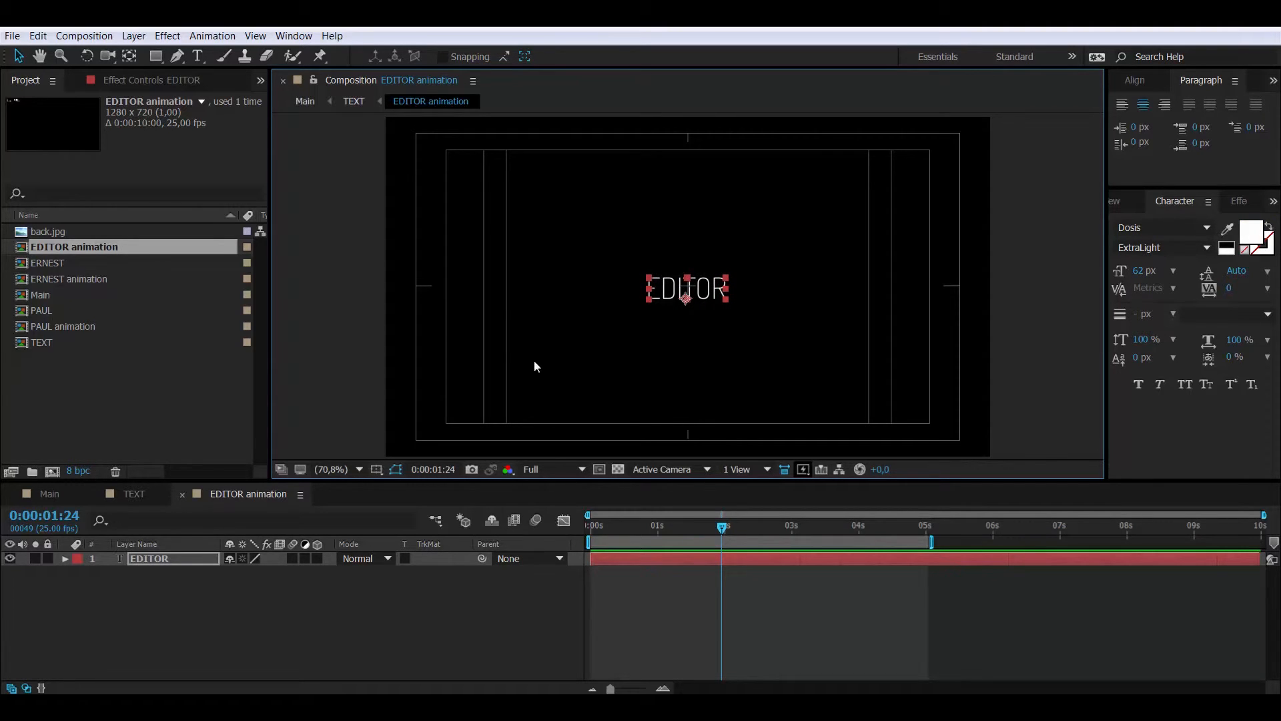
Hide title/action safe guides, zoom to 200%, and crop the comp to a region around EDITOR
click(376, 469)
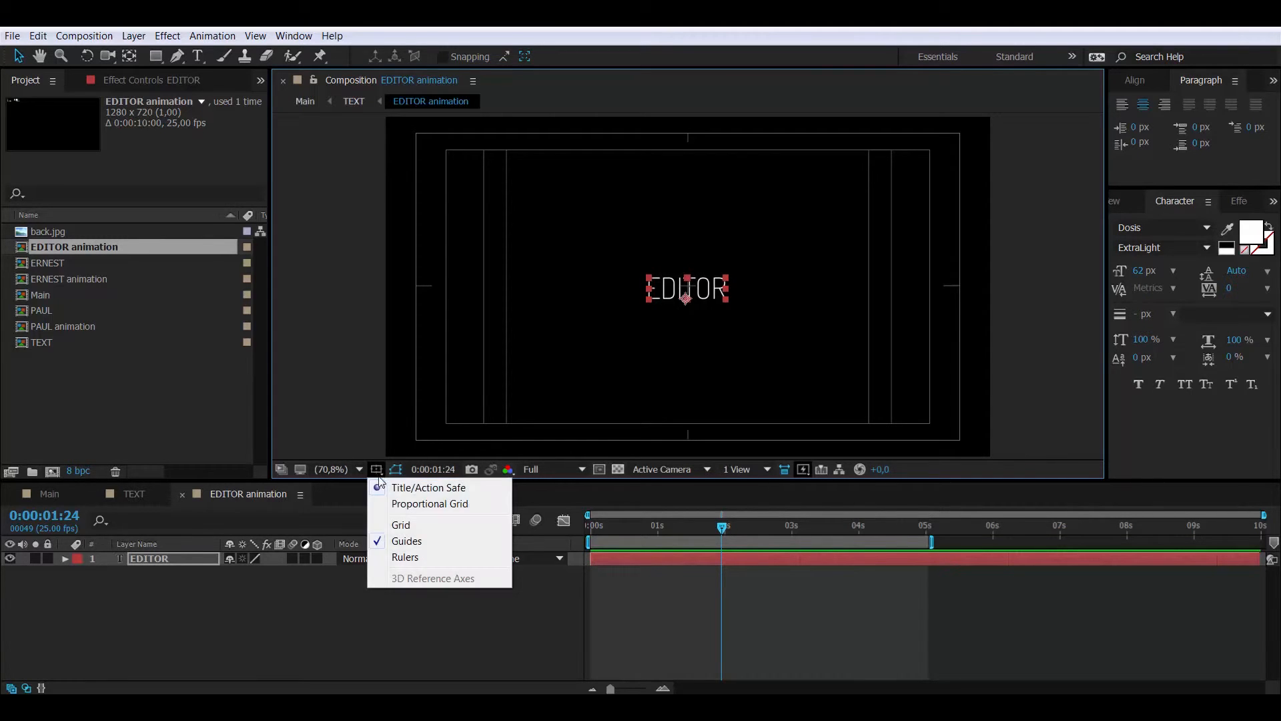
click(400, 487)
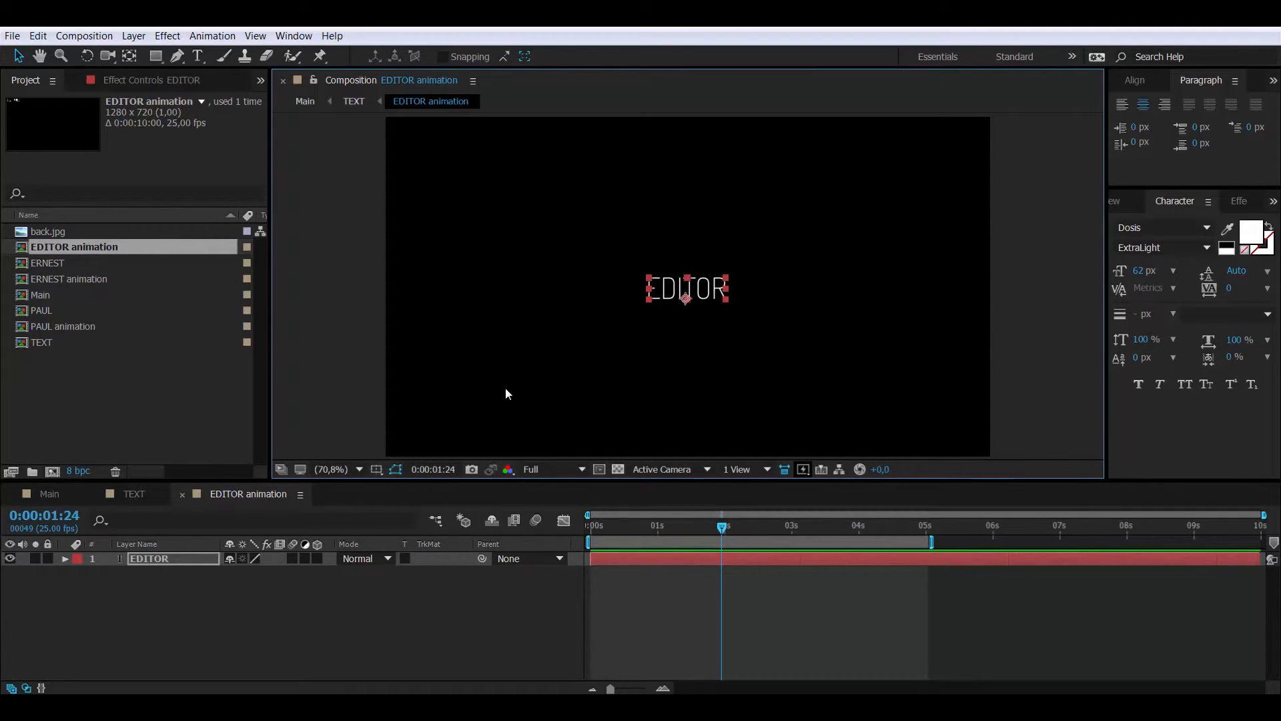
click(331, 471)
click(357, 355)
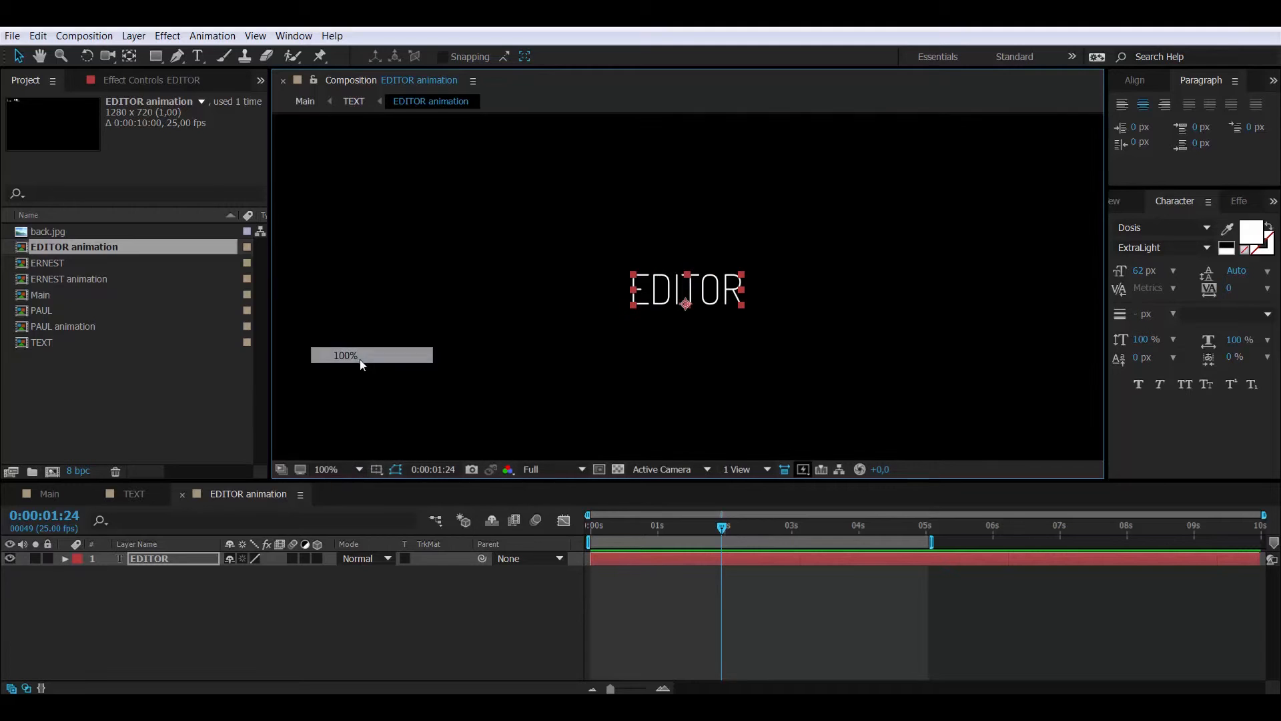
click(328, 471)
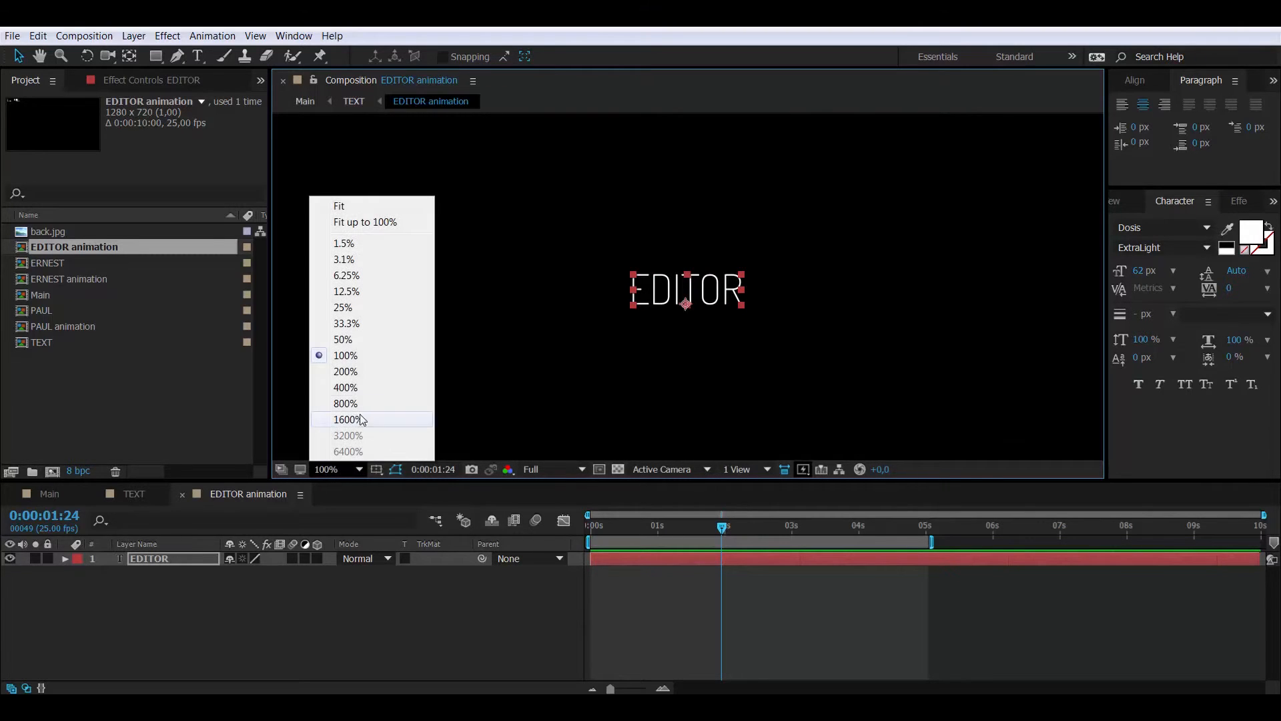
click(363, 372)
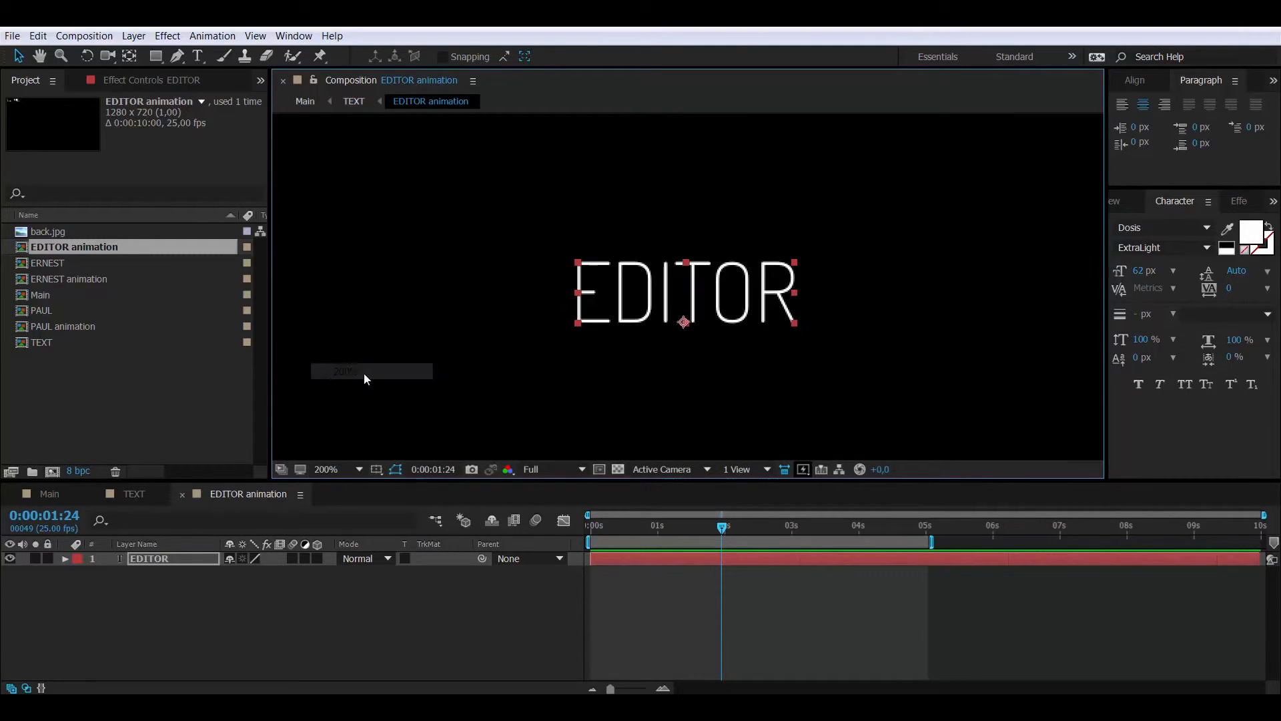
click(599, 471)
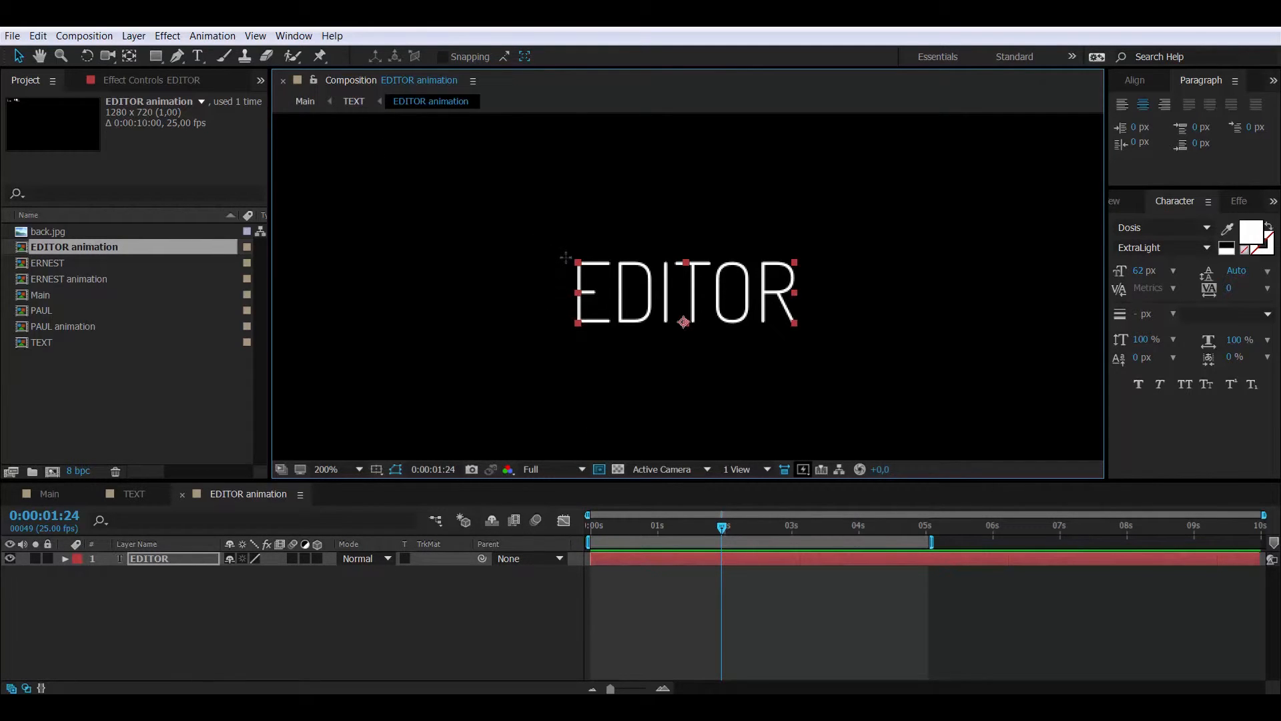
drag(550, 257, 812, 332)
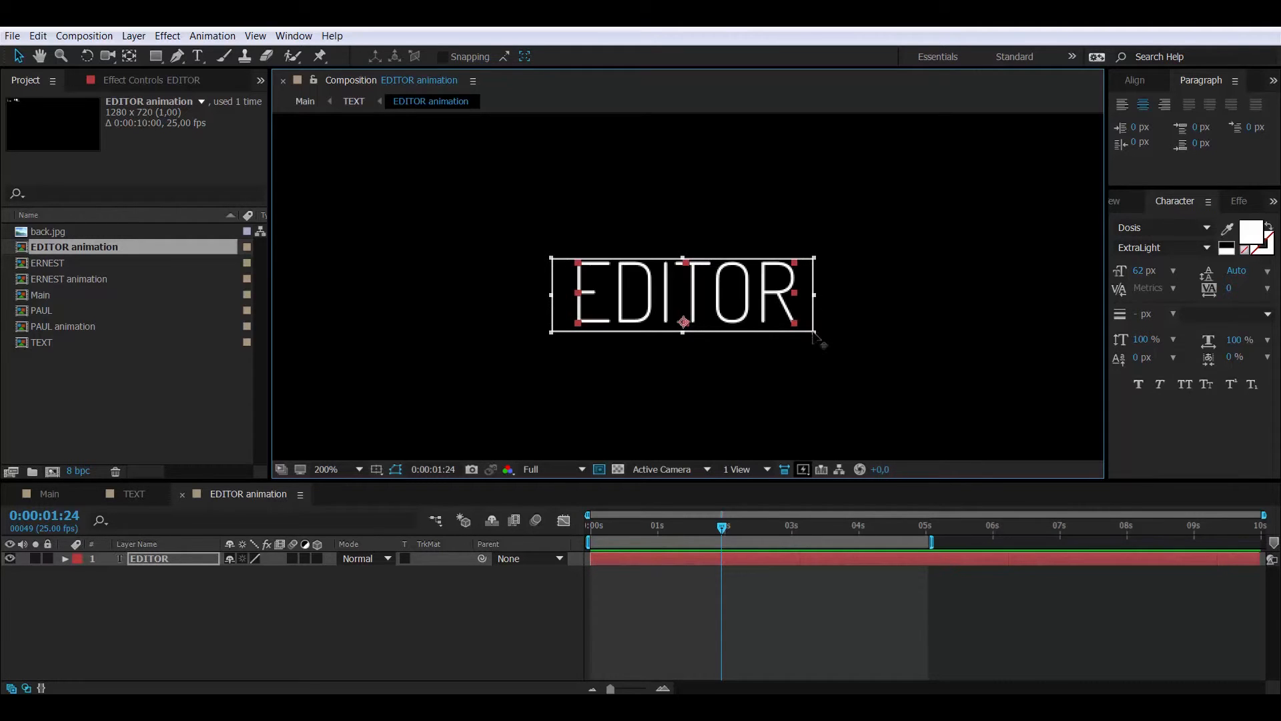
click(97, 36)
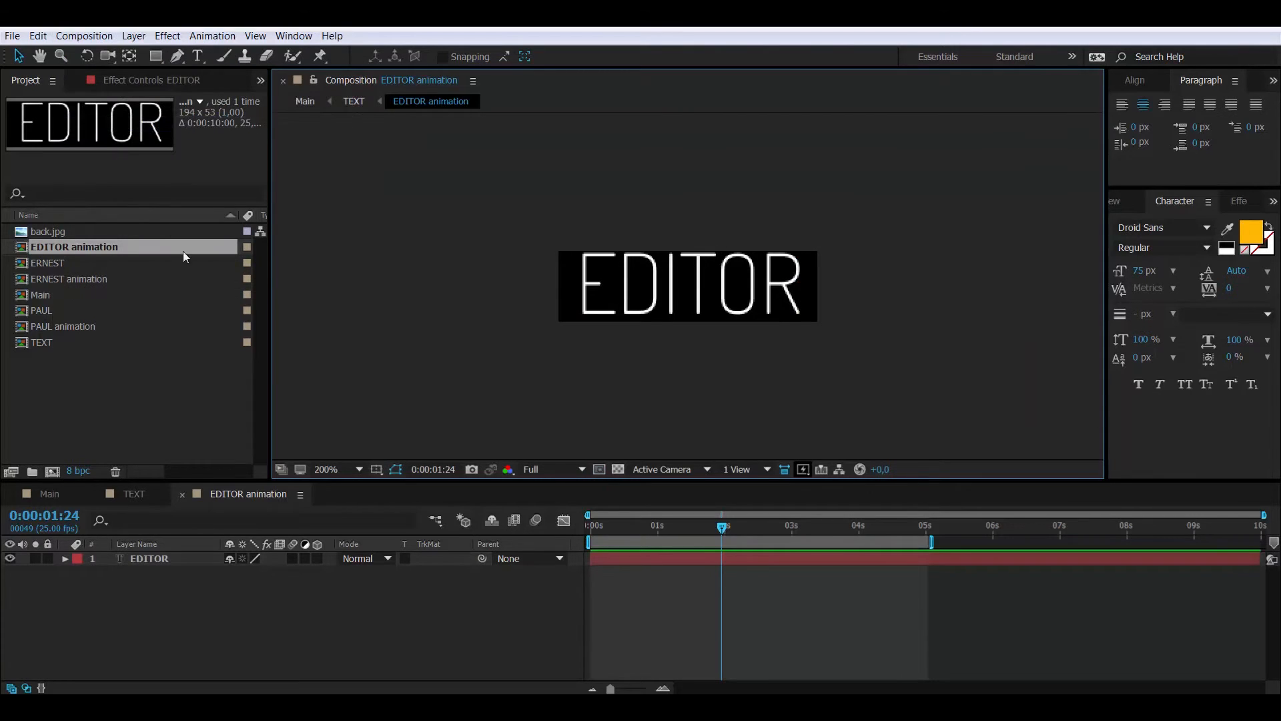
Pre-compose the EDITOR text layer as 'EDITOR' and open the new precomp
click(162, 561)
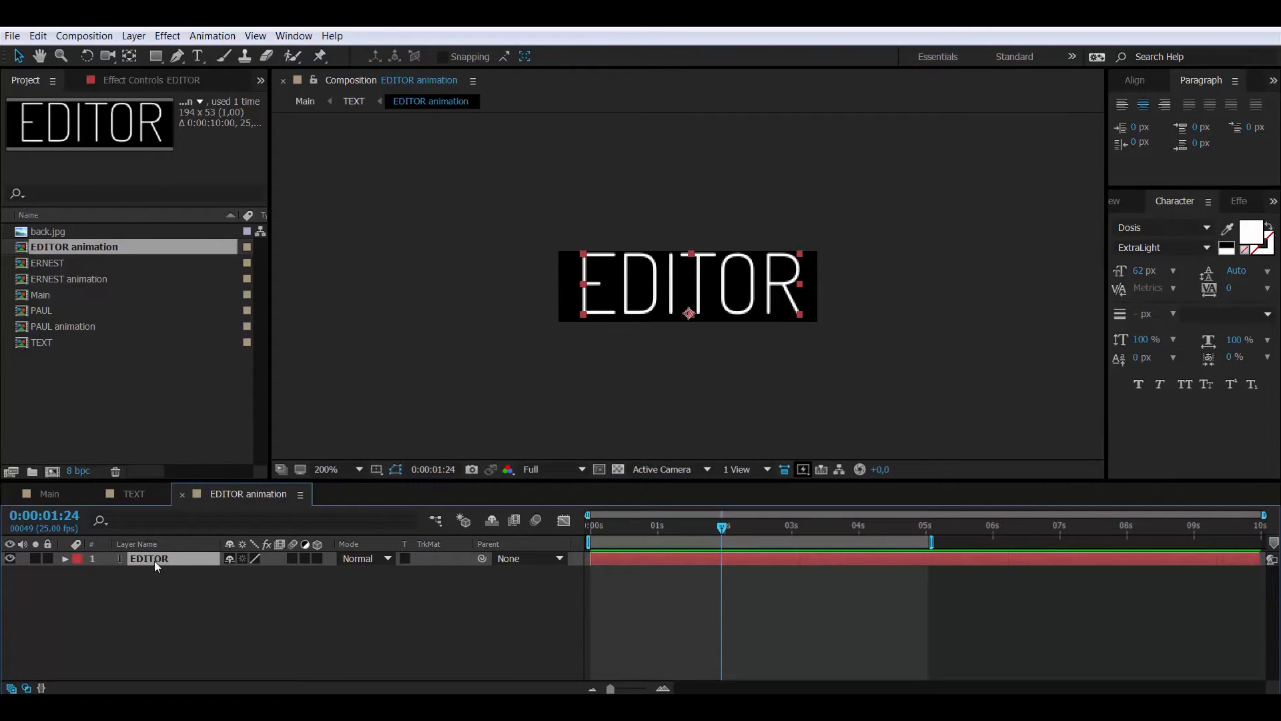
right_click(154, 560)
click(247, 470)
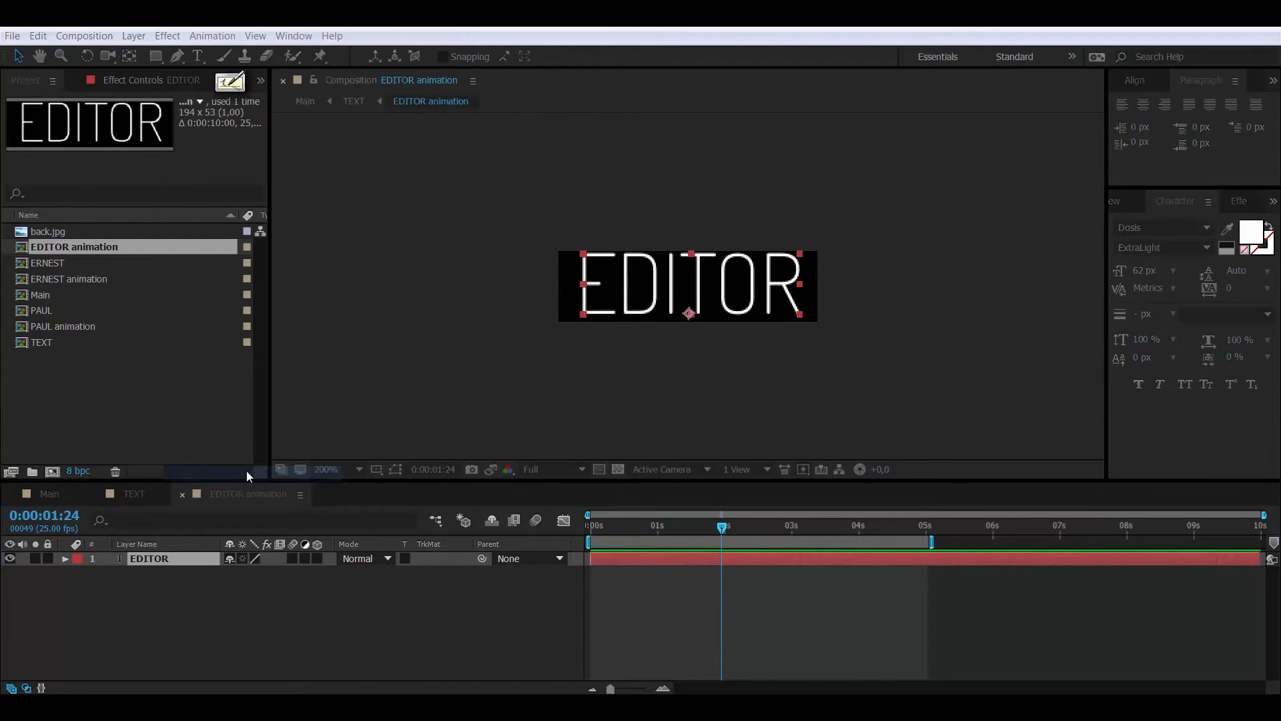
drag(158, 52, 215, 54)
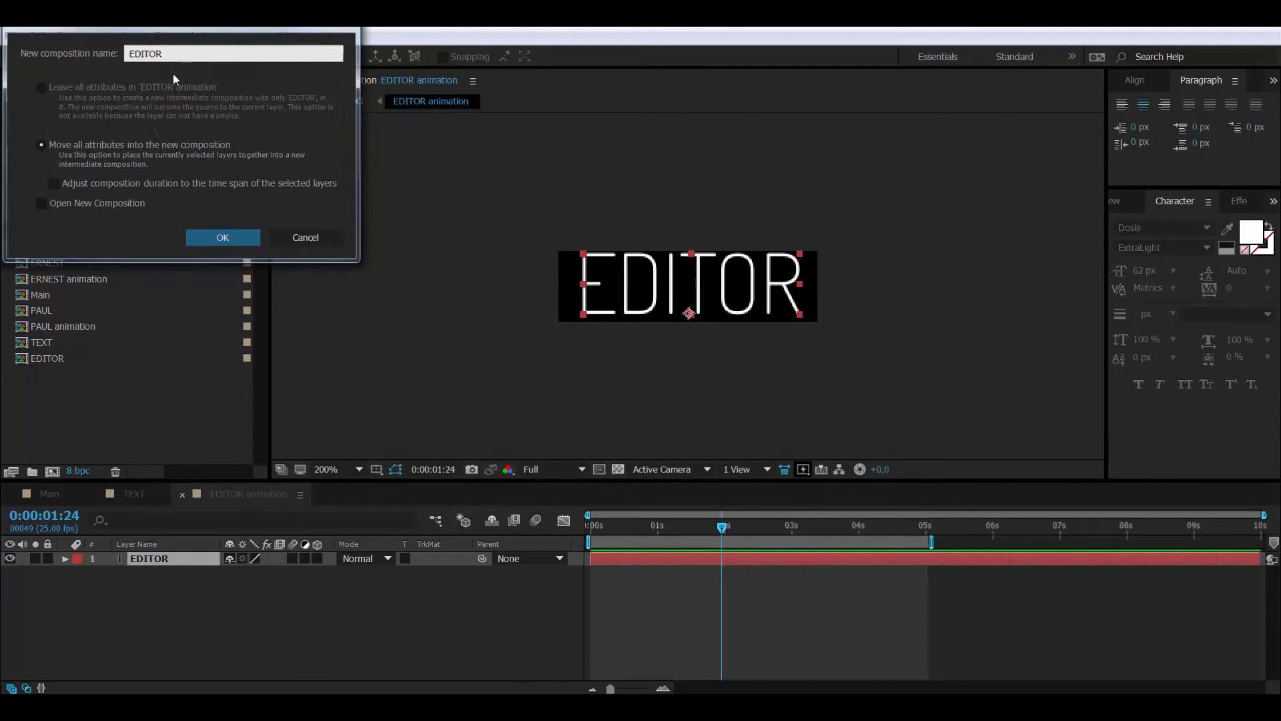
key(Return)
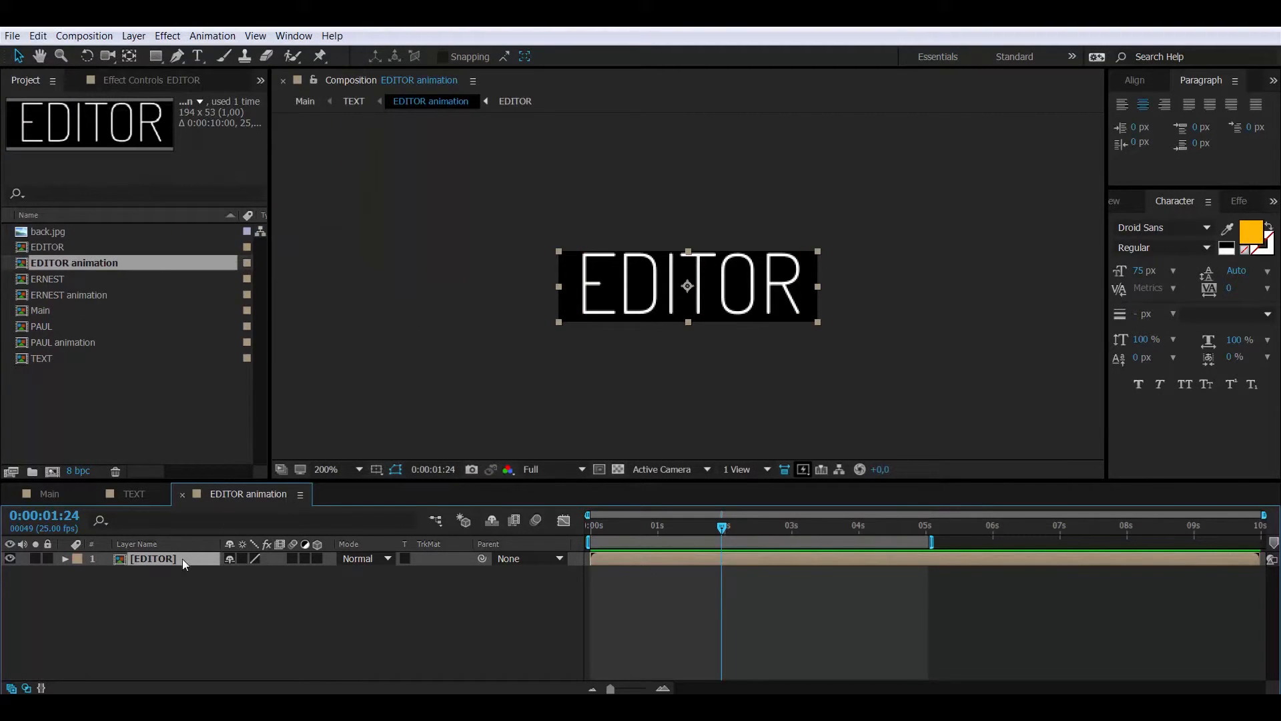
double_click(123, 558)
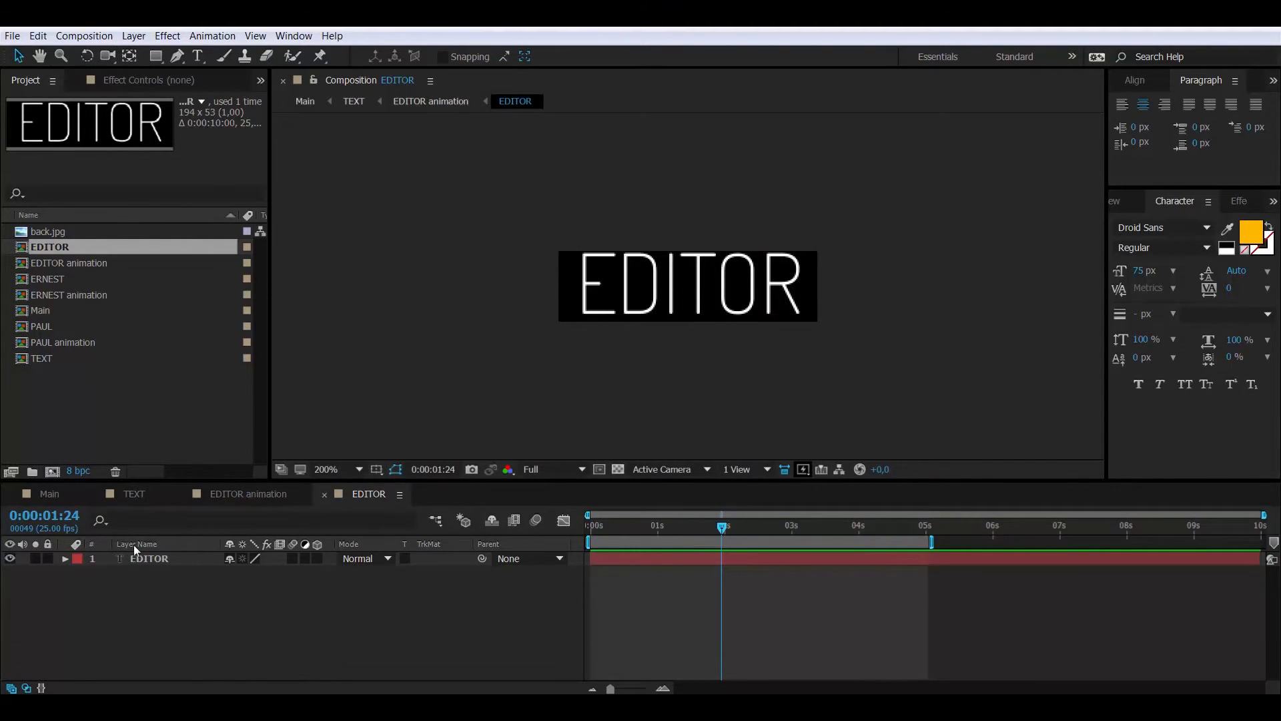
Centre EDITOR horizontally in the composition and show its Position property
click(152, 558)
click(1138, 79)
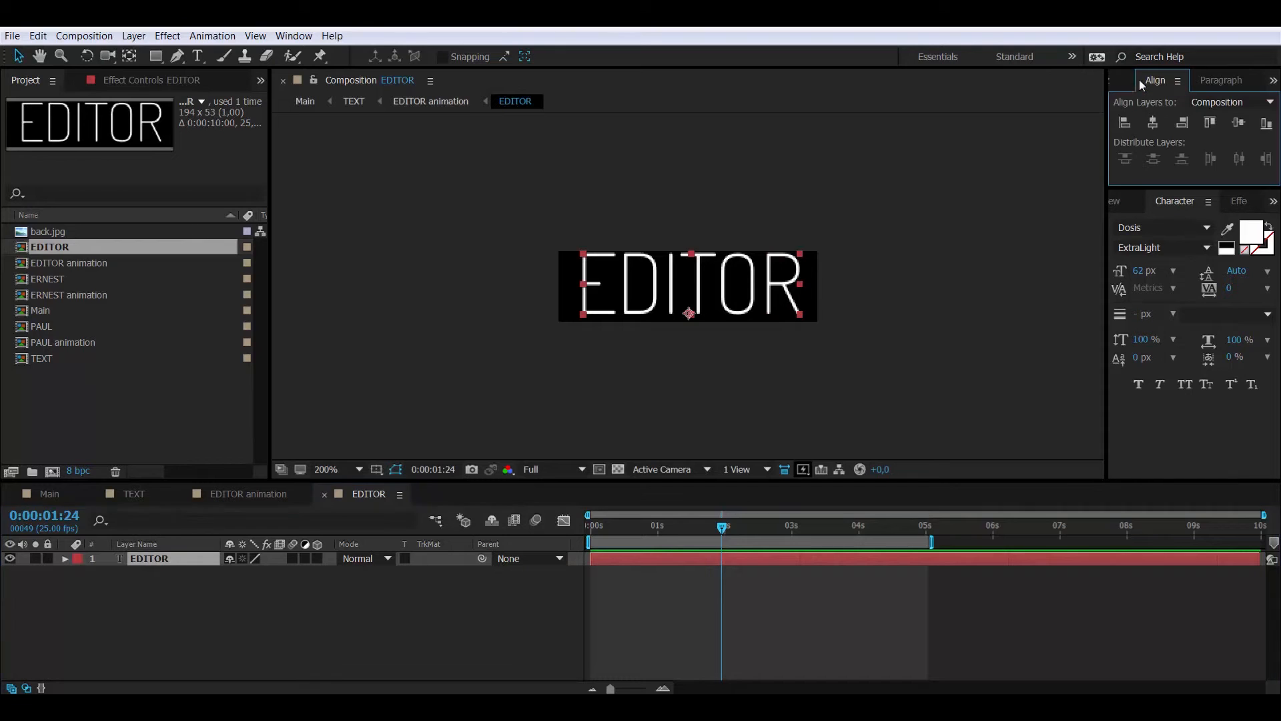
click(1153, 123)
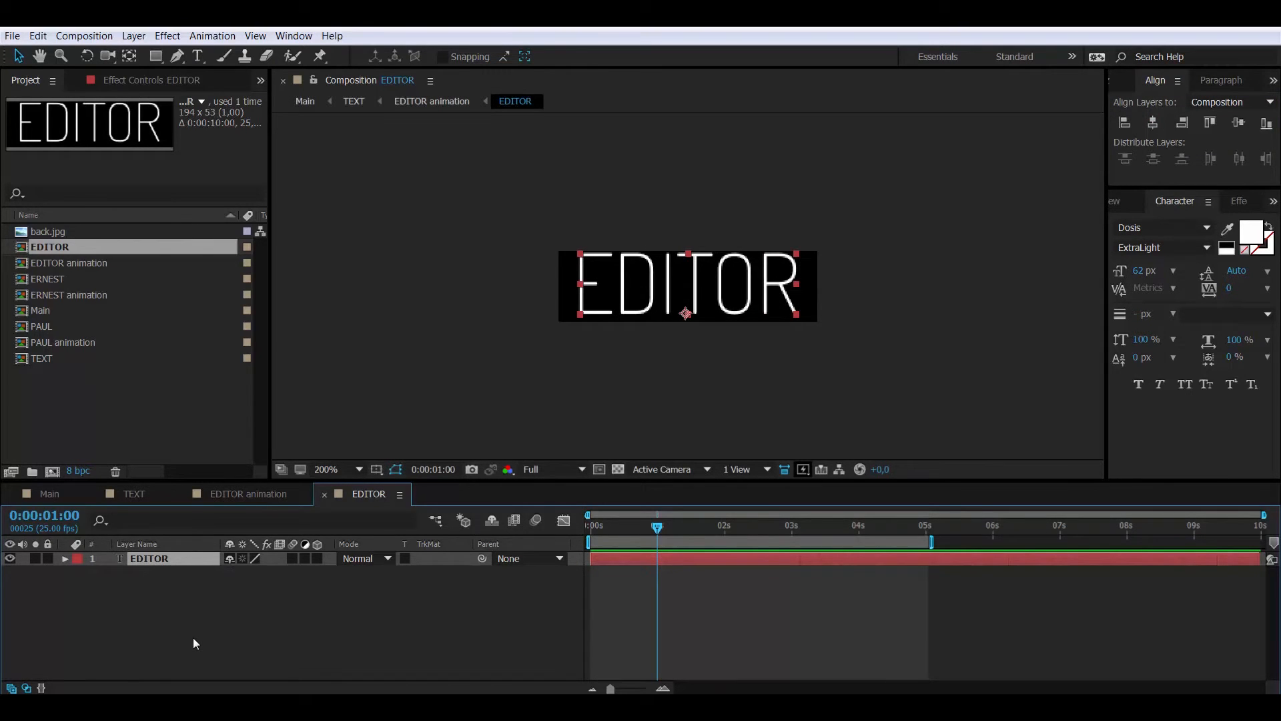
key(p)
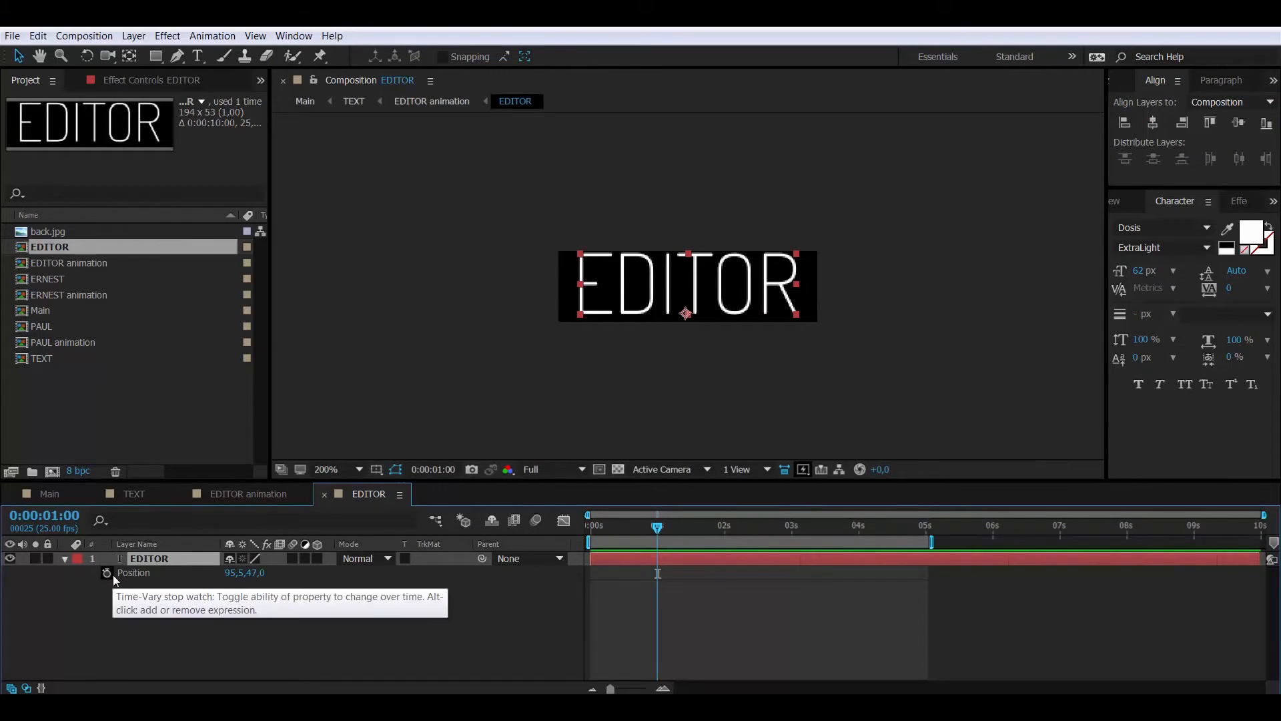
Keyframe EDITOR's Position at 1 second, with EDITOR raised out of frame at 0s
click(66, 524)
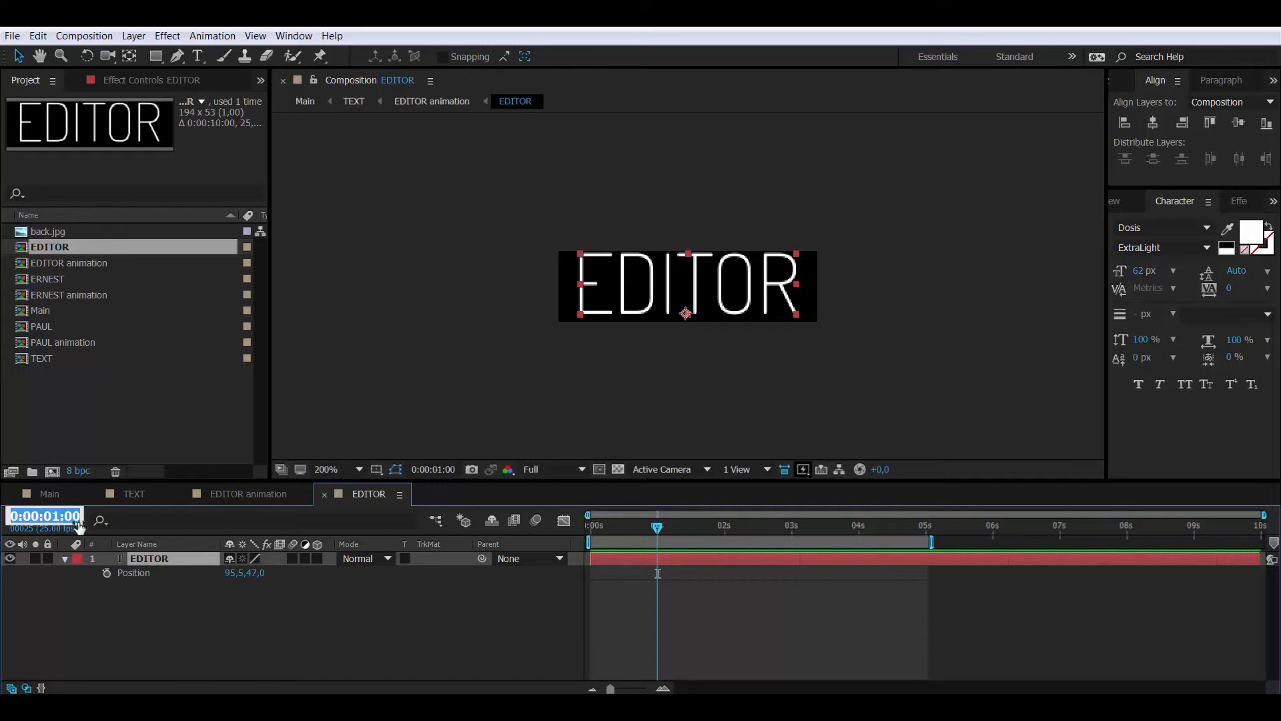
text(100)
key(Return)
click(106, 572)
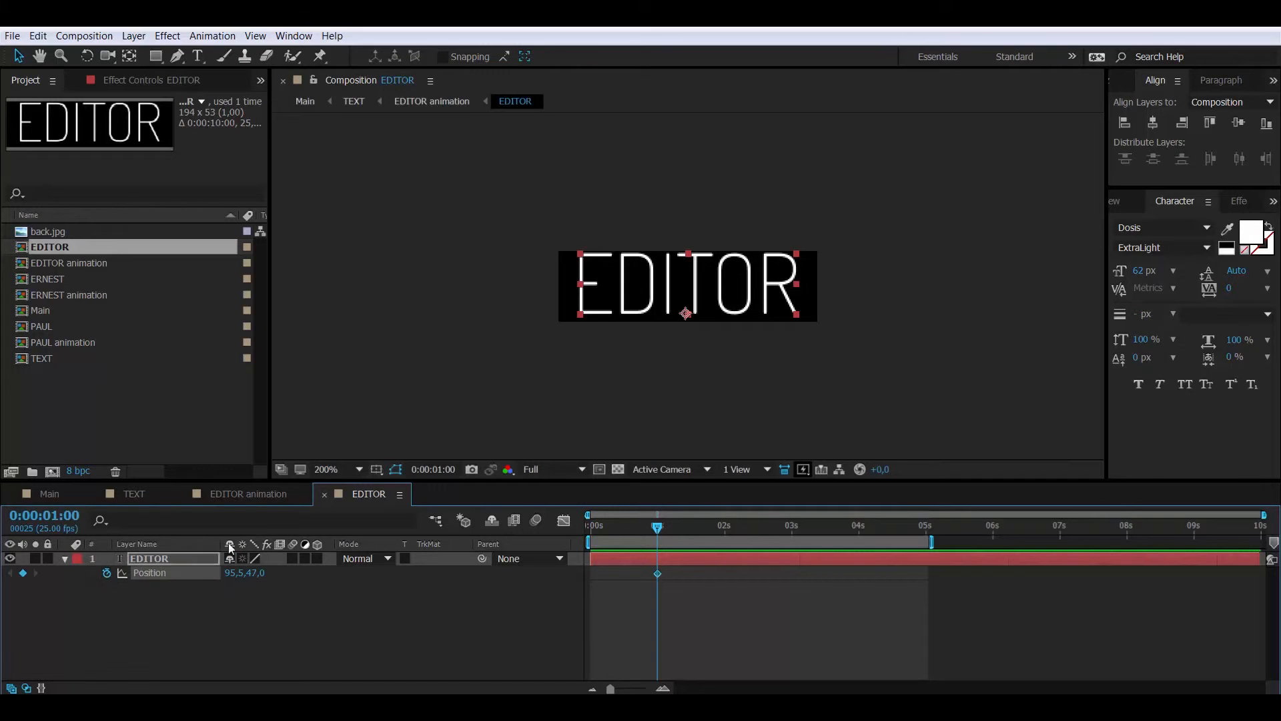
drag(598, 529, 536, 534)
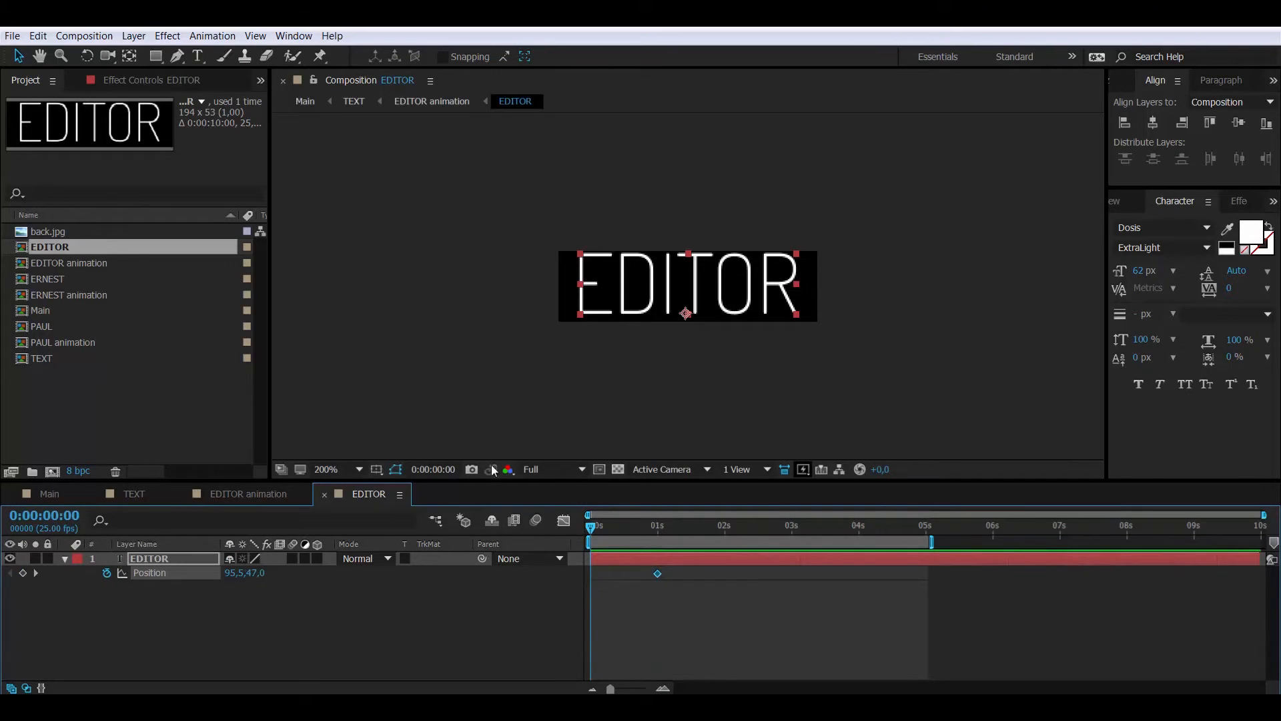
drag(631, 314, 673, 249)
Paste the two Position keyframes at 3 seconds
drag(665, 582, 588, 578)
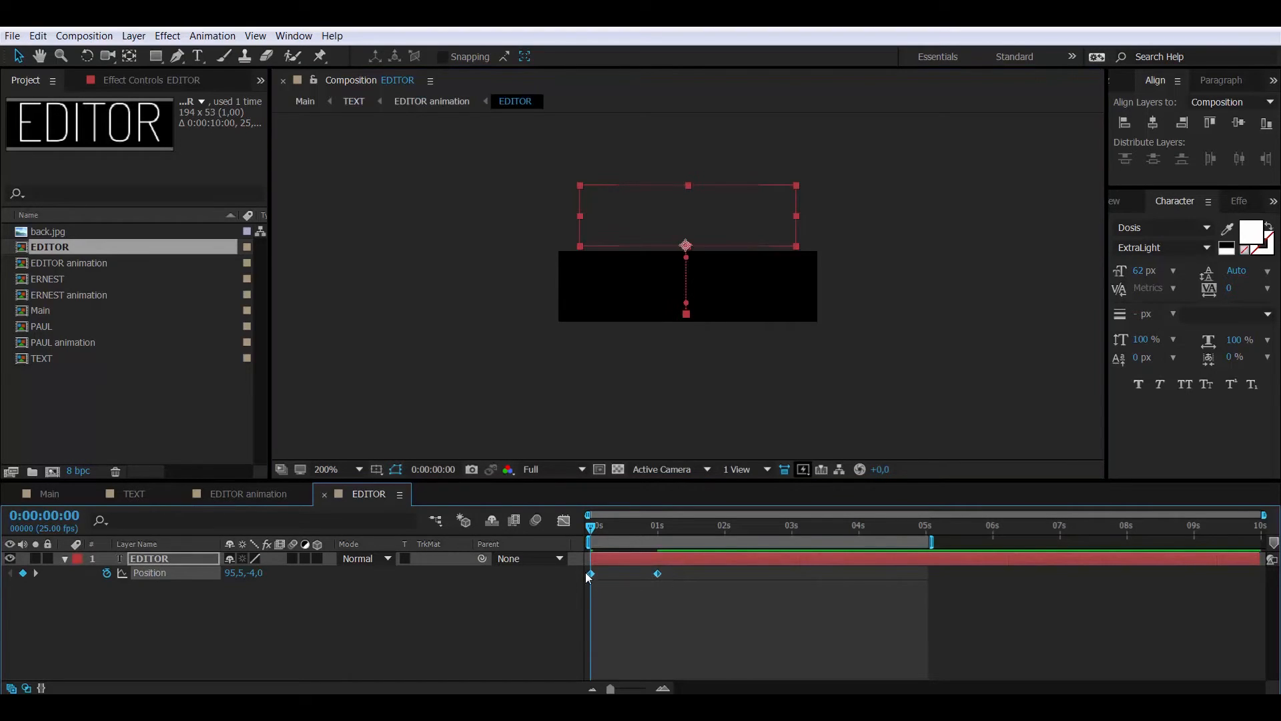
click(78, 515)
text(300)
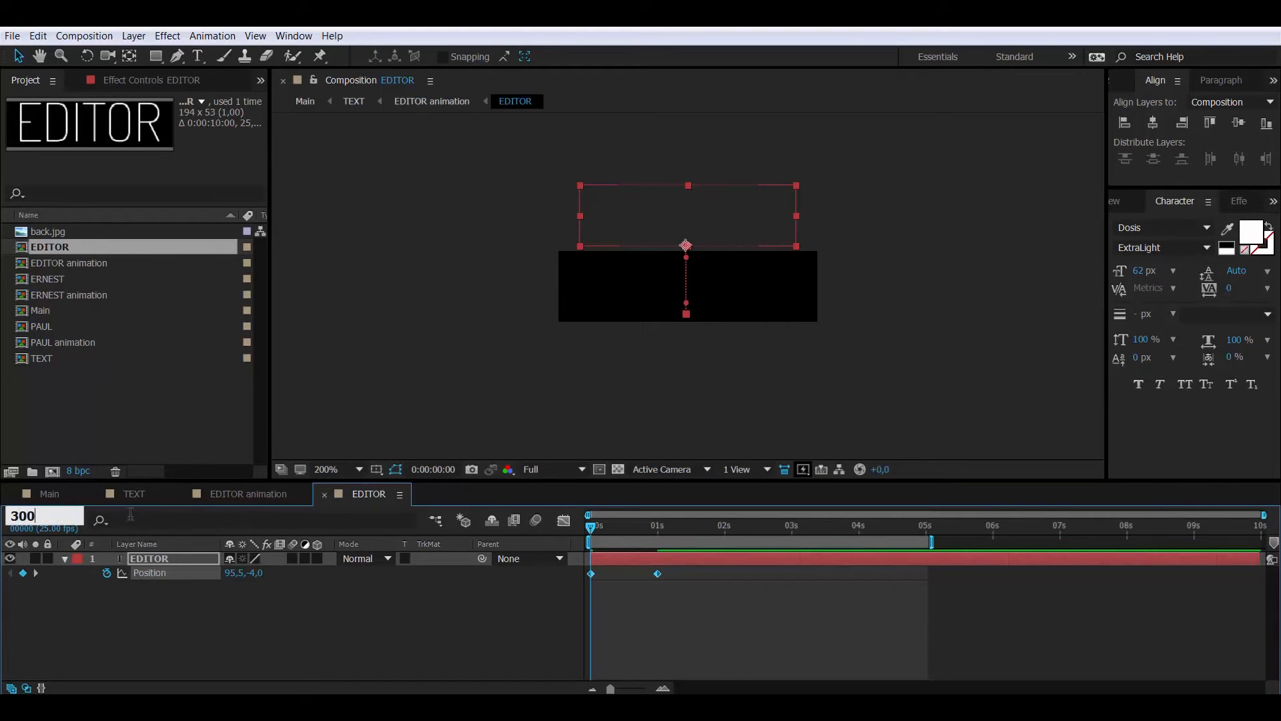
key(Return)
key(ctrl+v)
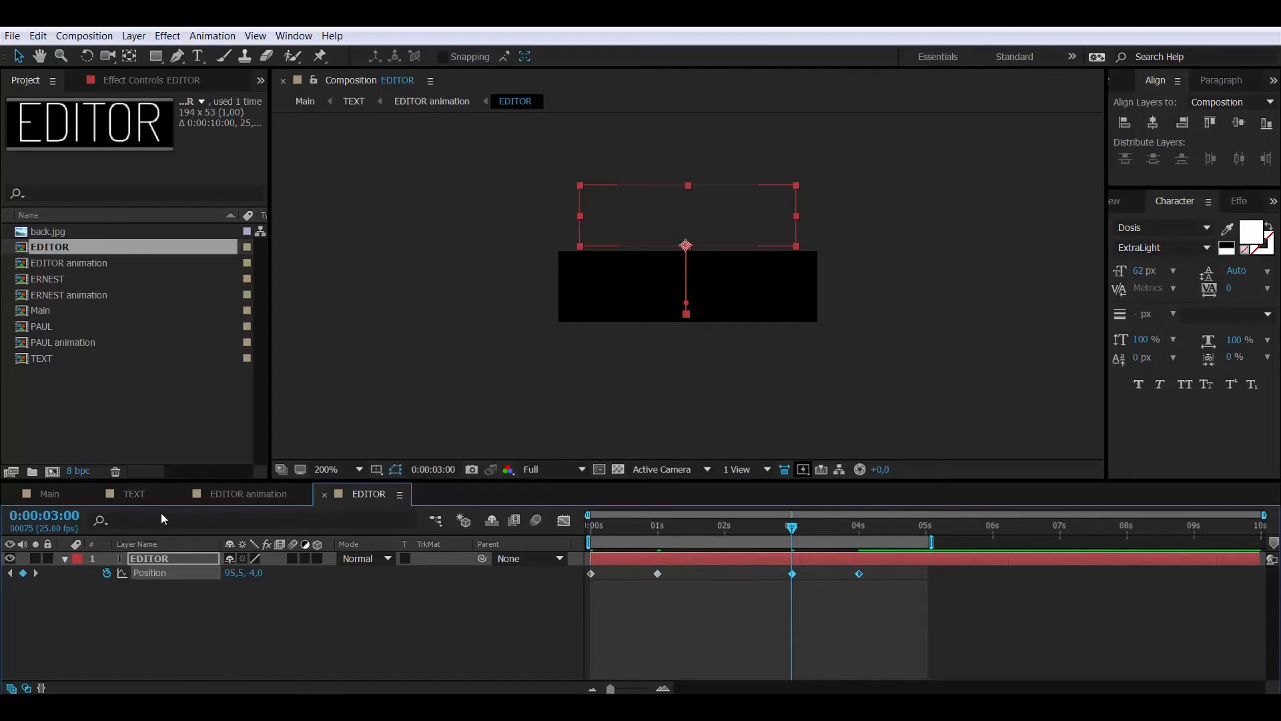
Time-reverse the 3s–4s keyframes so EDITOR rises back out, then close the composition
right_click(859, 574)
mouse_move(897, 565)
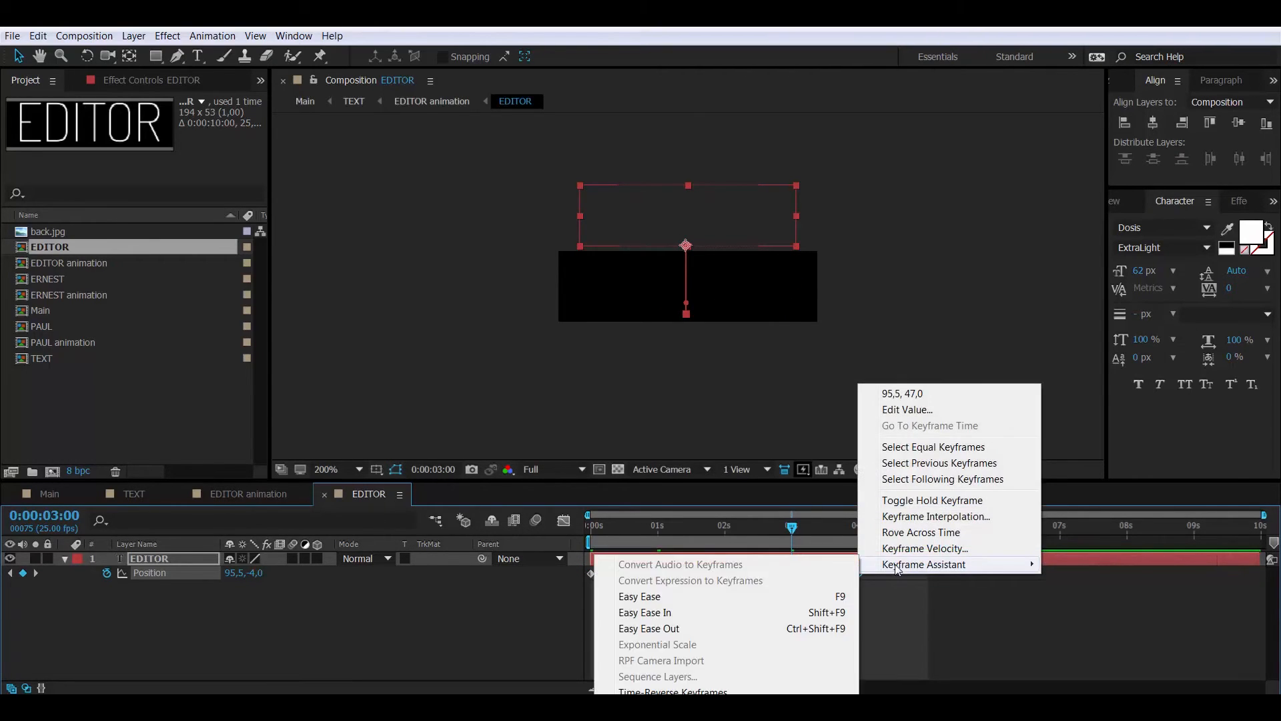
click(747, 691)
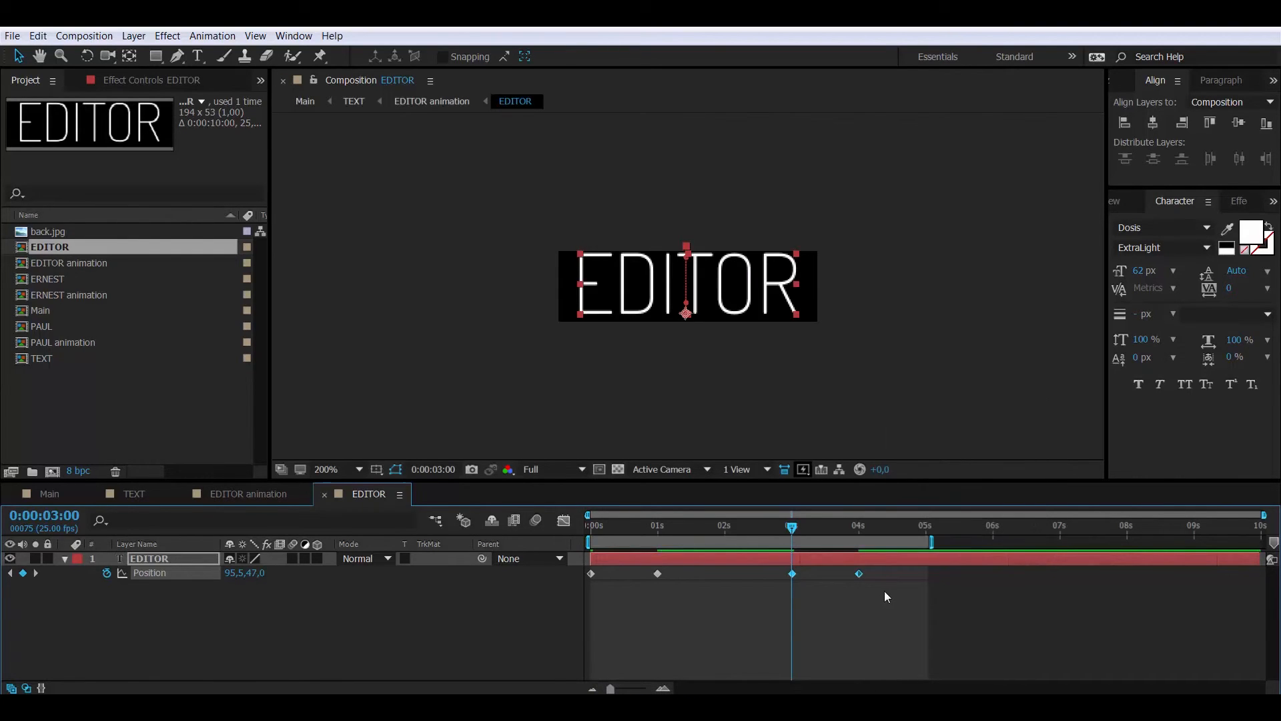
drag(884, 591, 587, 567)
key(ctrl+w)
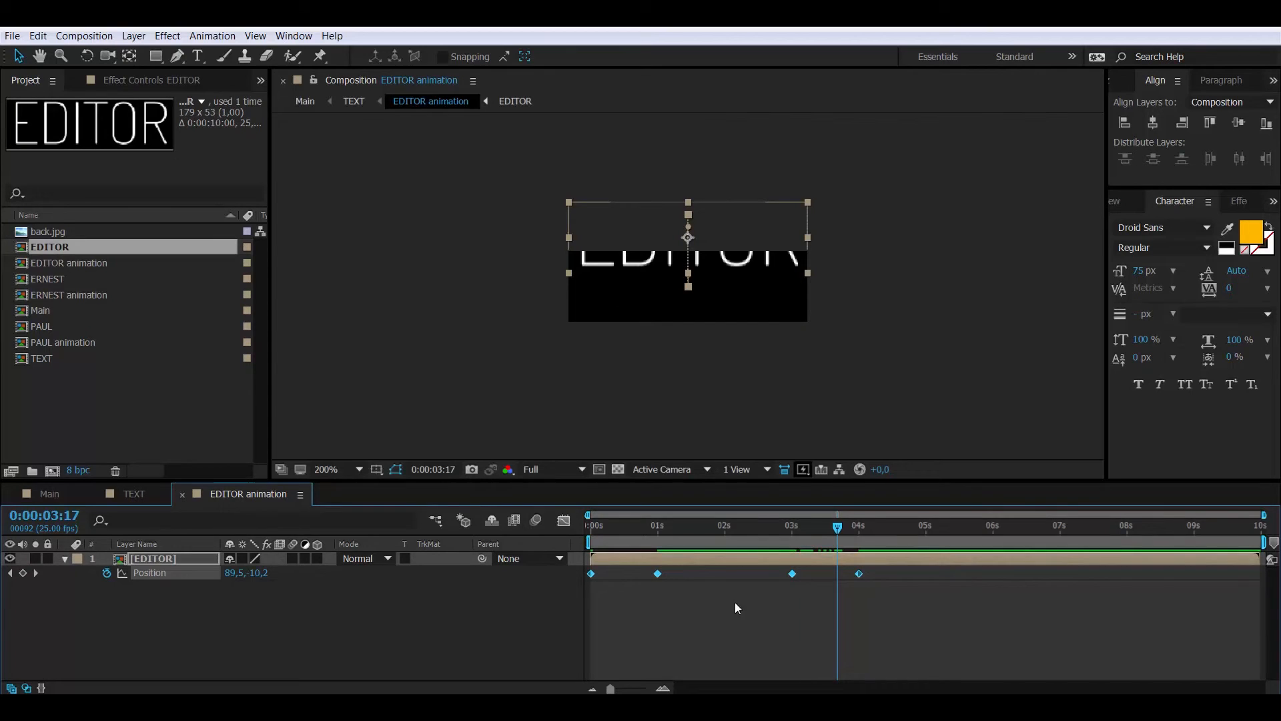
Apply Easy Ease to the four EDITOR position keyframes
right_click(791, 572)
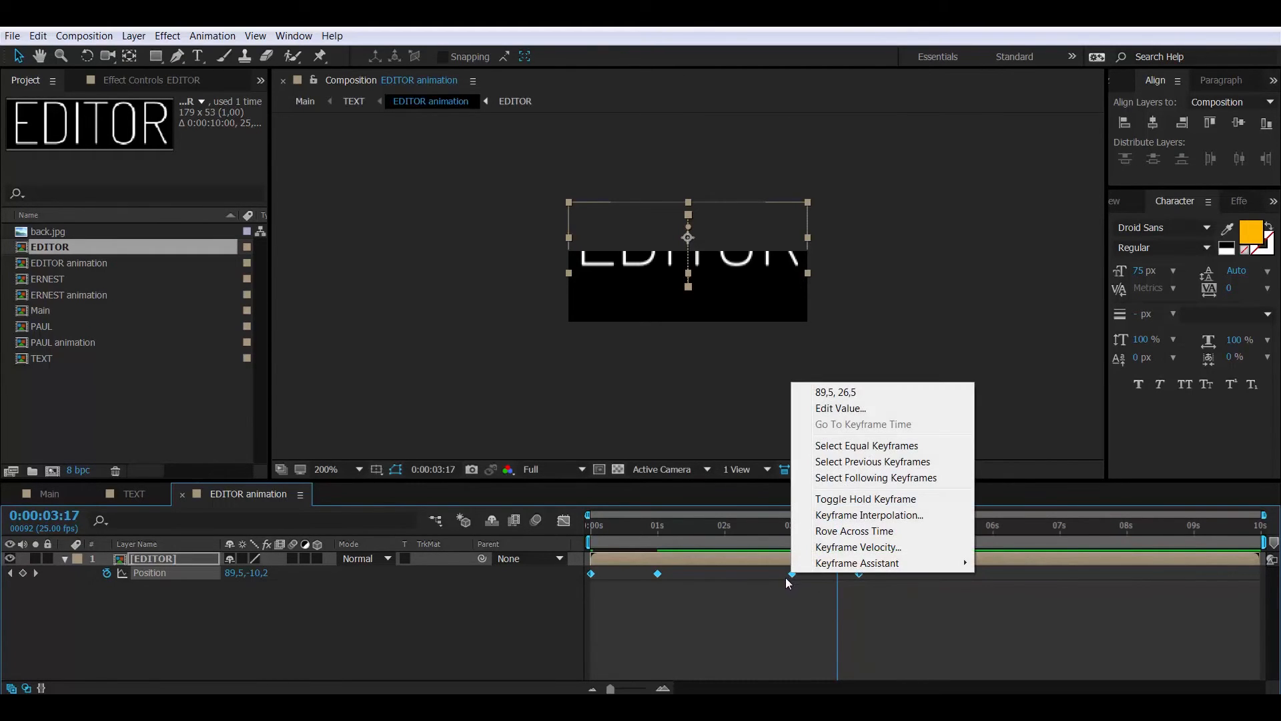
mouse_move(849, 569)
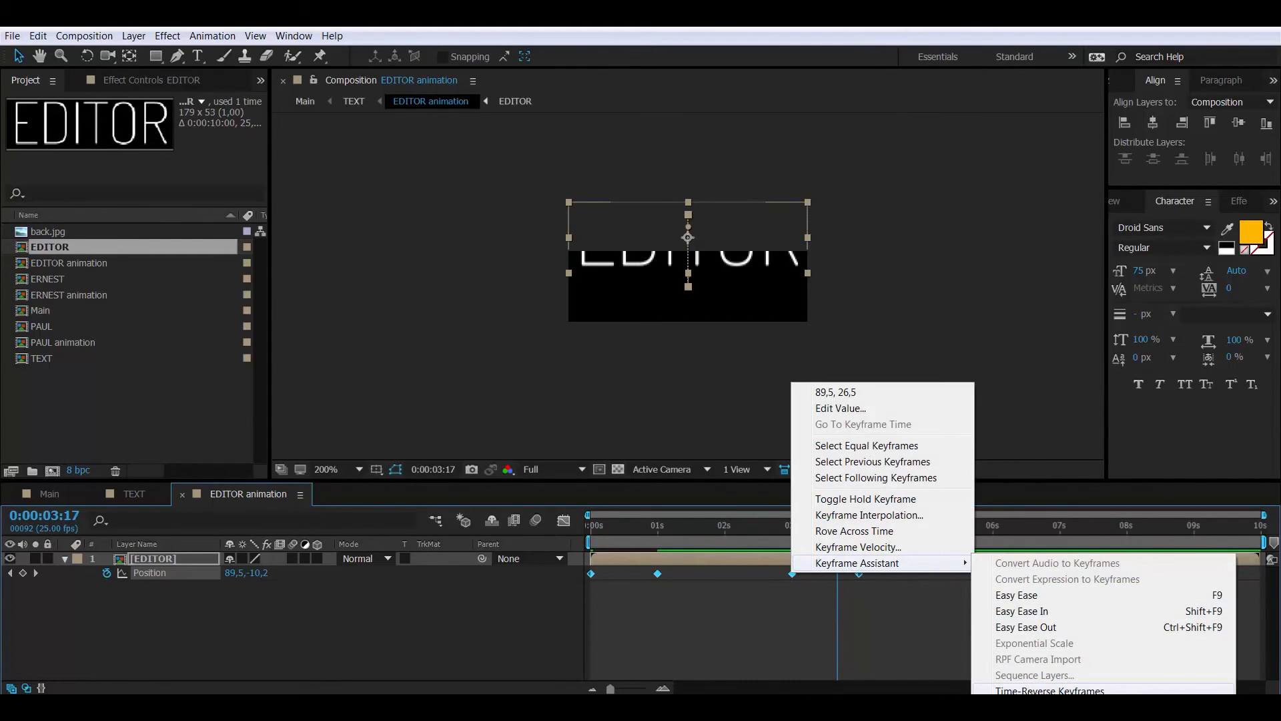
click(1031, 600)
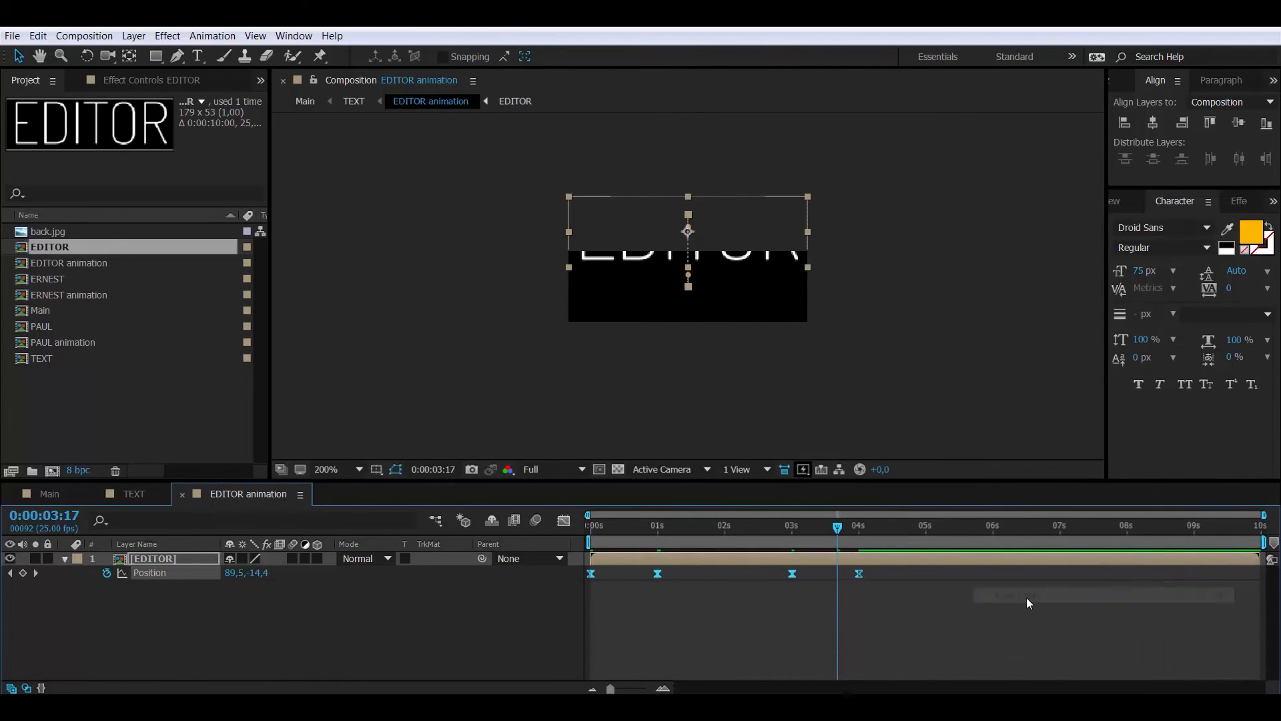
In the speed graph, lengthen the 1s incoming and 3s outgoing ease influences, then scrub to check
click(564, 521)
click(658, 649)
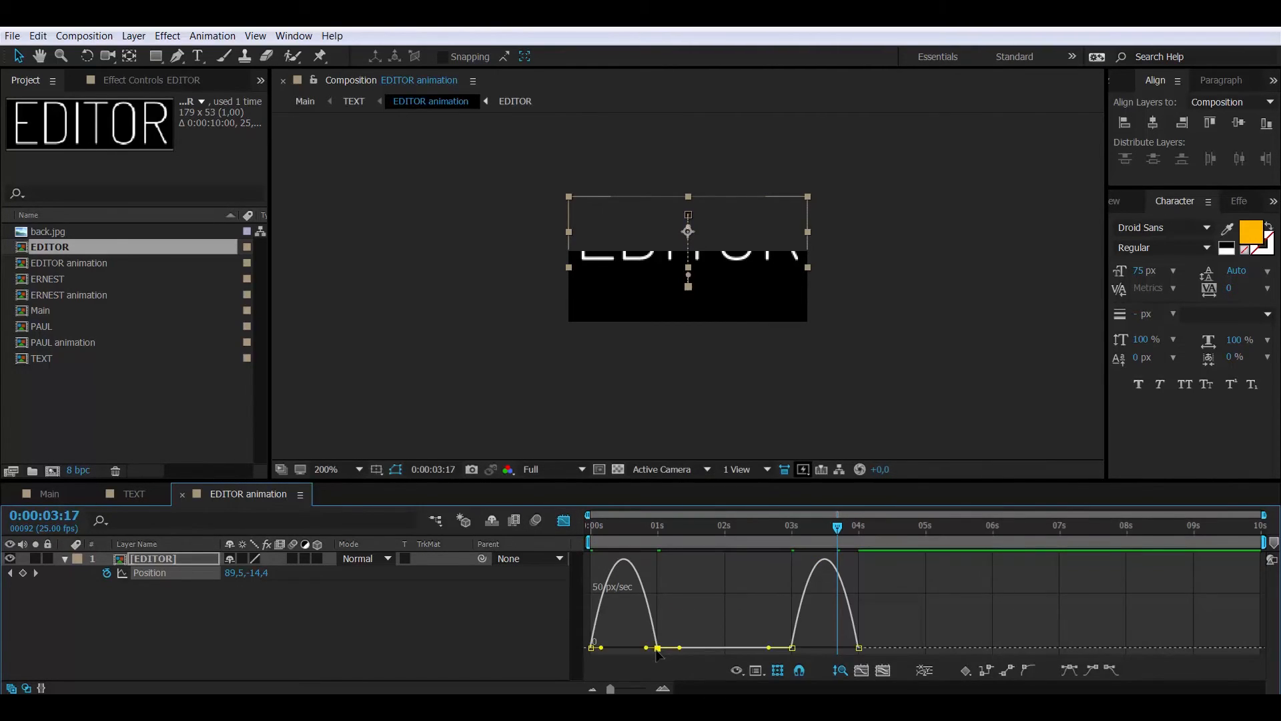
drag(646, 648, 623, 647)
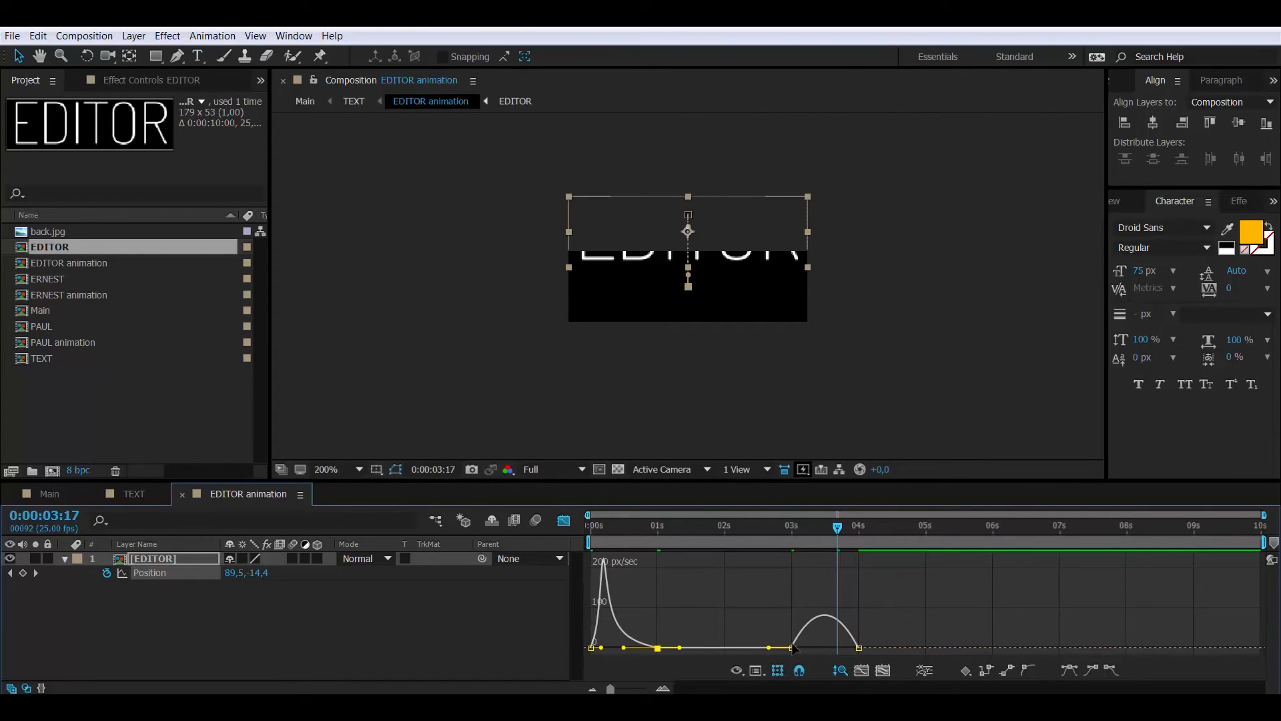
click(792, 648)
drag(801, 648, 825, 648)
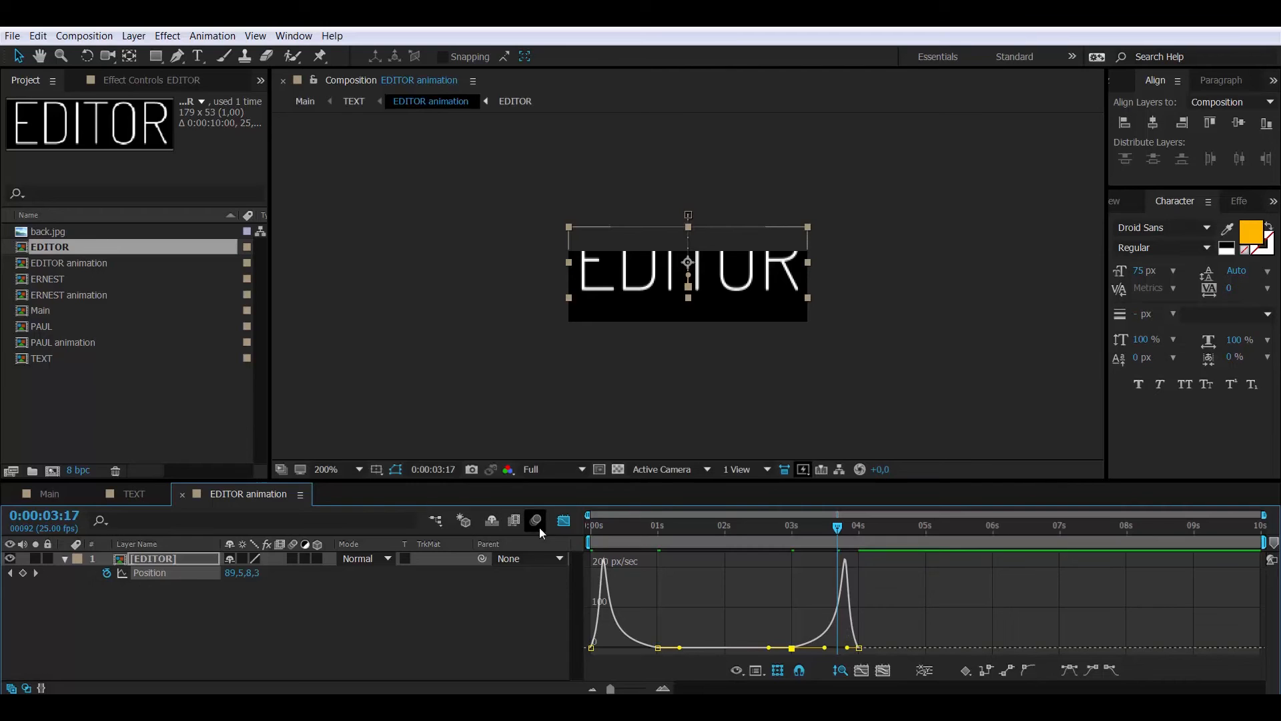
click(564, 521)
drag(649, 539, 539, 526)
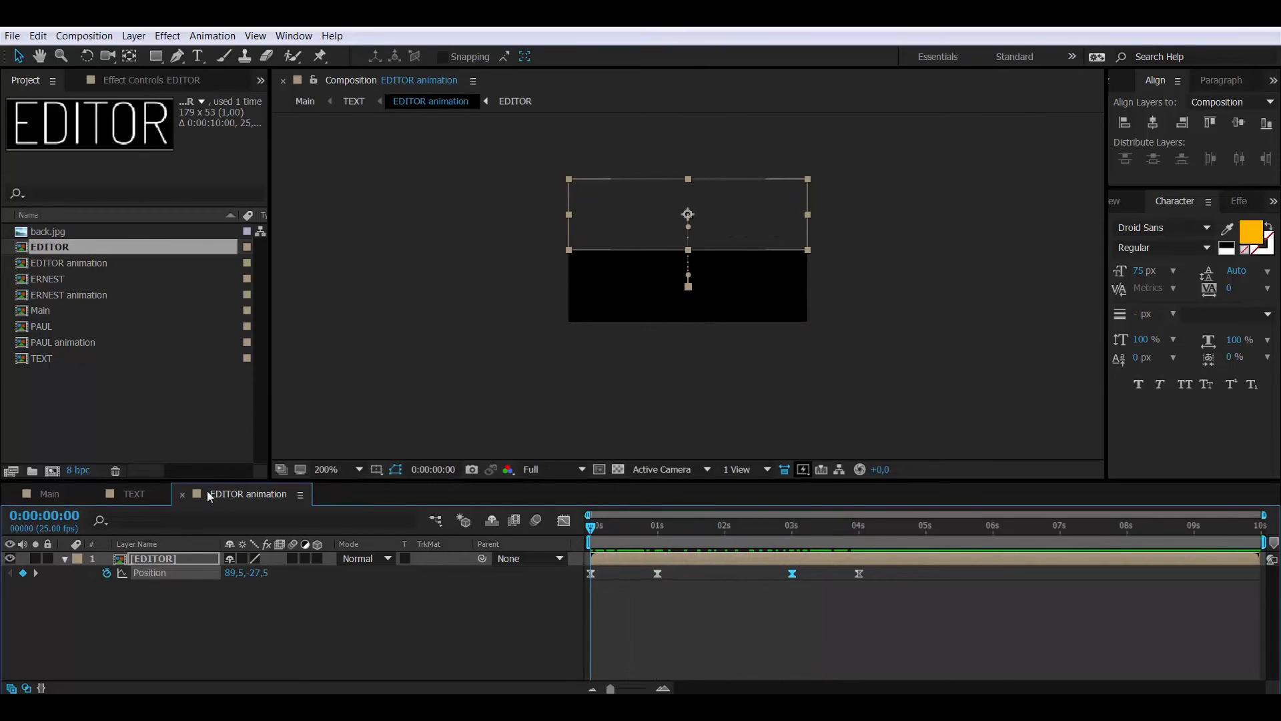
click(182, 495)
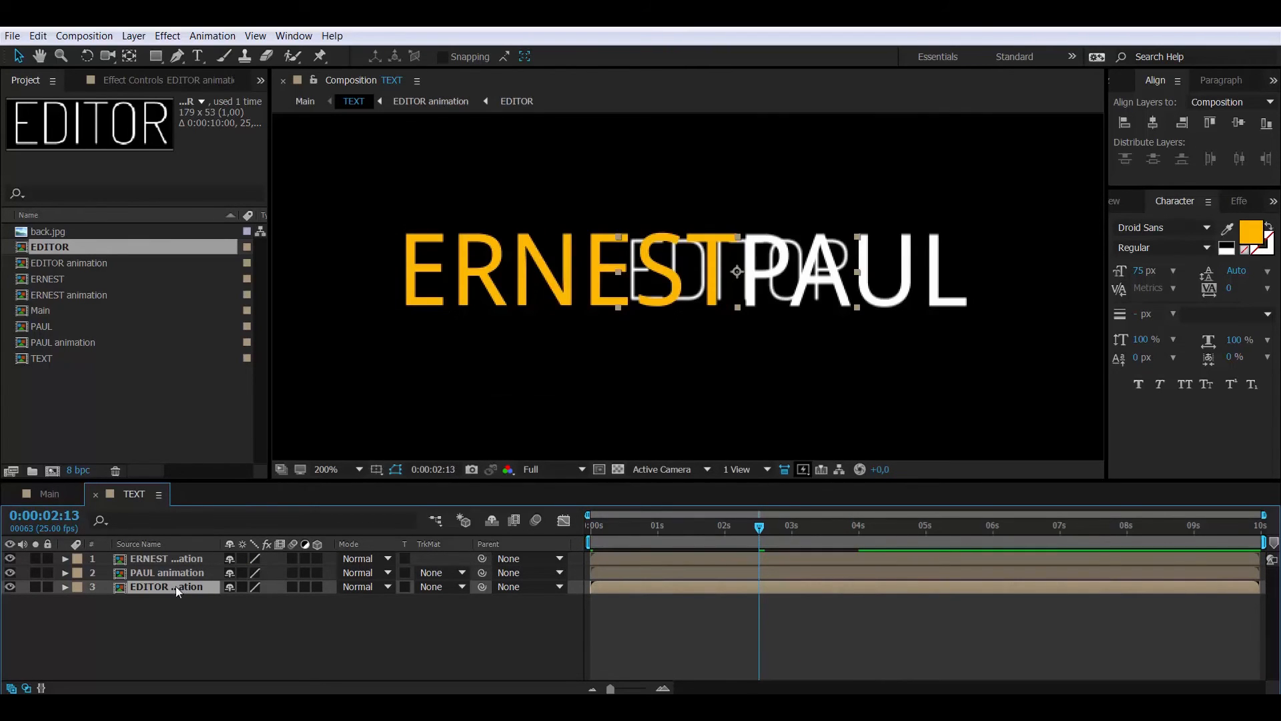
key(shift+Down)
key(shift+Down)
key(shift+Down)
key(shift+Down)
key(shift+Down)
key(shift+Down)
key(shift+Down)
key(shift+Down)
key(shift+Down)
key(shift+Down)
key(shift+Down)
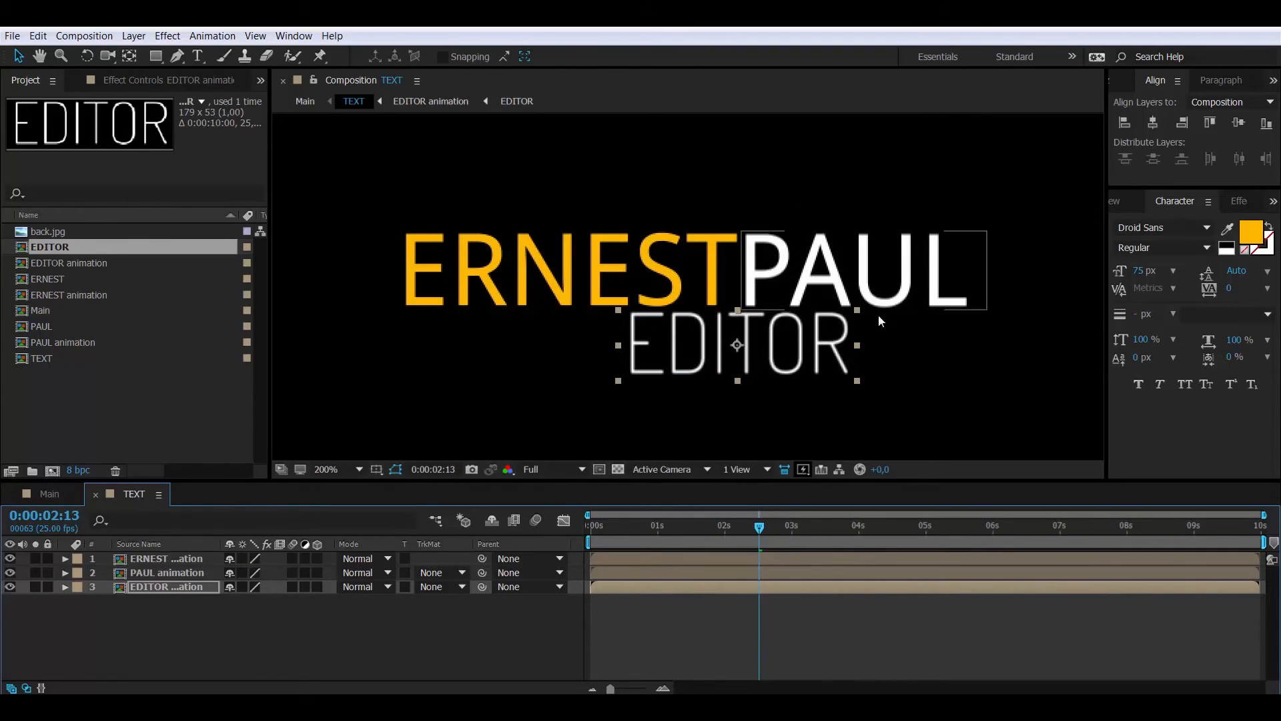
click(783, 272)
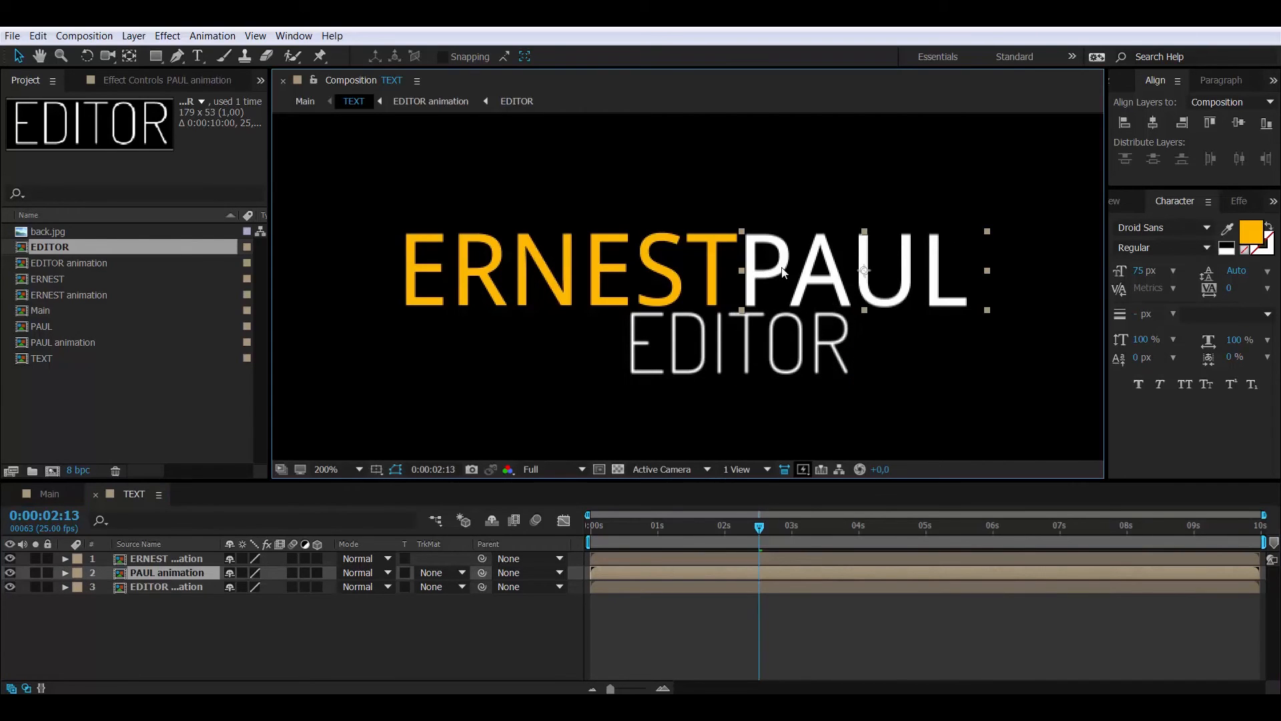
click(717, 360)
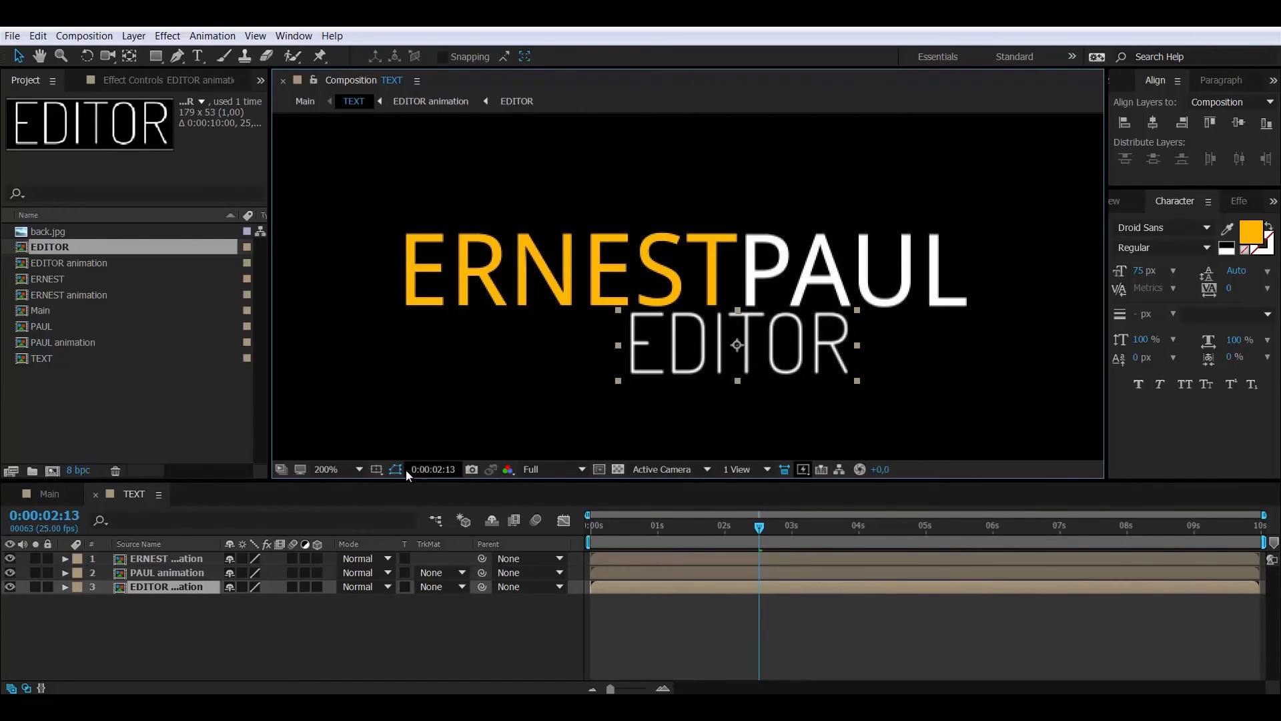
click(378, 469)
click(403, 489)
Nudge ERNEST and PAUL right to centre the title, preview it, and return to Main
click(181, 560)
shift+click(187, 574)
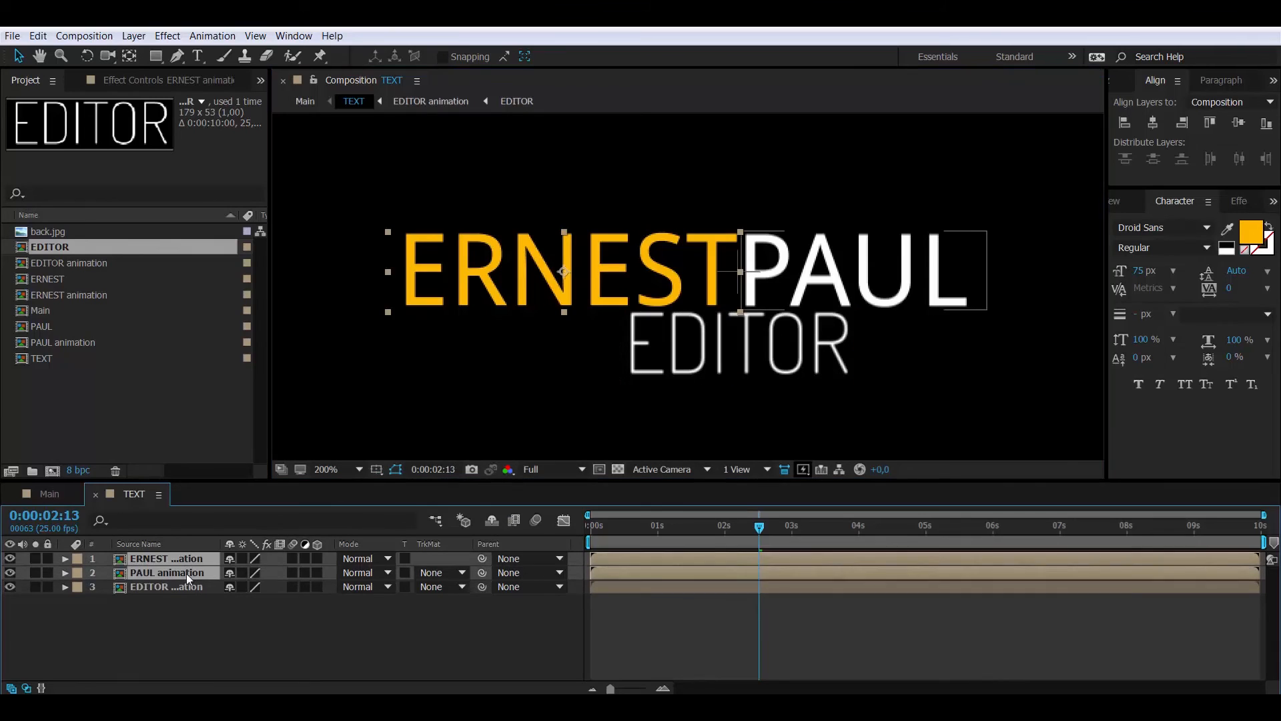
key(shift+Right)
key(shift+Right)
key(shift+Right)
key(shift+Right)
key(shift+Right)
key(shift+Right)
key(shift+Right)
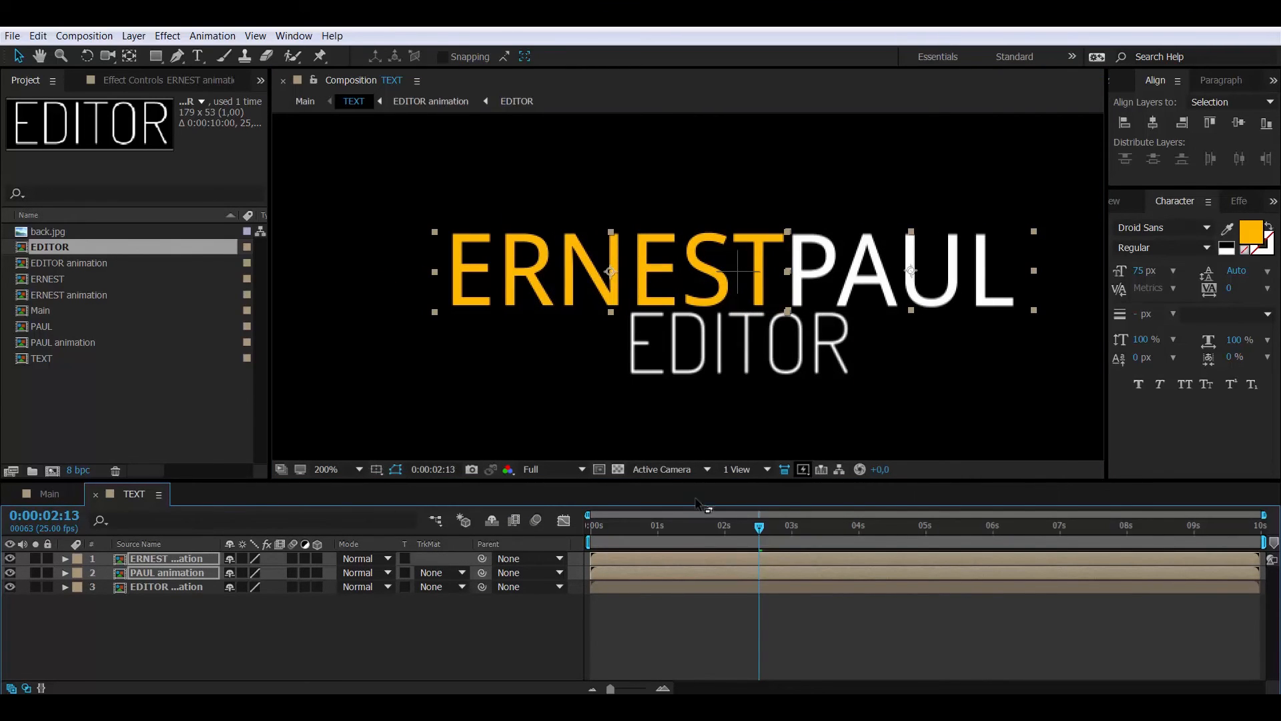
click(925, 527)
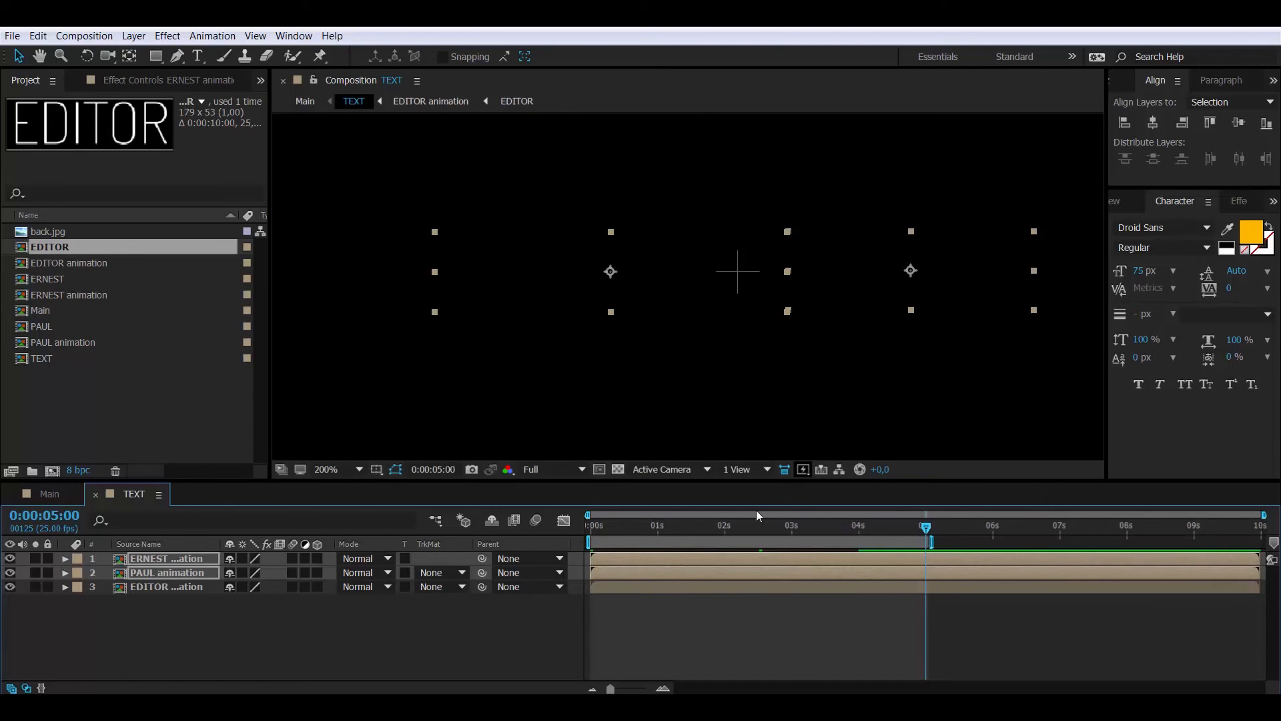
key(space)
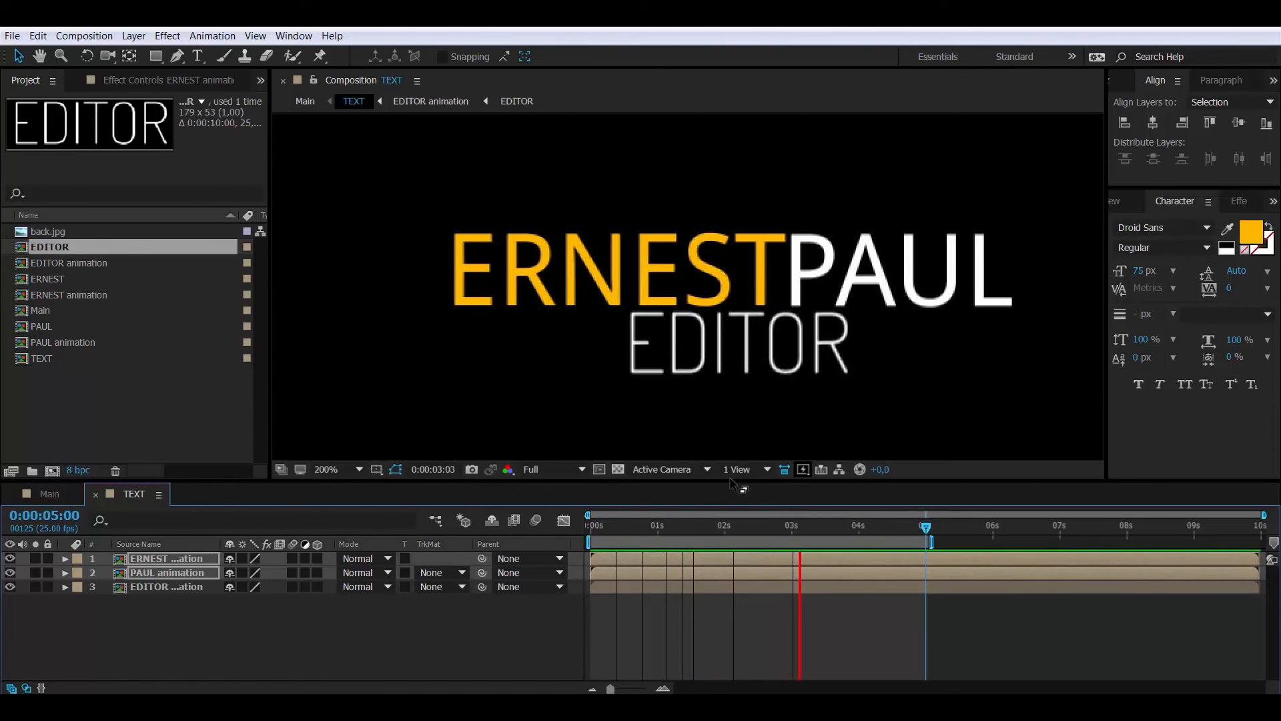
key(space)
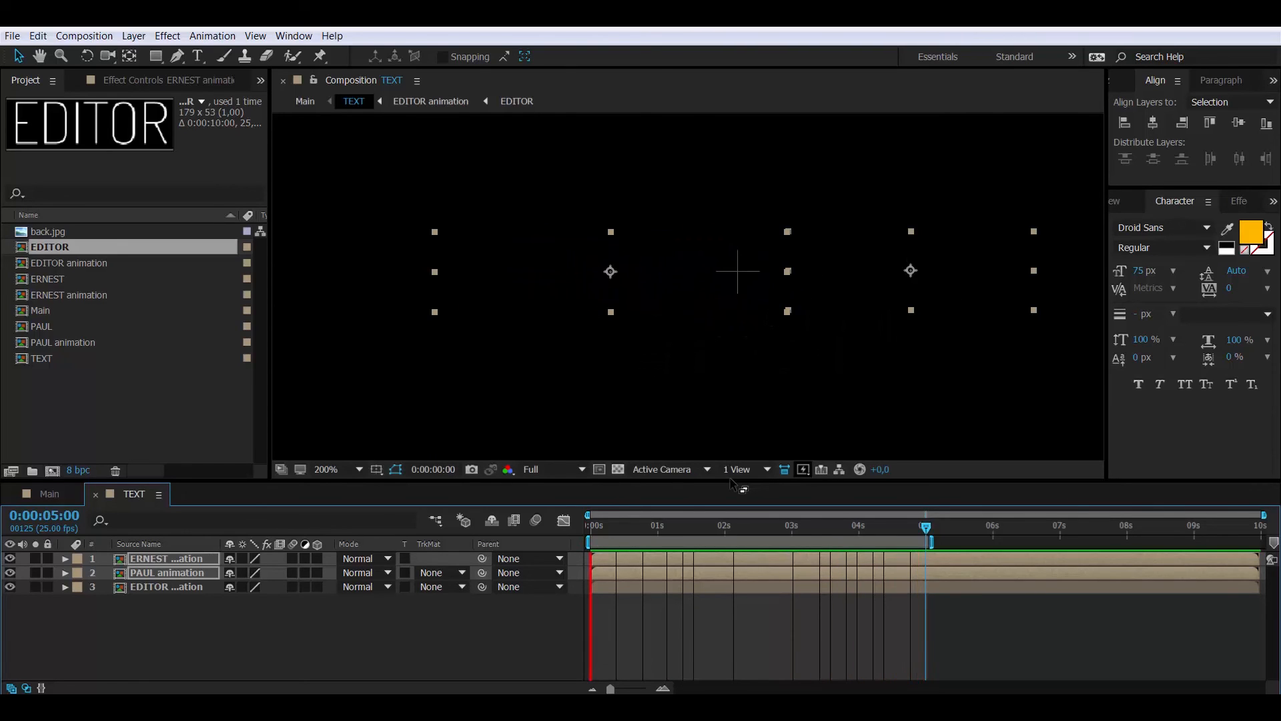
click(42, 495)
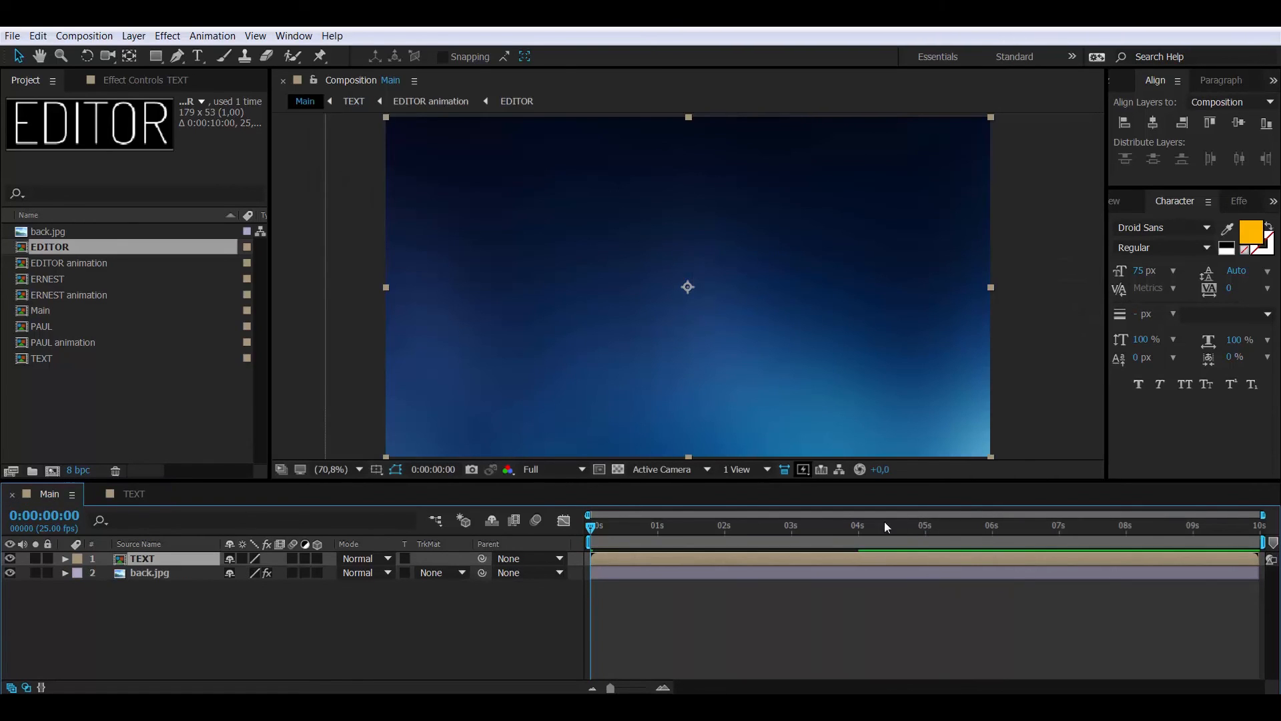
click(922, 524)
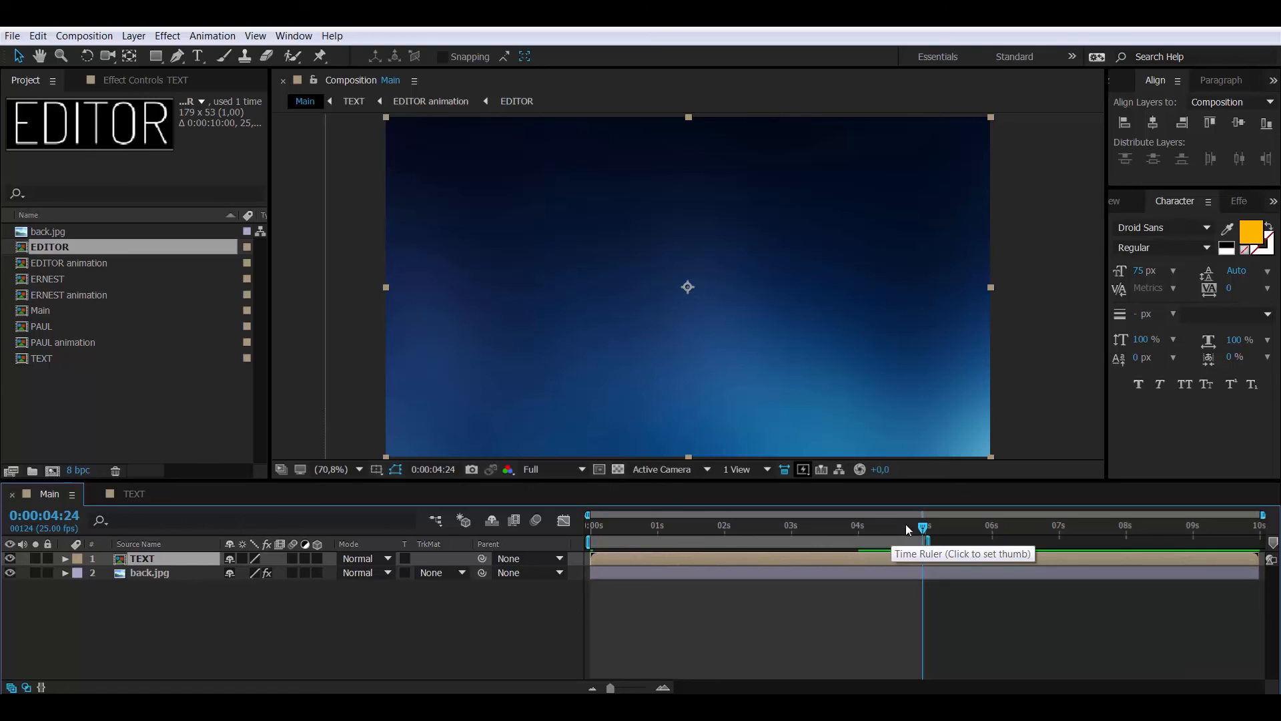
key(space)
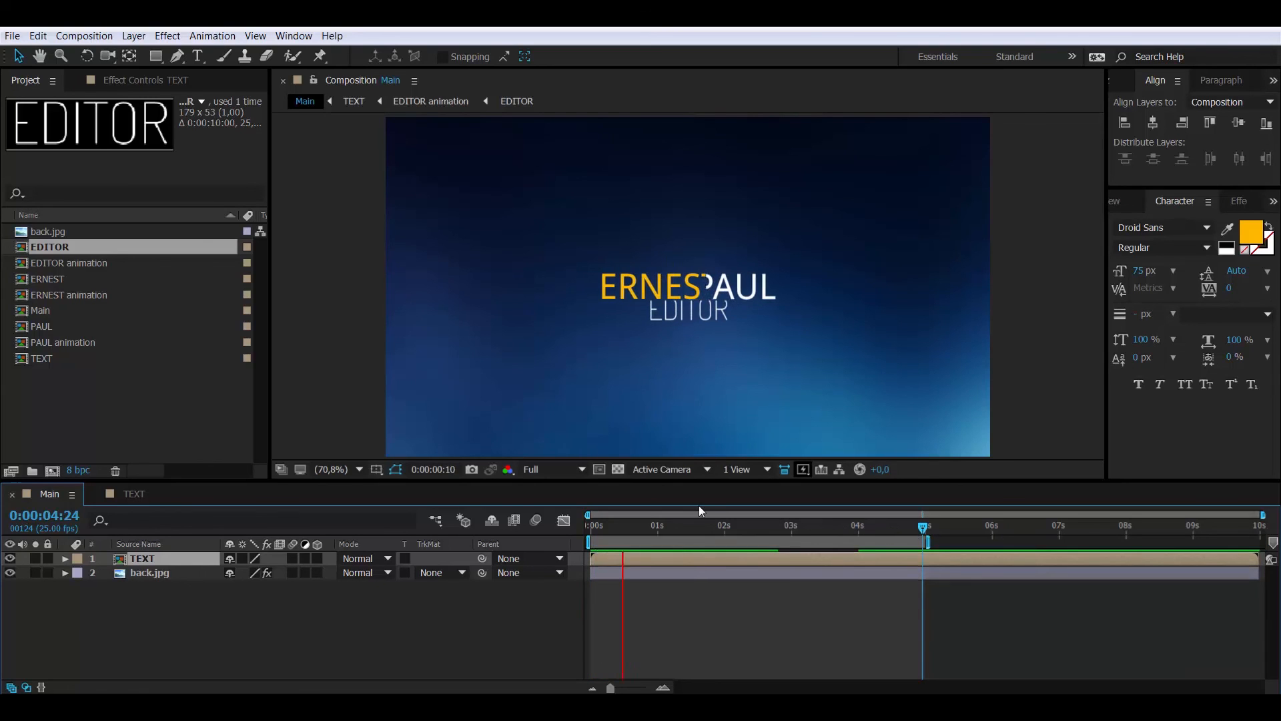